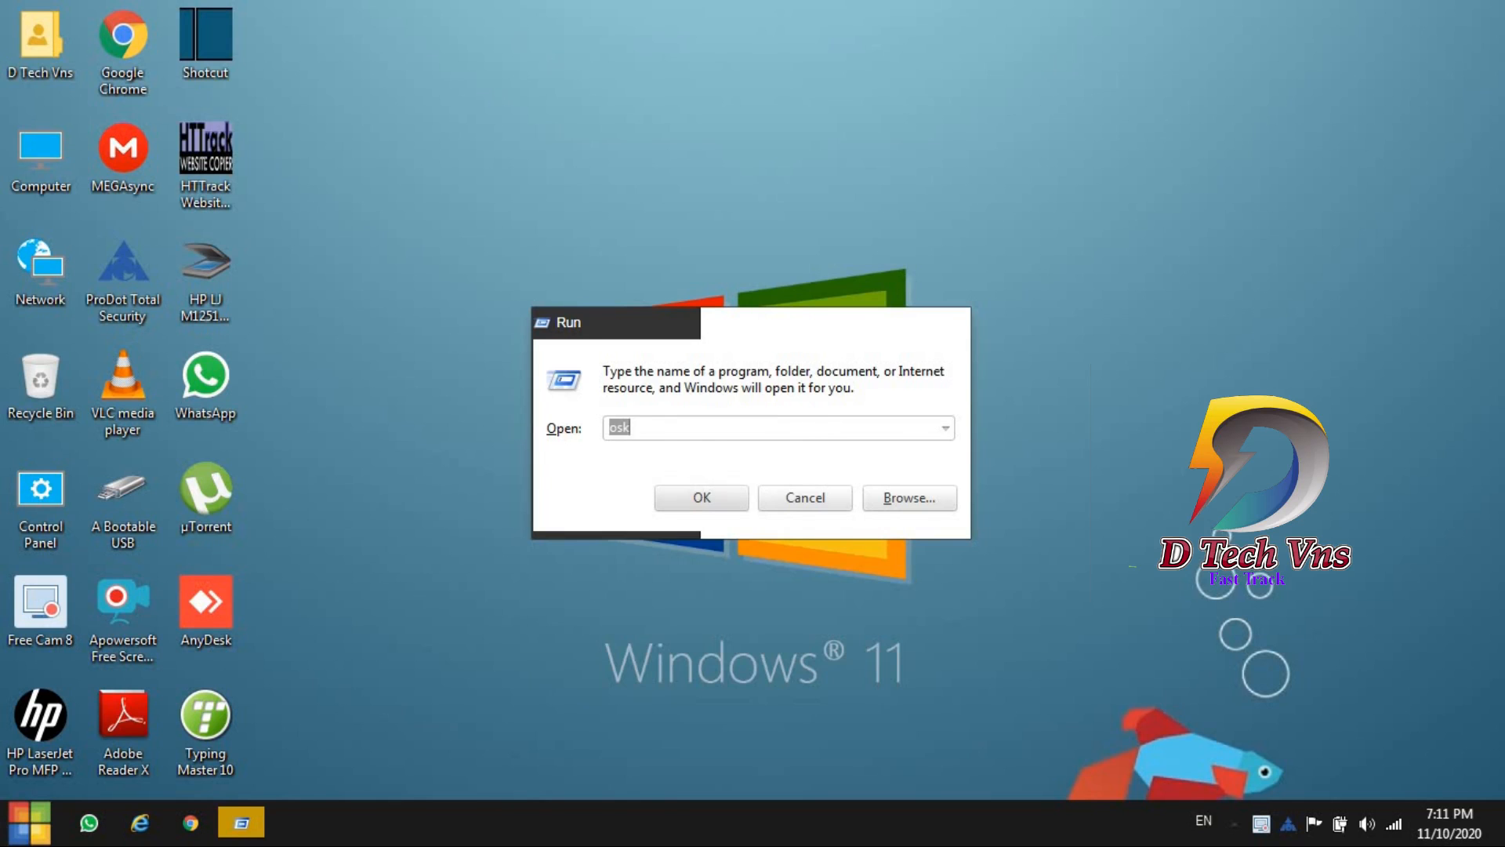
# Launch Excel with the run command excel and open a blank workbook in a maximized window
pyautogui.write('e')
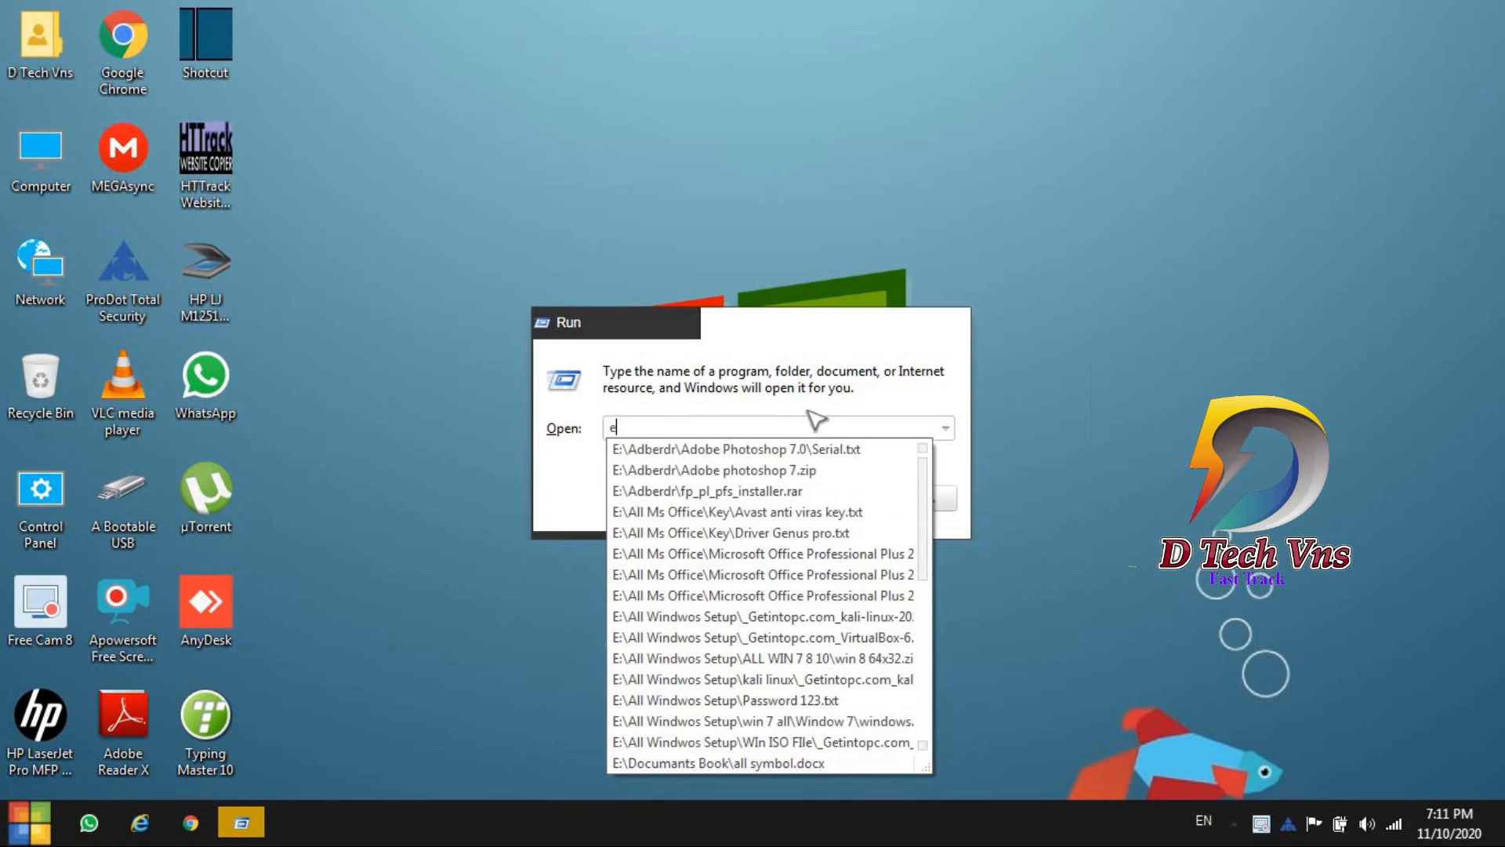
pyautogui.write('xcel')
pyautogui.press('Return')
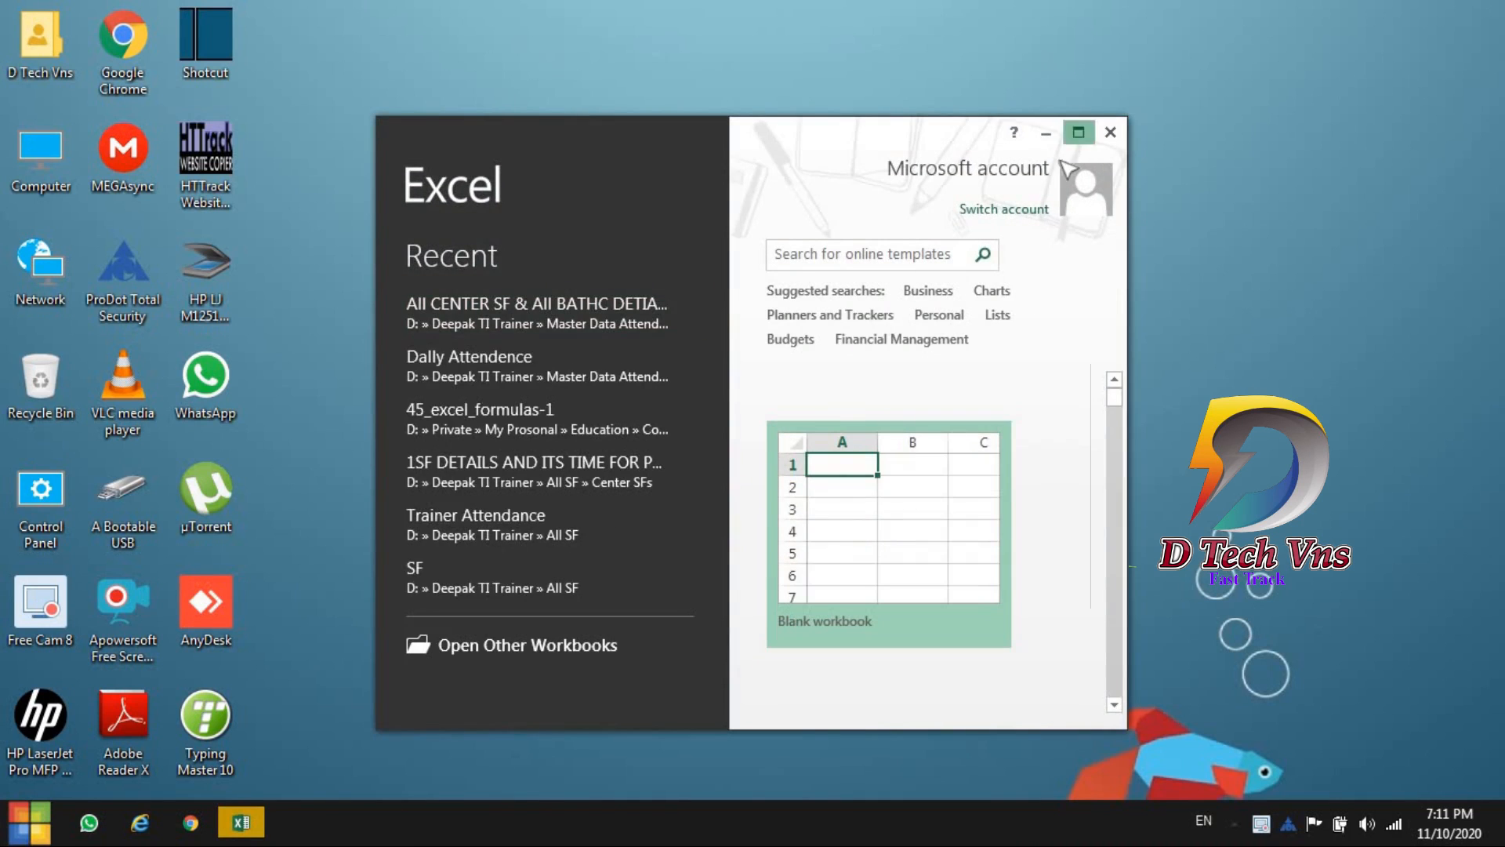
pyautogui.click(1075, 129)
pyautogui.click(538, 309)
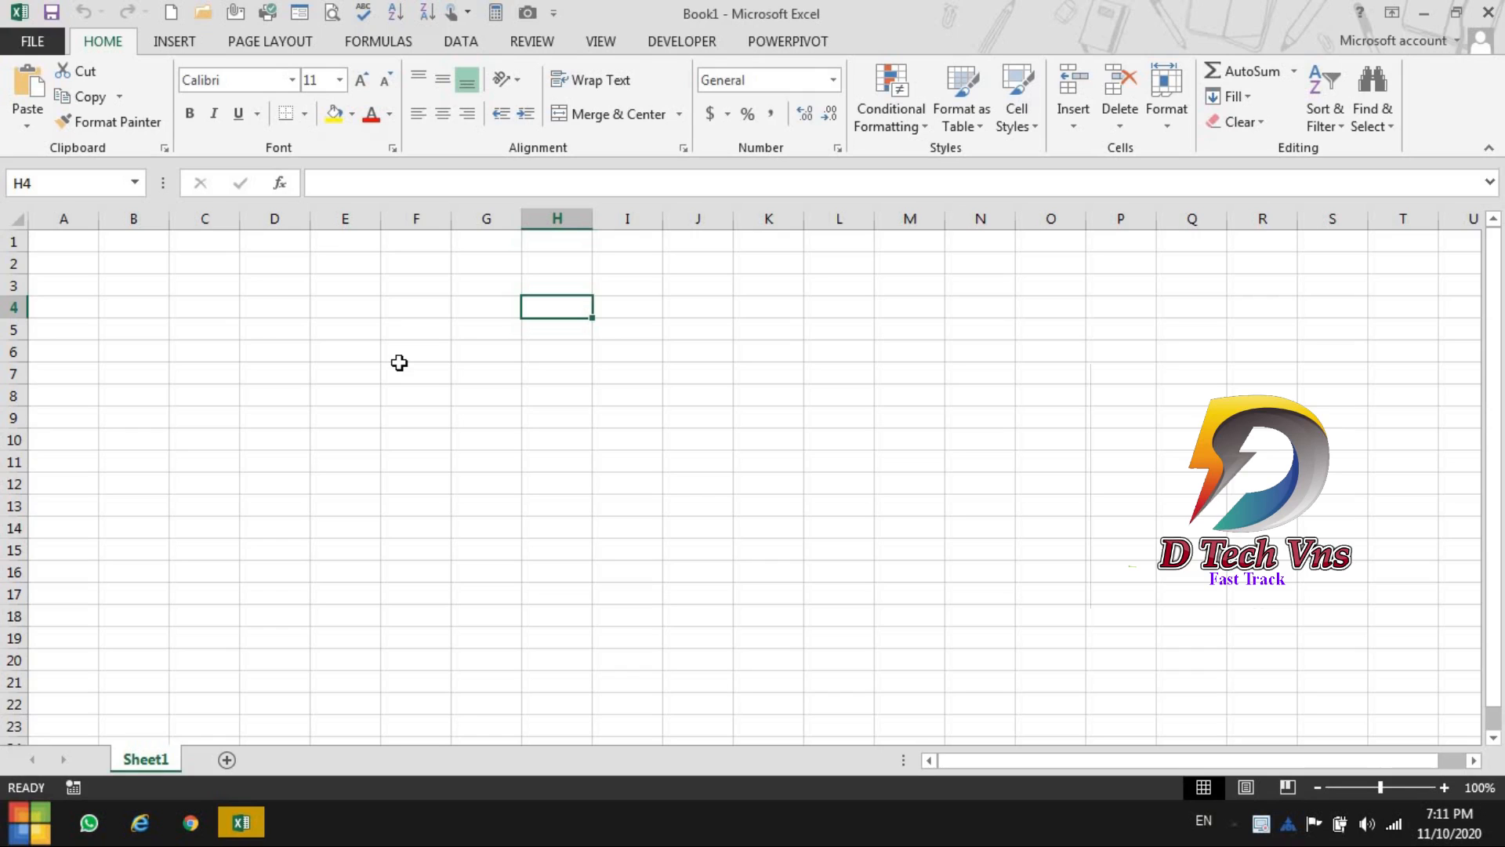
# Merge and center the cell range A1:B2 into one block
pyautogui.click(213, 308)
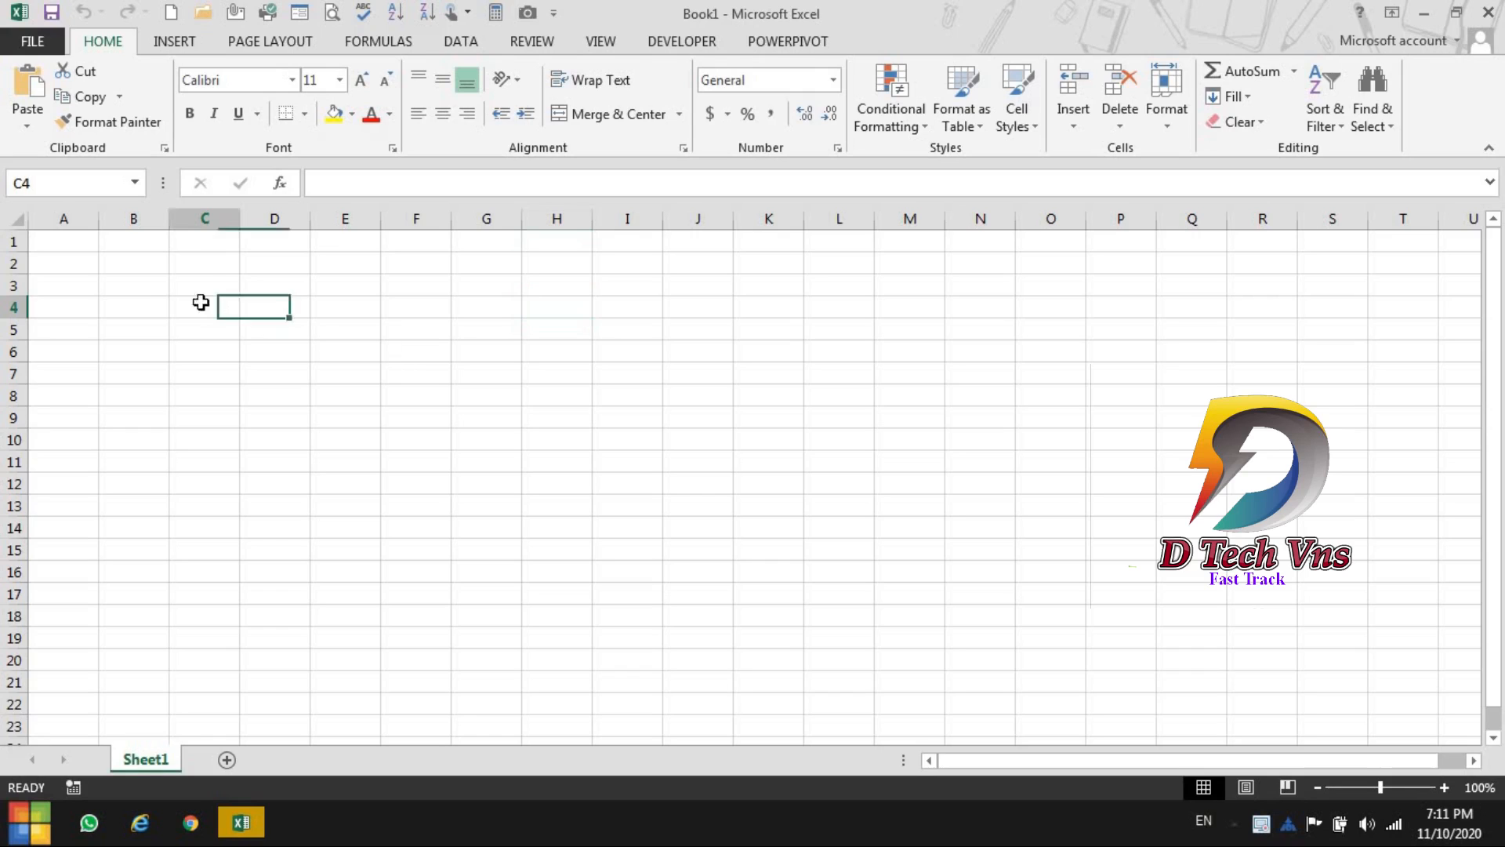
pyautogui.click(84, 255)
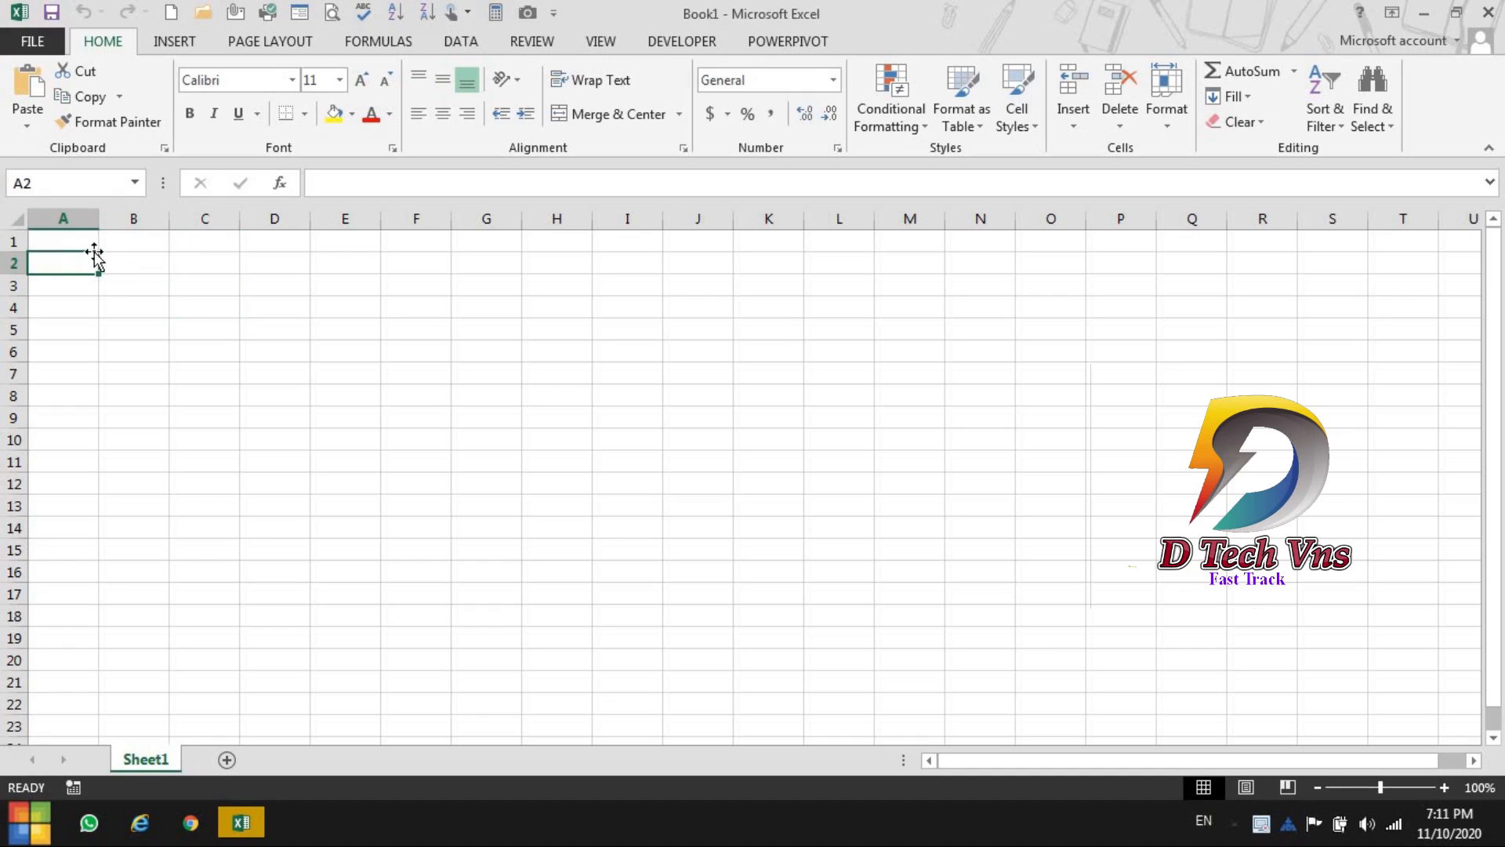
pyautogui.moveTo(87, 242); pyautogui.dragTo(113, 265)
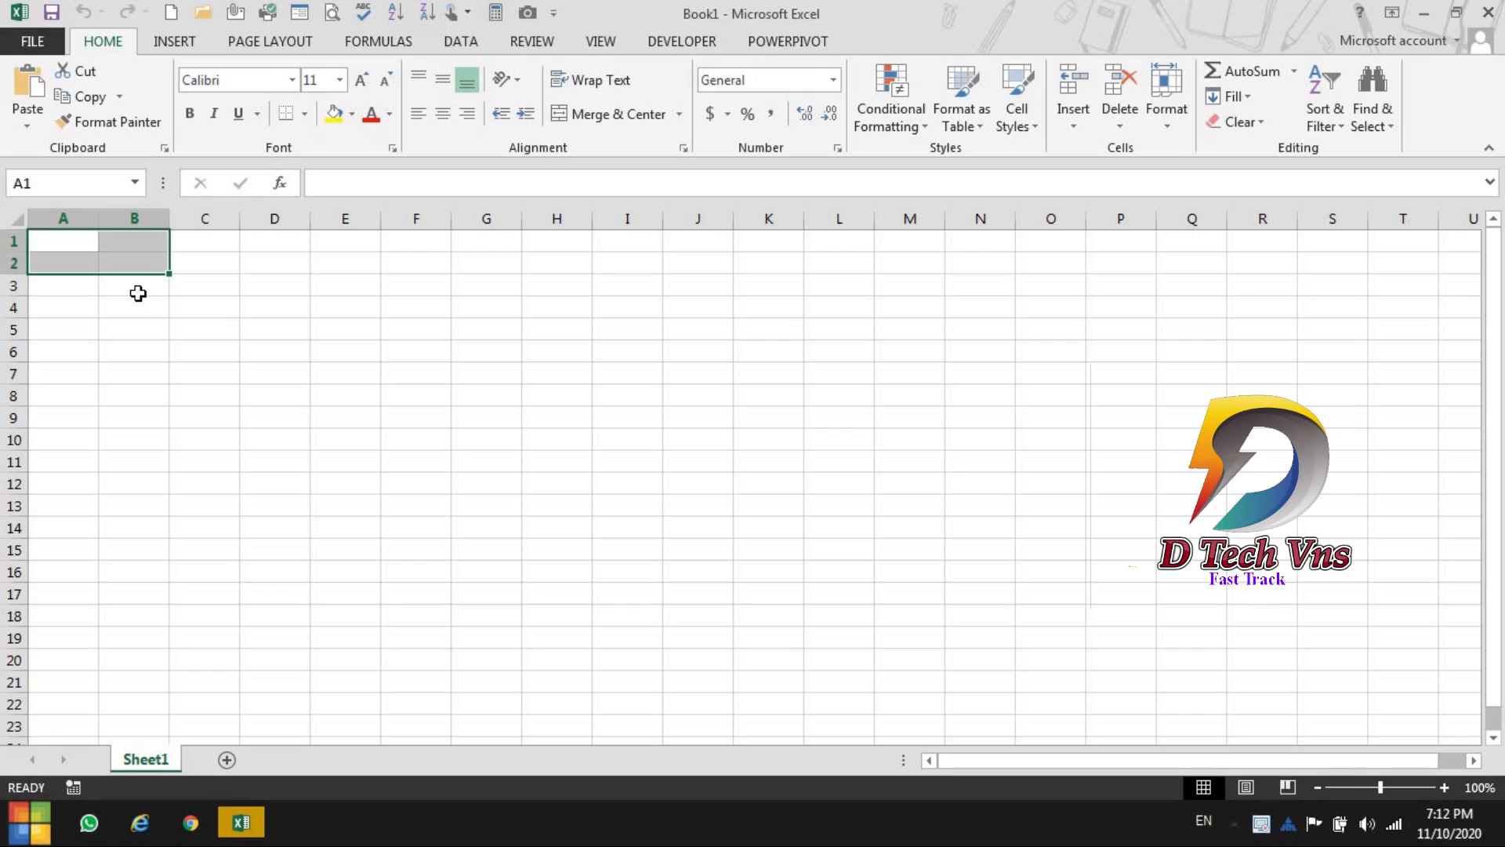
pyautogui.click(111, 250)
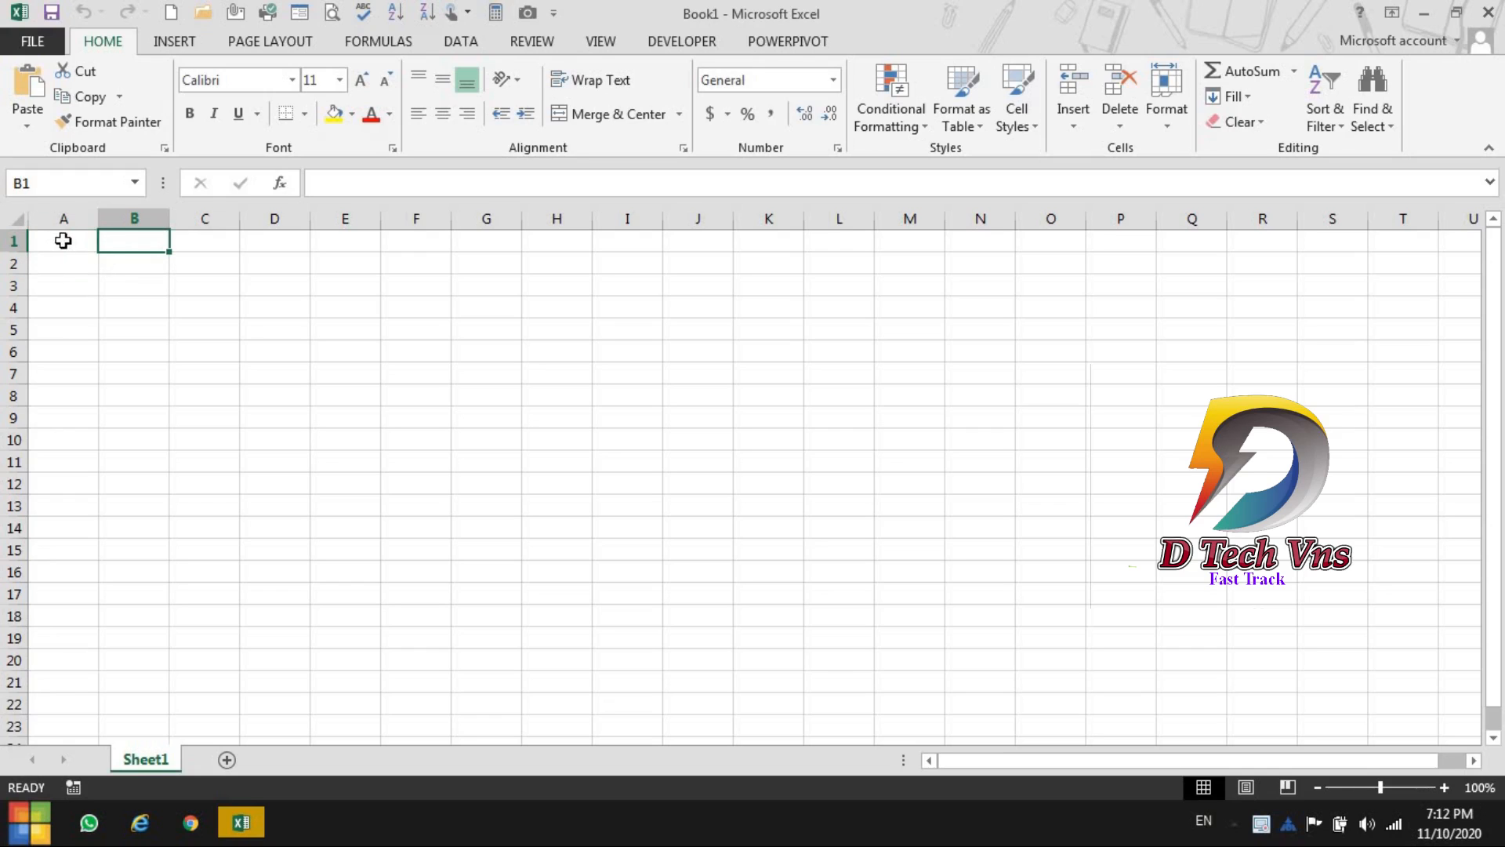
pyautogui.moveTo(77, 236); pyautogui.dragTo(113, 257)
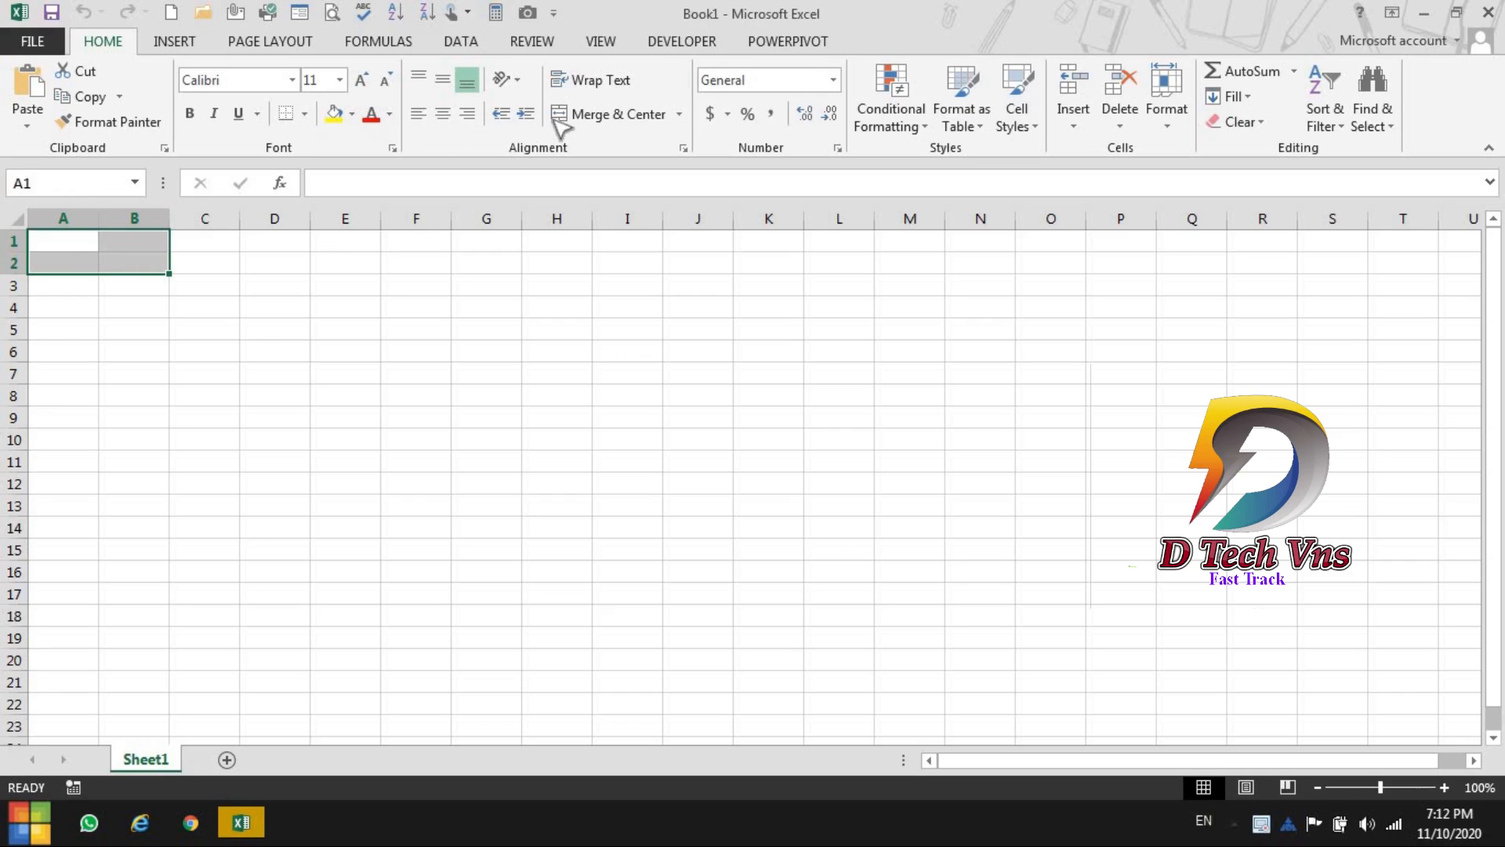
pyautogui.click(582, 118)
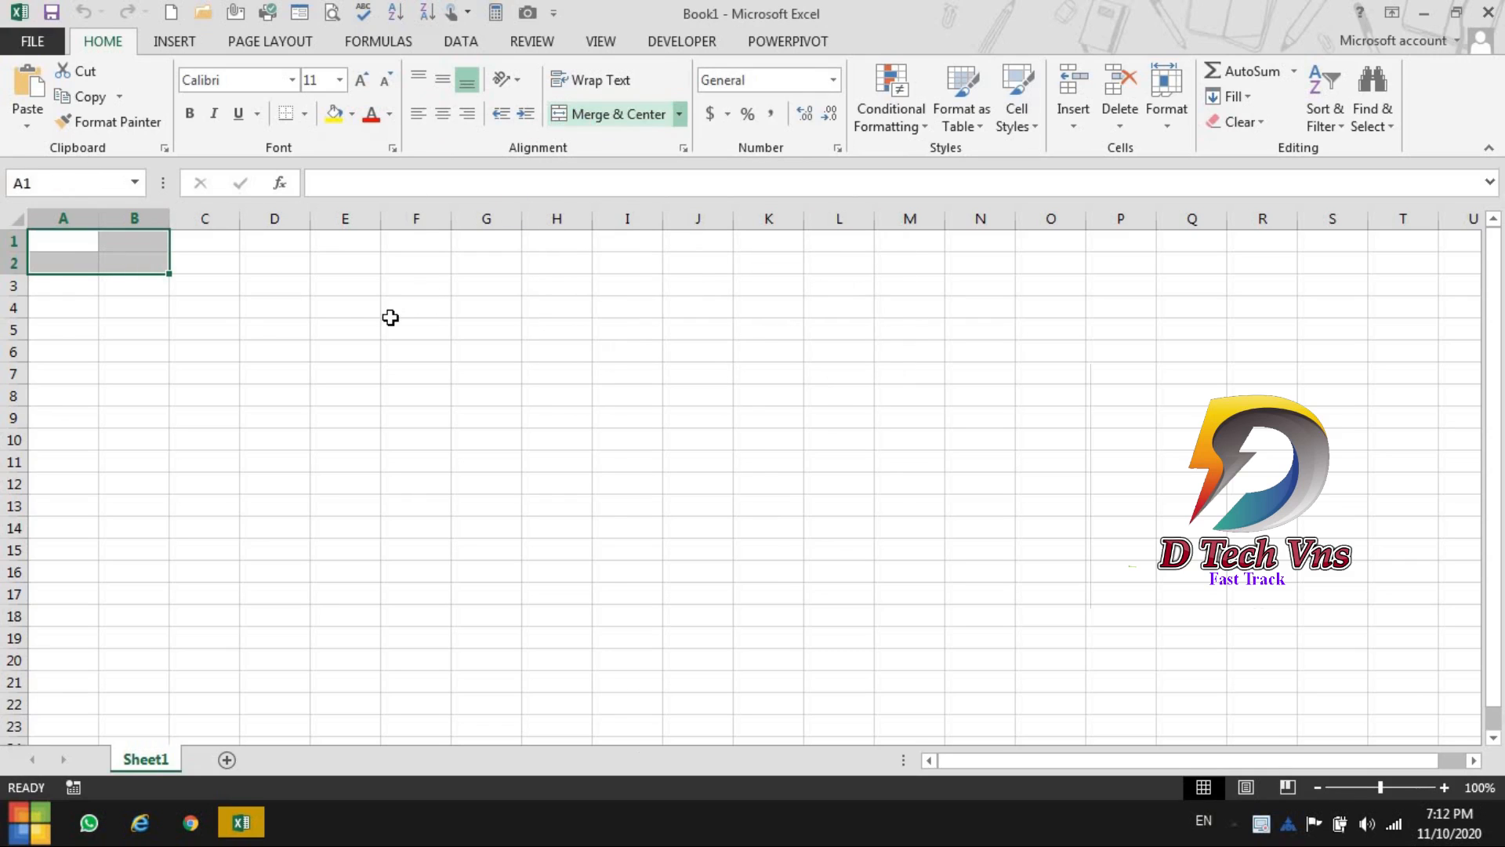
pyautogui.click(245, 312)
pyautogui.click(160, 264)
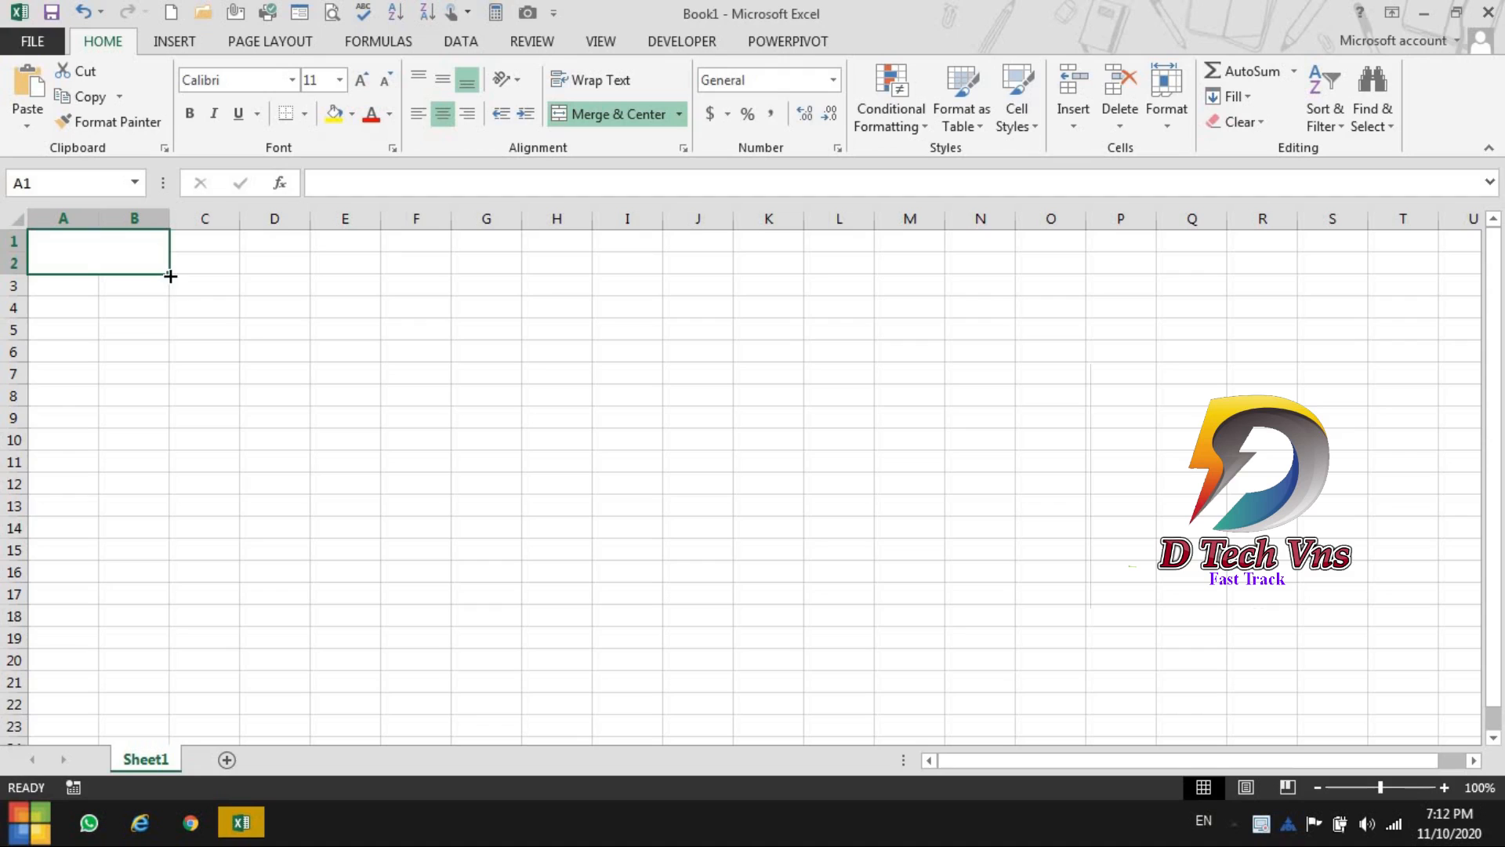
# Extend the merged block in A1:B2 across to C1:D2
pyautogui.moveTo(169, 274); pyautogui.dragTo(238, 285)
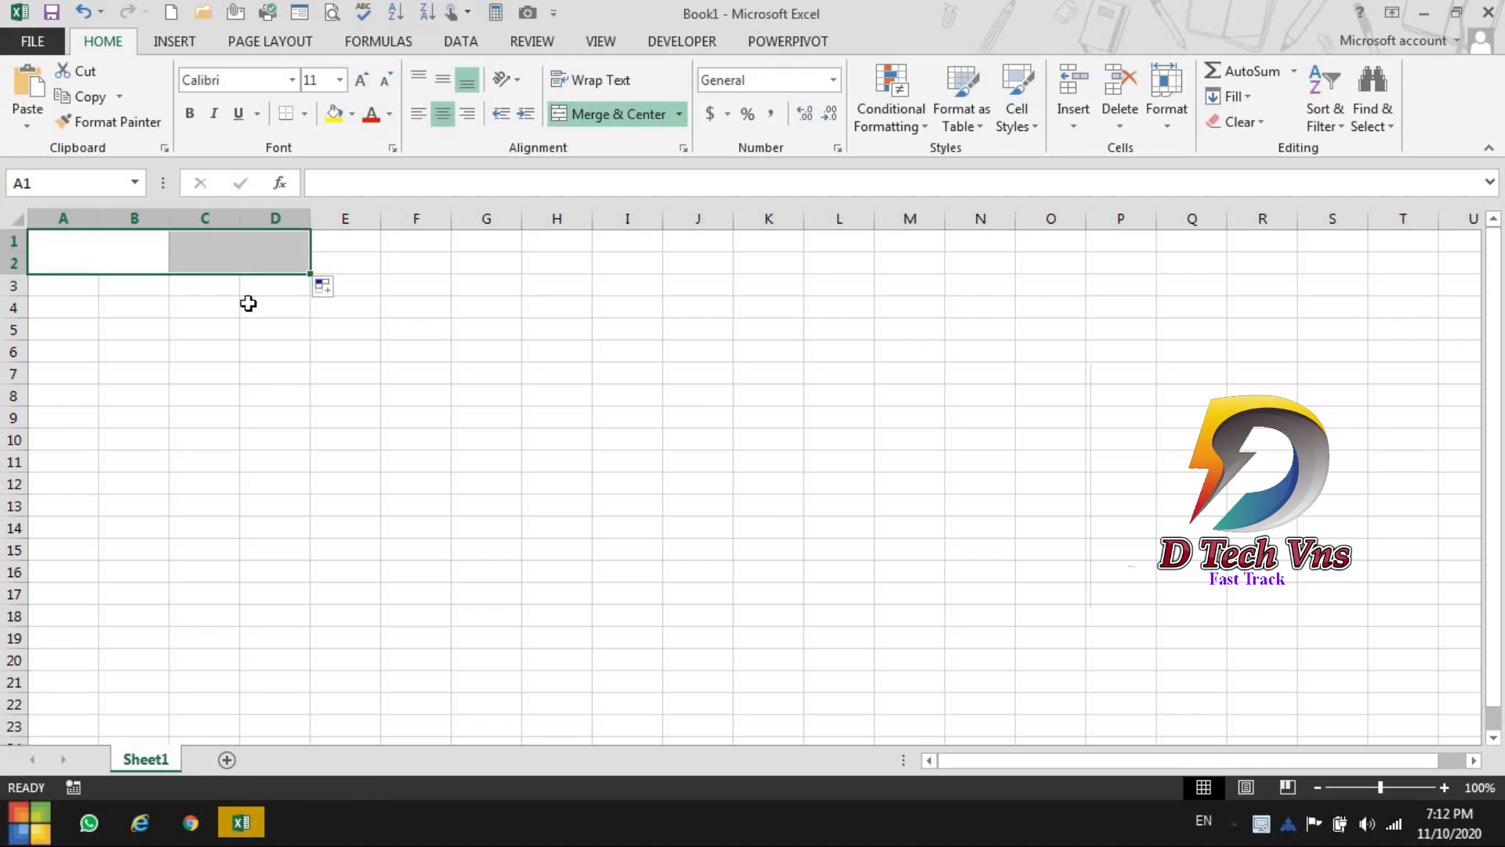
pyautogui.click(248, 303)
pyautogui.click(235, 262)
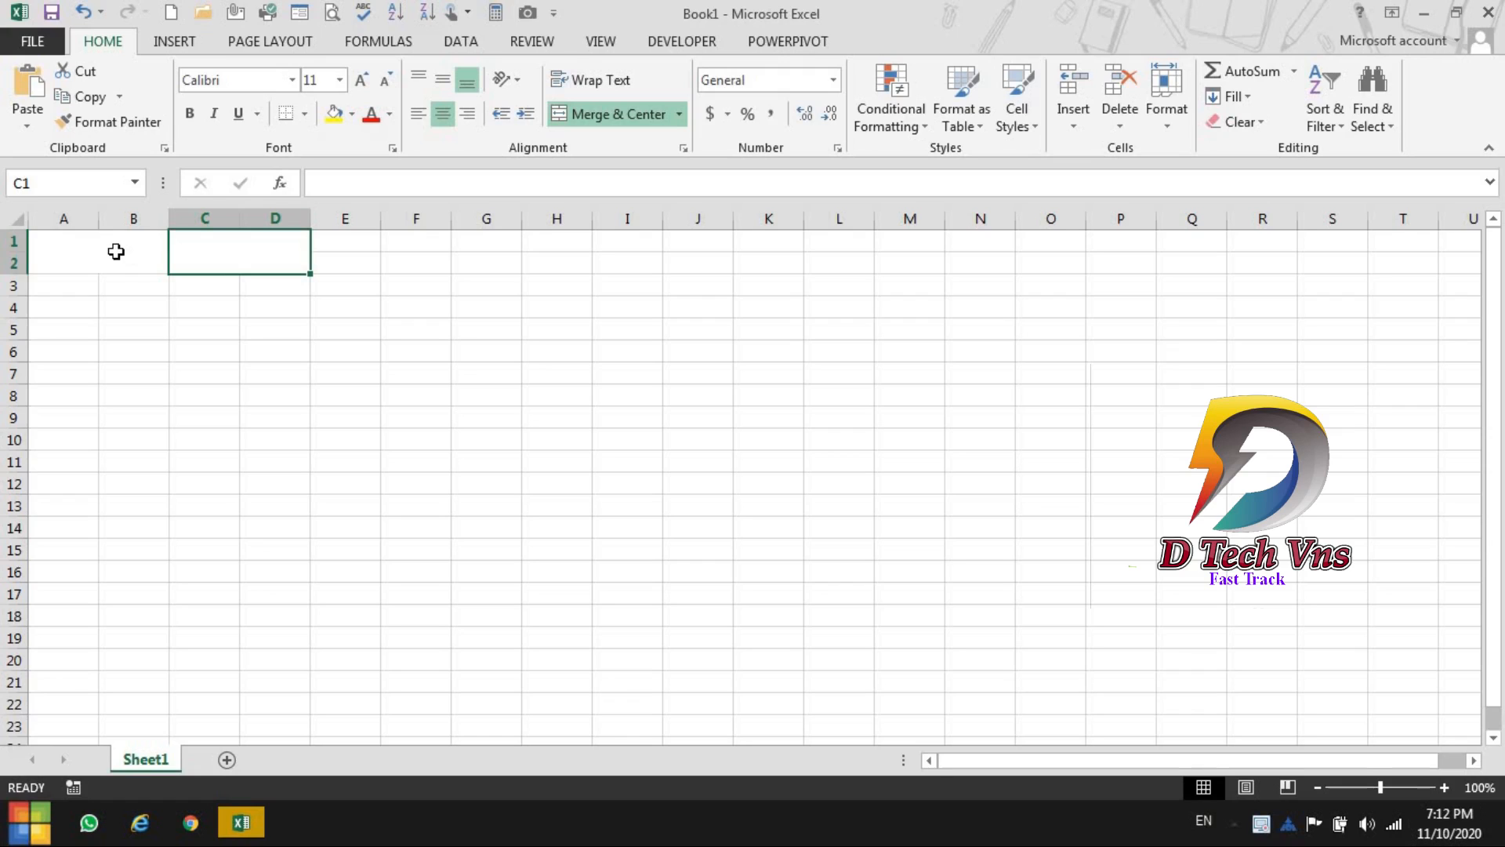
# Fill the two merged blocks in A1:D2 down to row 10
pyautogui.click(122, 257)
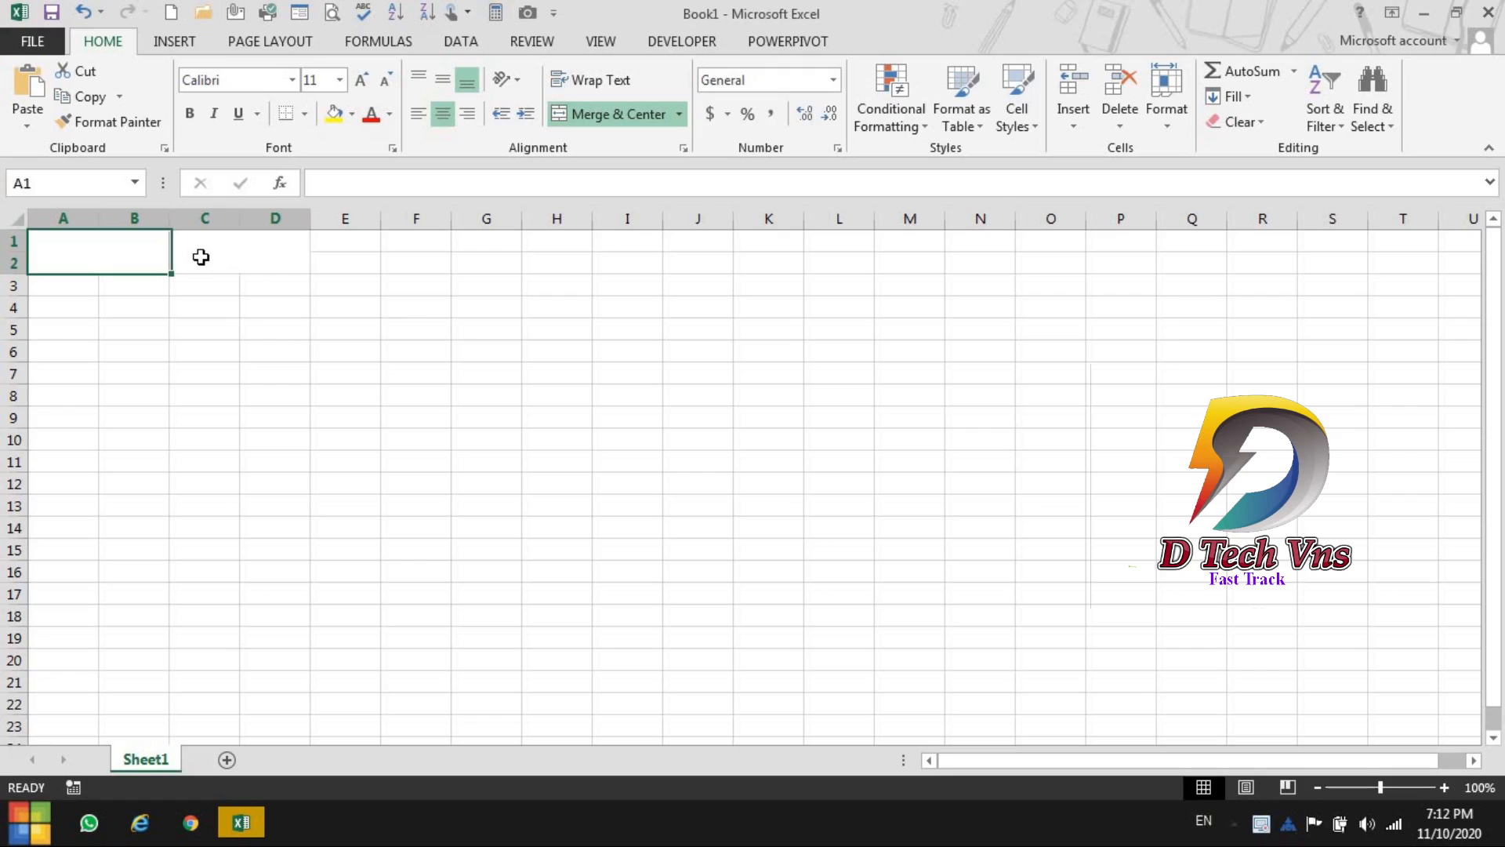
pyautogui.keyDown('shift'); pyautogui.click(201, 256); pyautogui.keyUp('shift')
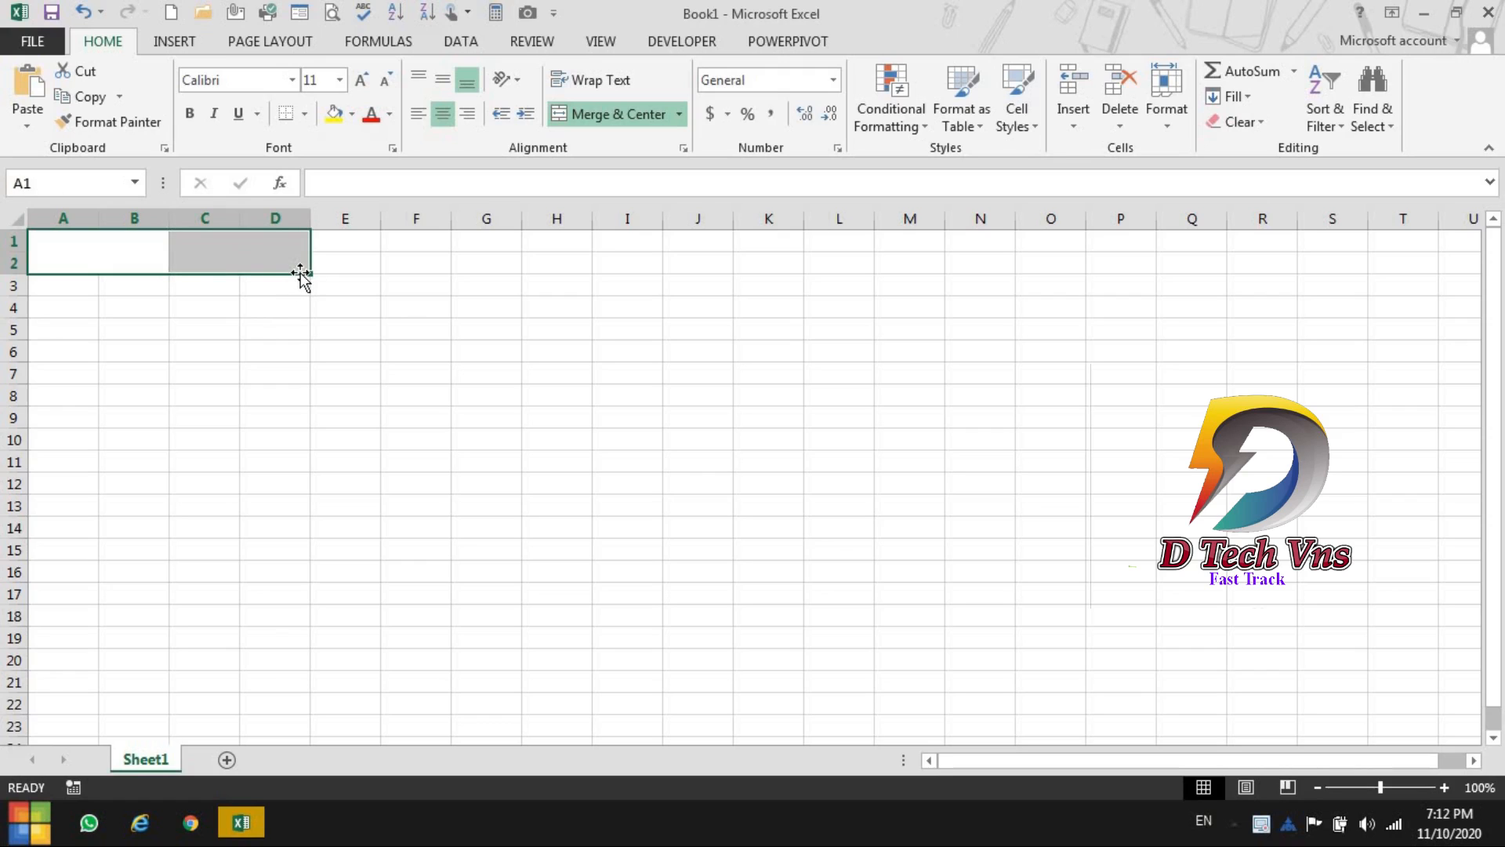
pyautogui.moveTo(312, 276); pyautogui.dragTo(289, 275)
pyautogui.moveTo(310, 275); pyautogui.dragTo(290, 415)
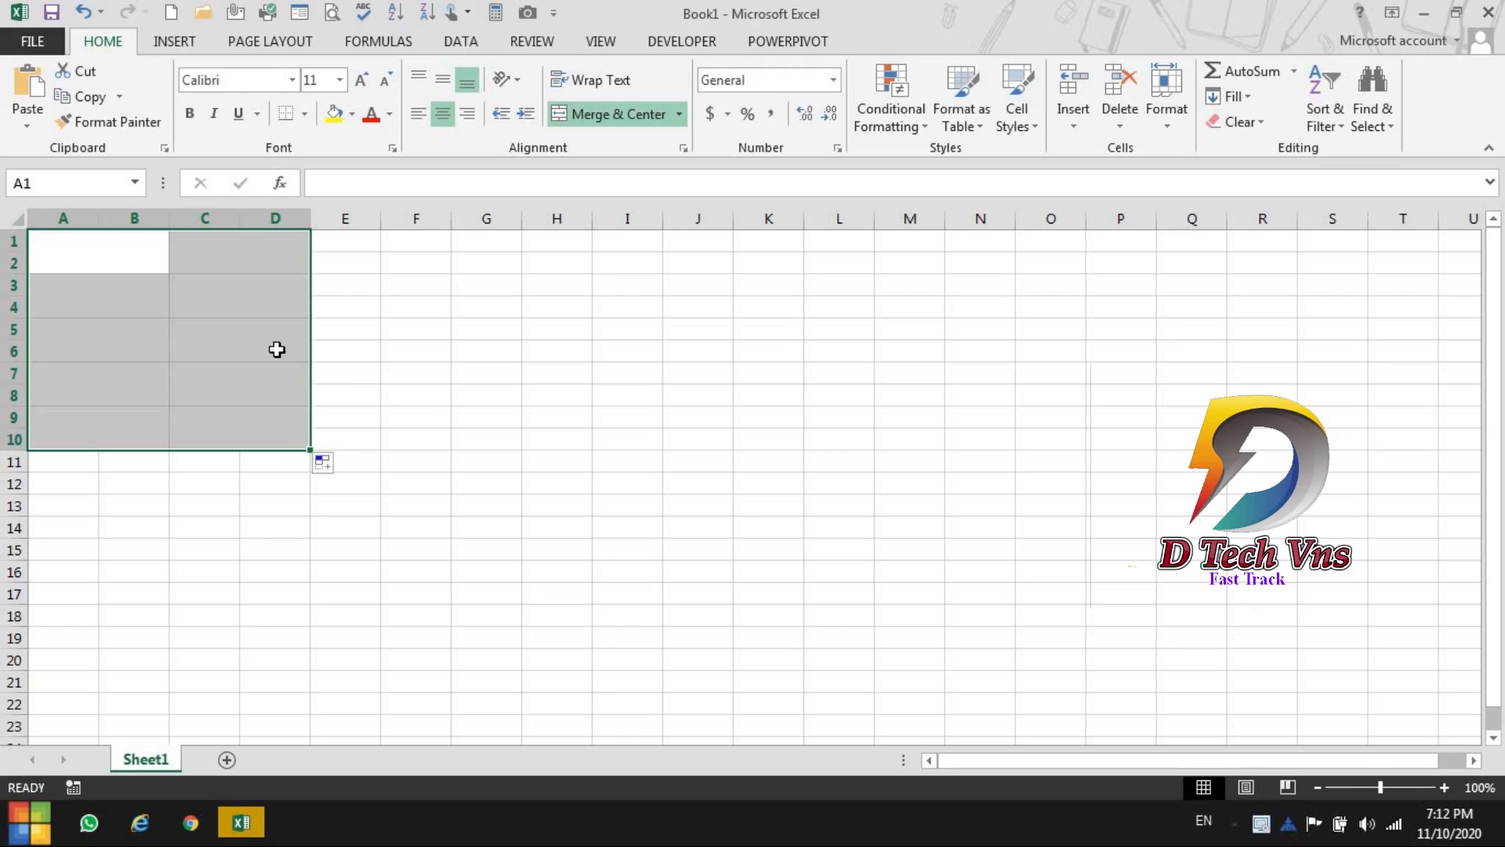
pyautogui.click(111, 263)
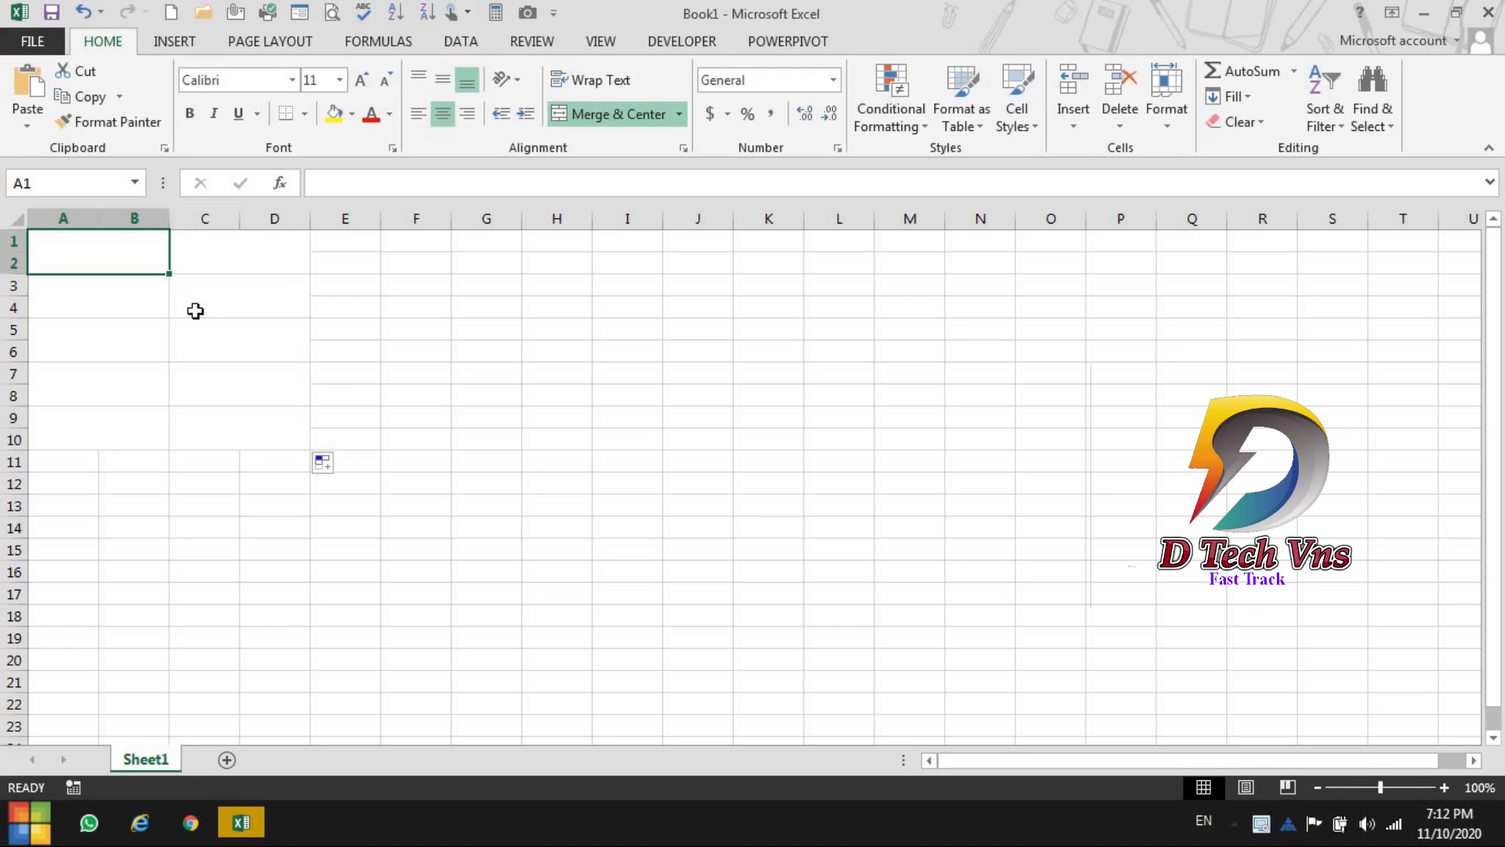
# Fill the merged block in C1:D2 across to column H and copy the merged blocks down to row 10
pyautogui.click(247, 258)
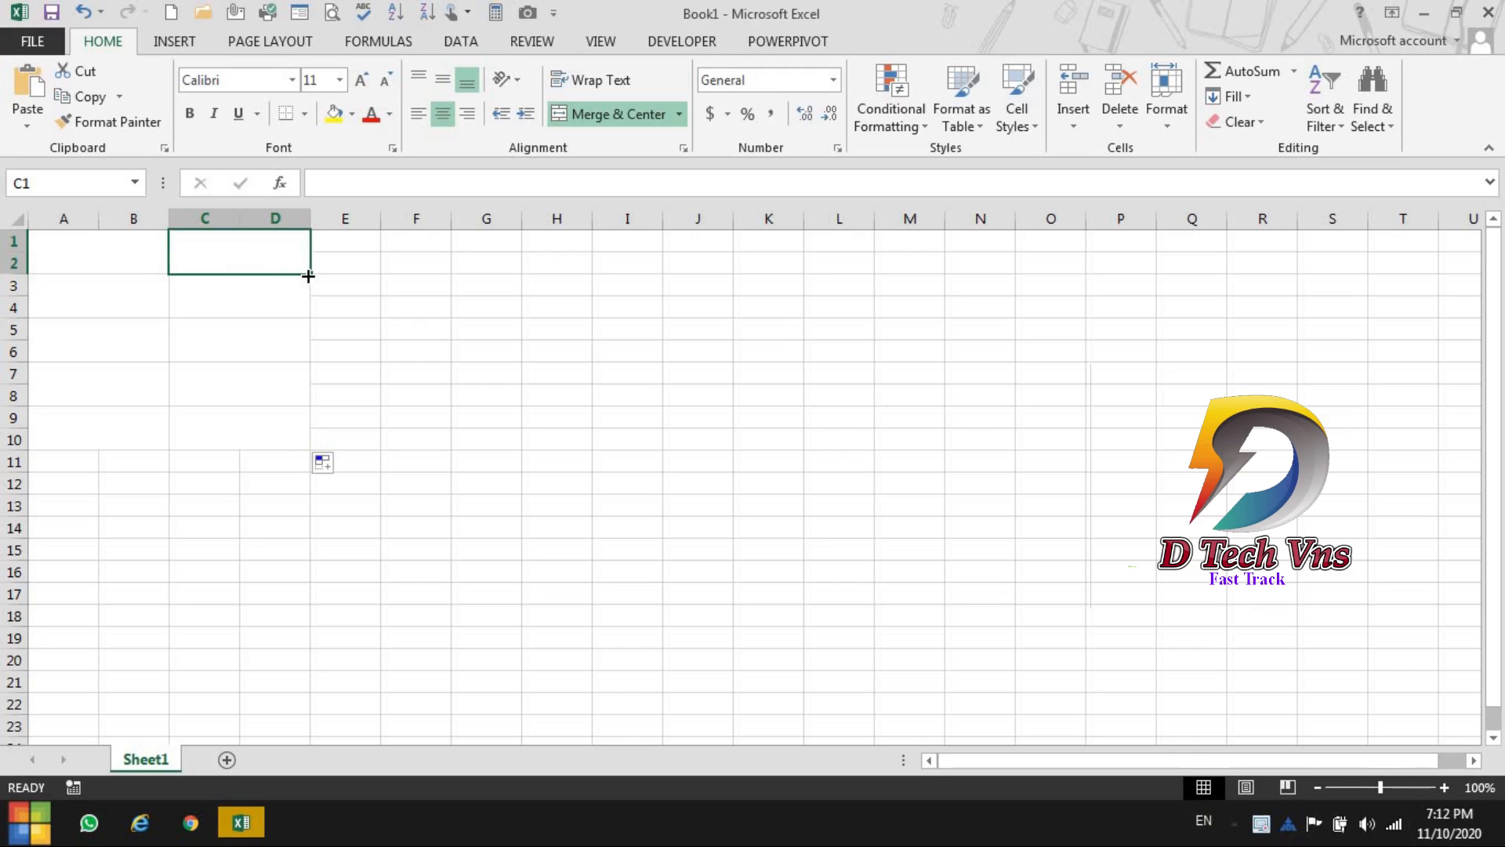
pyautogui.moveTo(311, 275); pyautogui.dragTo(575, 274)
pyautogui.moveTo(479, 259); pyautogui.dragTo(497, 261)
pyautogui.moveTo(594, 275)
pyautogui.mouseDown()
pyautogui.moveTo(544, 473)
pyautogui.moveTo(541, 435)
pyautogui.mouseUp()
pyautogui.click(471, 377)
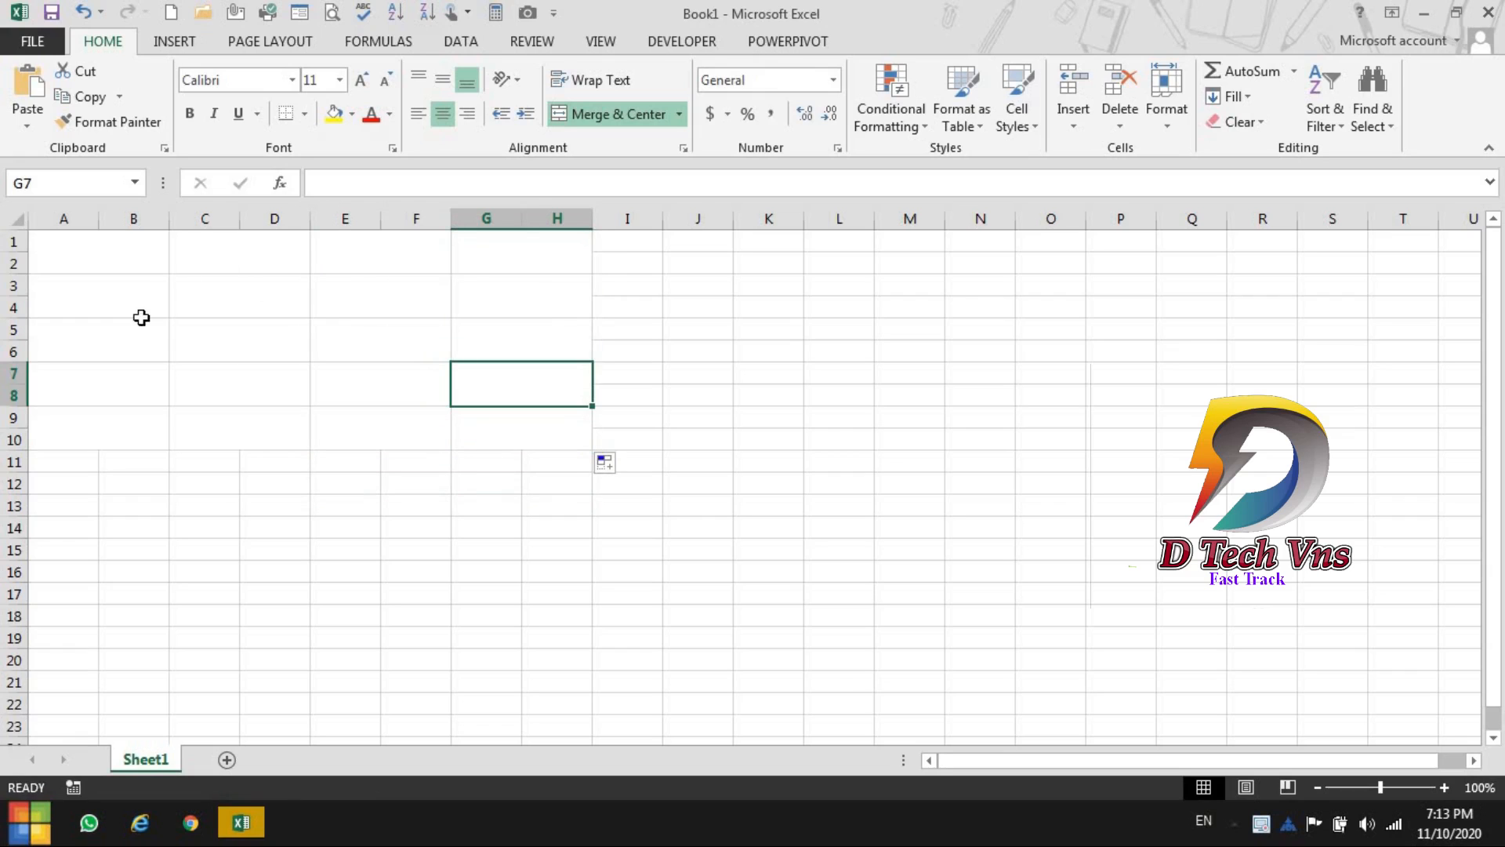
# Apply All Borders to the merged blocks in A1:H10
pyautogui.moveTo(87, 239); pyautogui.dragTo(516, 415)
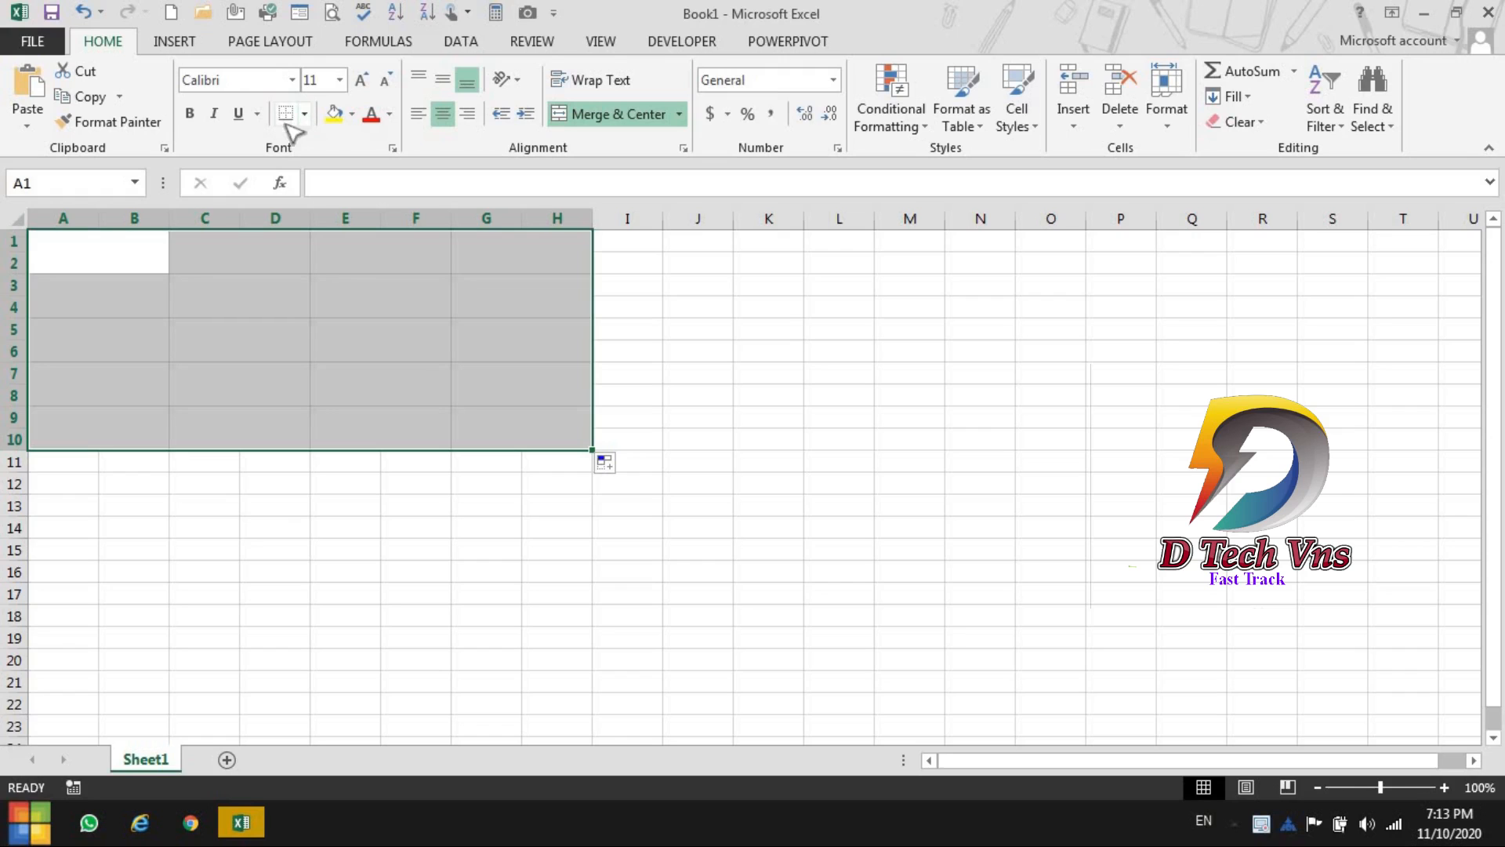
pyautogui.click(304, 115)
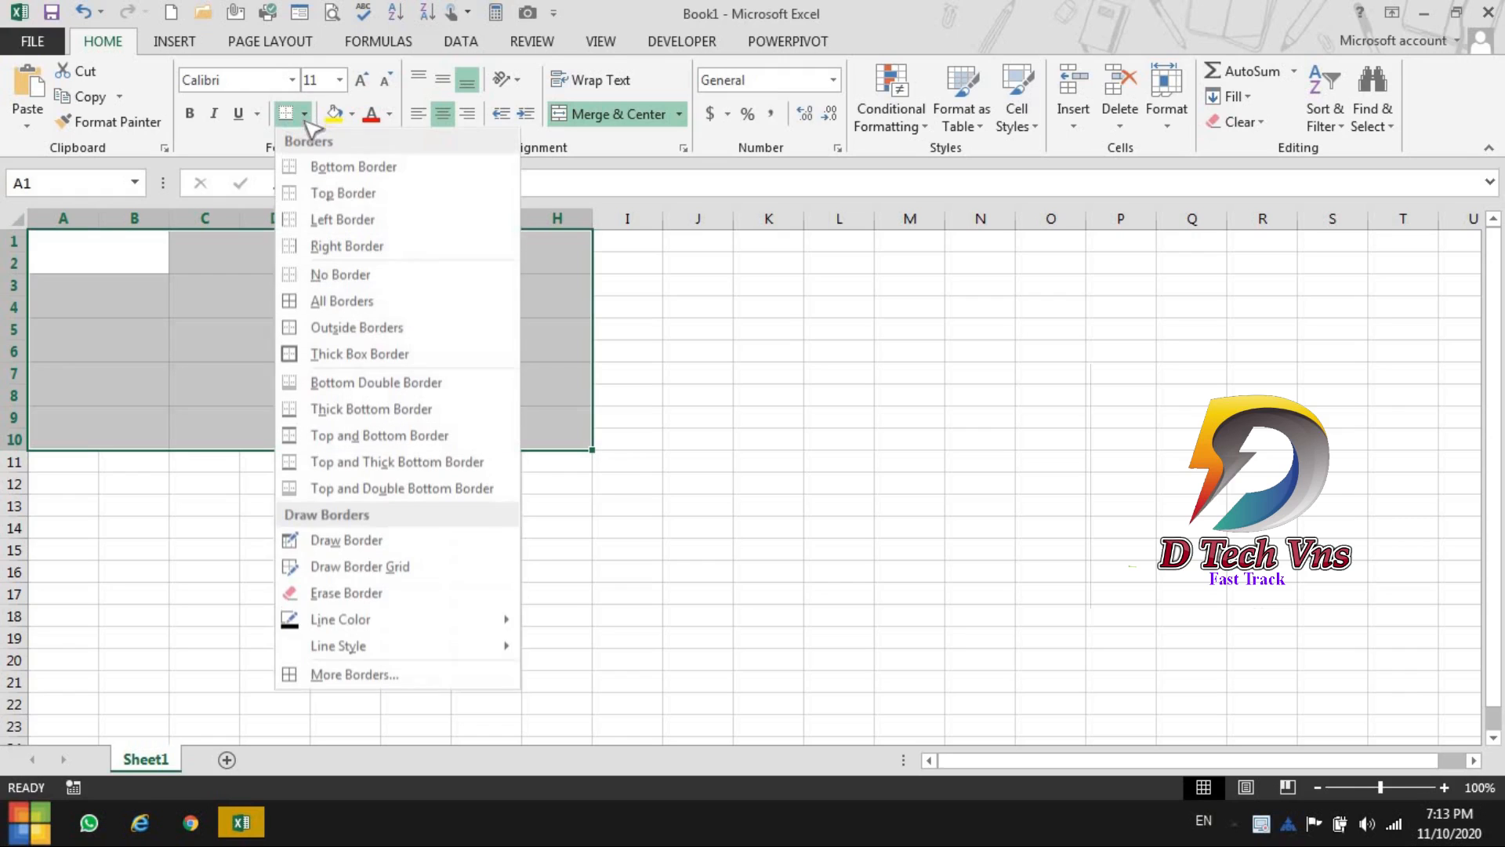
pyautogui.click(314, 301)
pyautogui.click(201, 340)
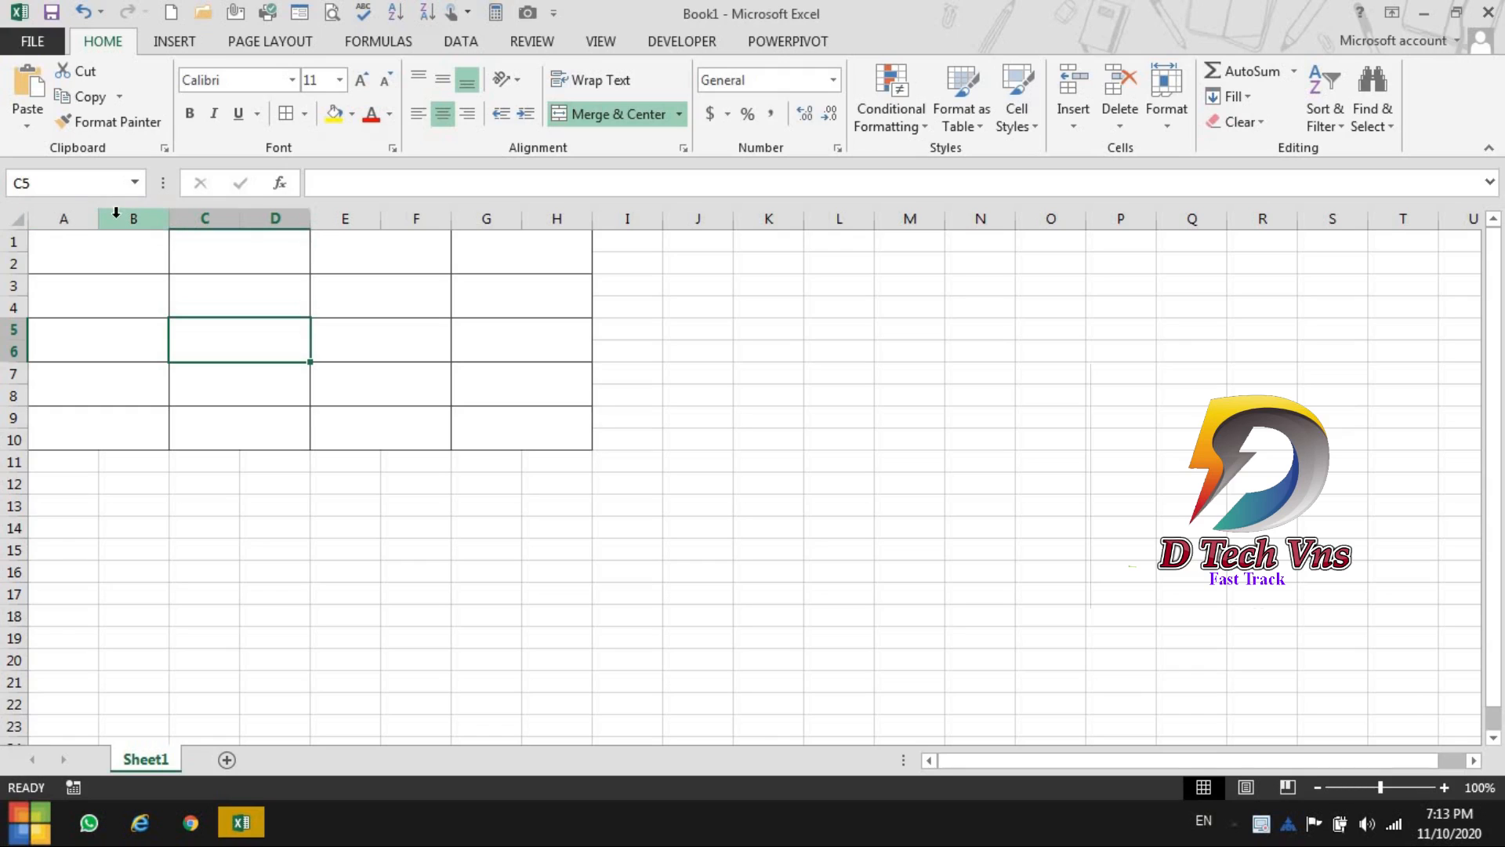
# Narrow columns A through H to one equal, smaller width
pyautogui.moveTo(98, 222)
pyautogui.mouseDown()
pyautogui.moveTo(71, 222)
pyautogui.moveTo(115, 220)
pyautogui.mouseUp()
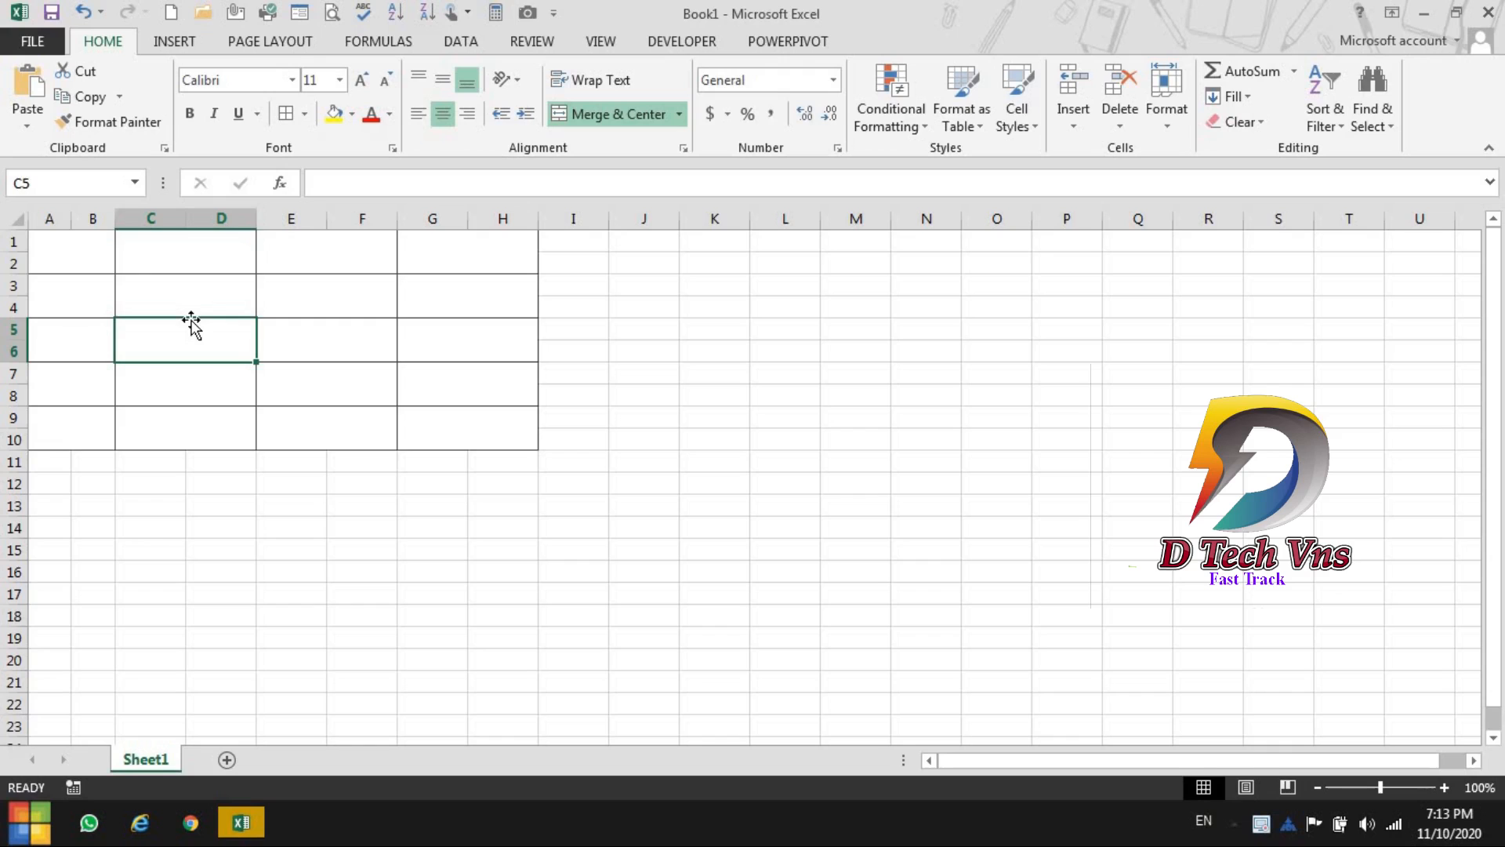
pyautogui.moveTo(70, 224); pyautogui.dragTo(501, 232)
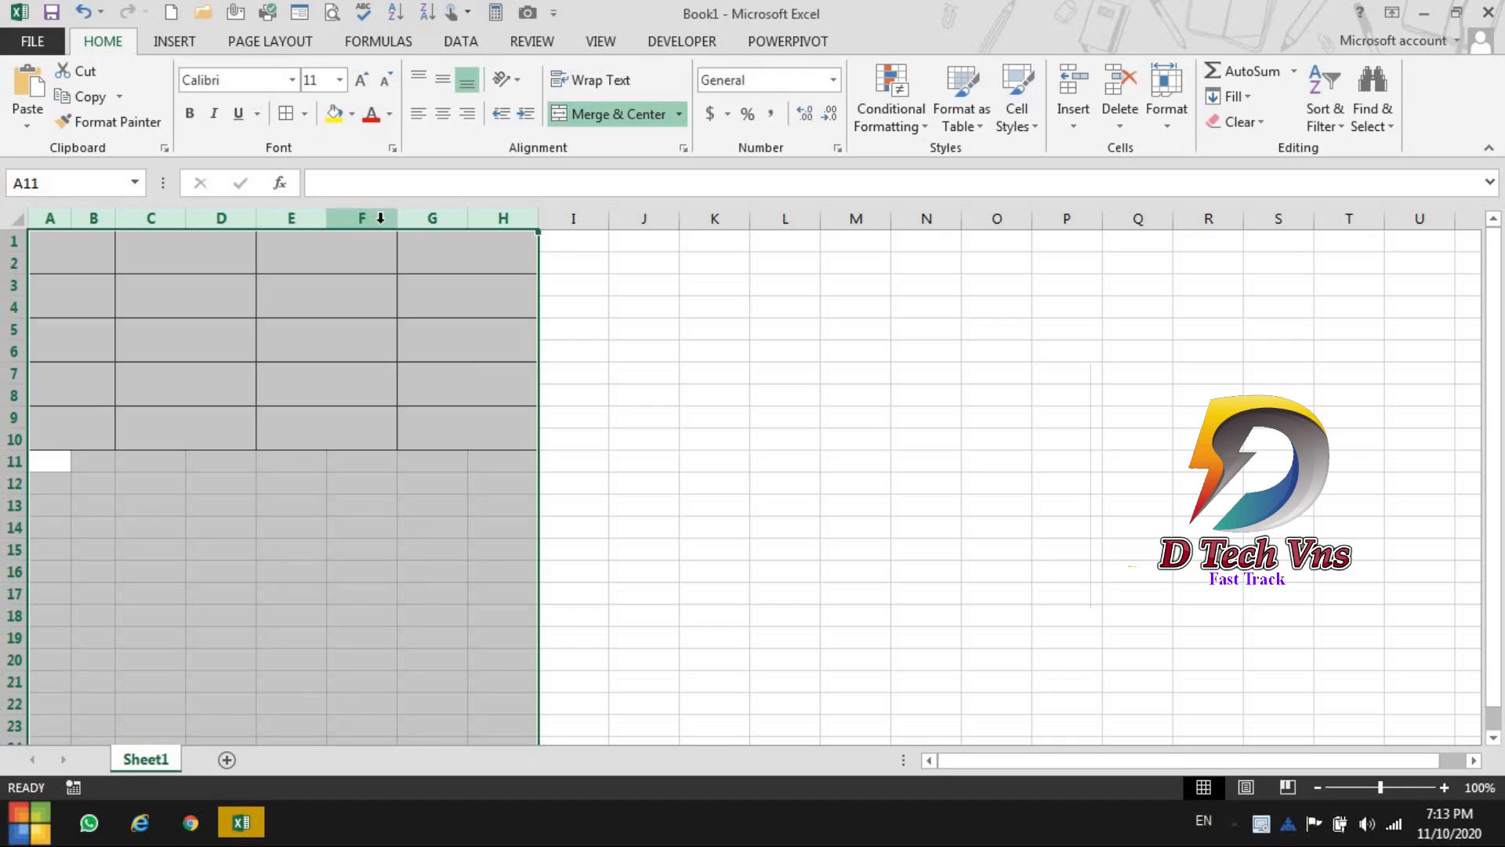
pyautogui.moveTo(398, 218); pyautogui.dragTo(324, 236)
pyautogui.click(301, 312)
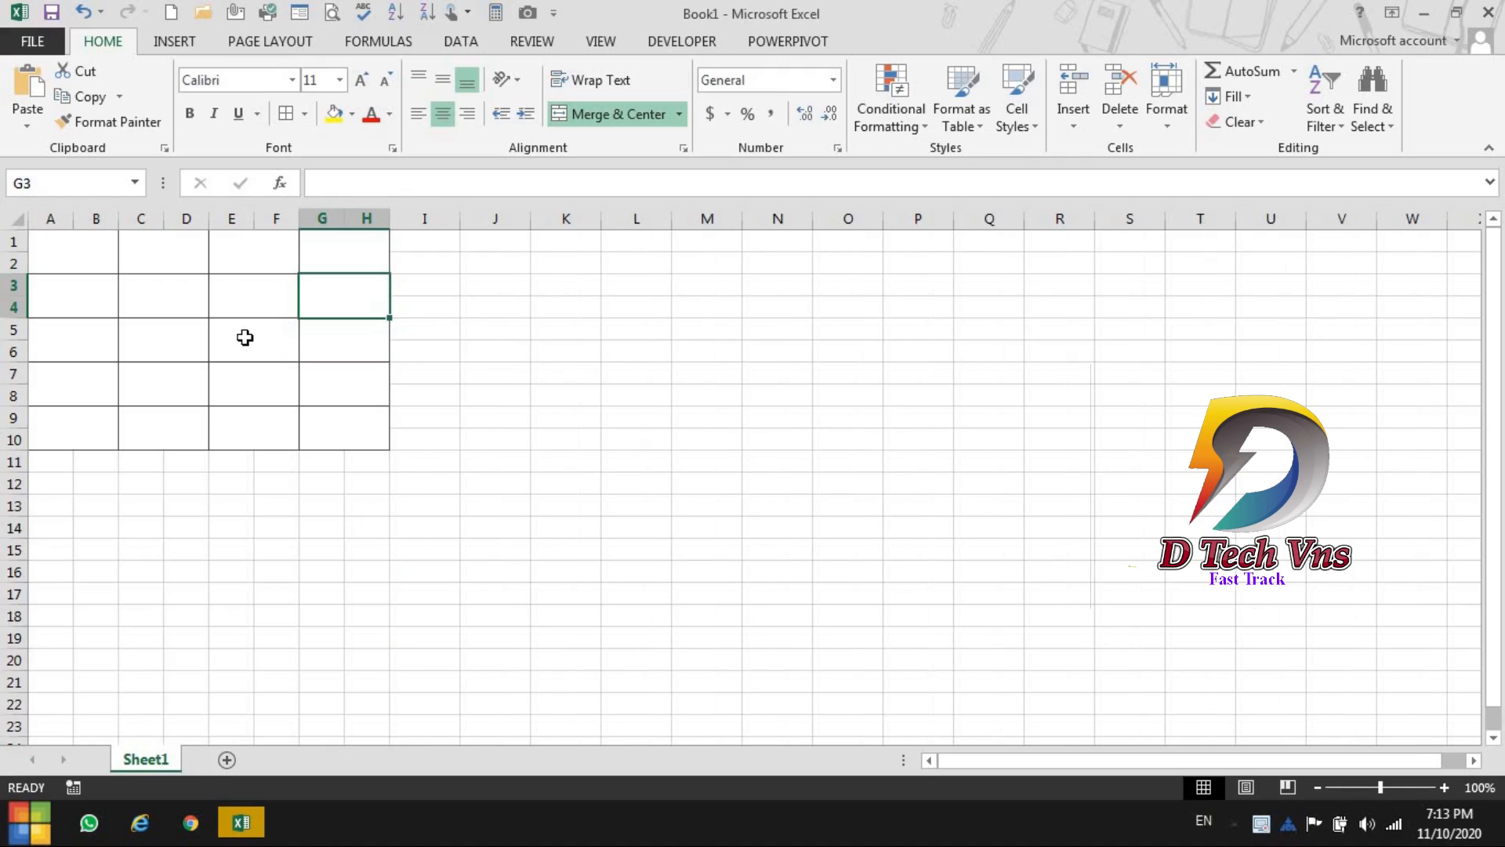
pyautogui.click(203, 381)
# Enter 250, 450, 15, 250 and 1000 down the first column of merged blocks, starting at A1
pyautogui.click(97, 264)
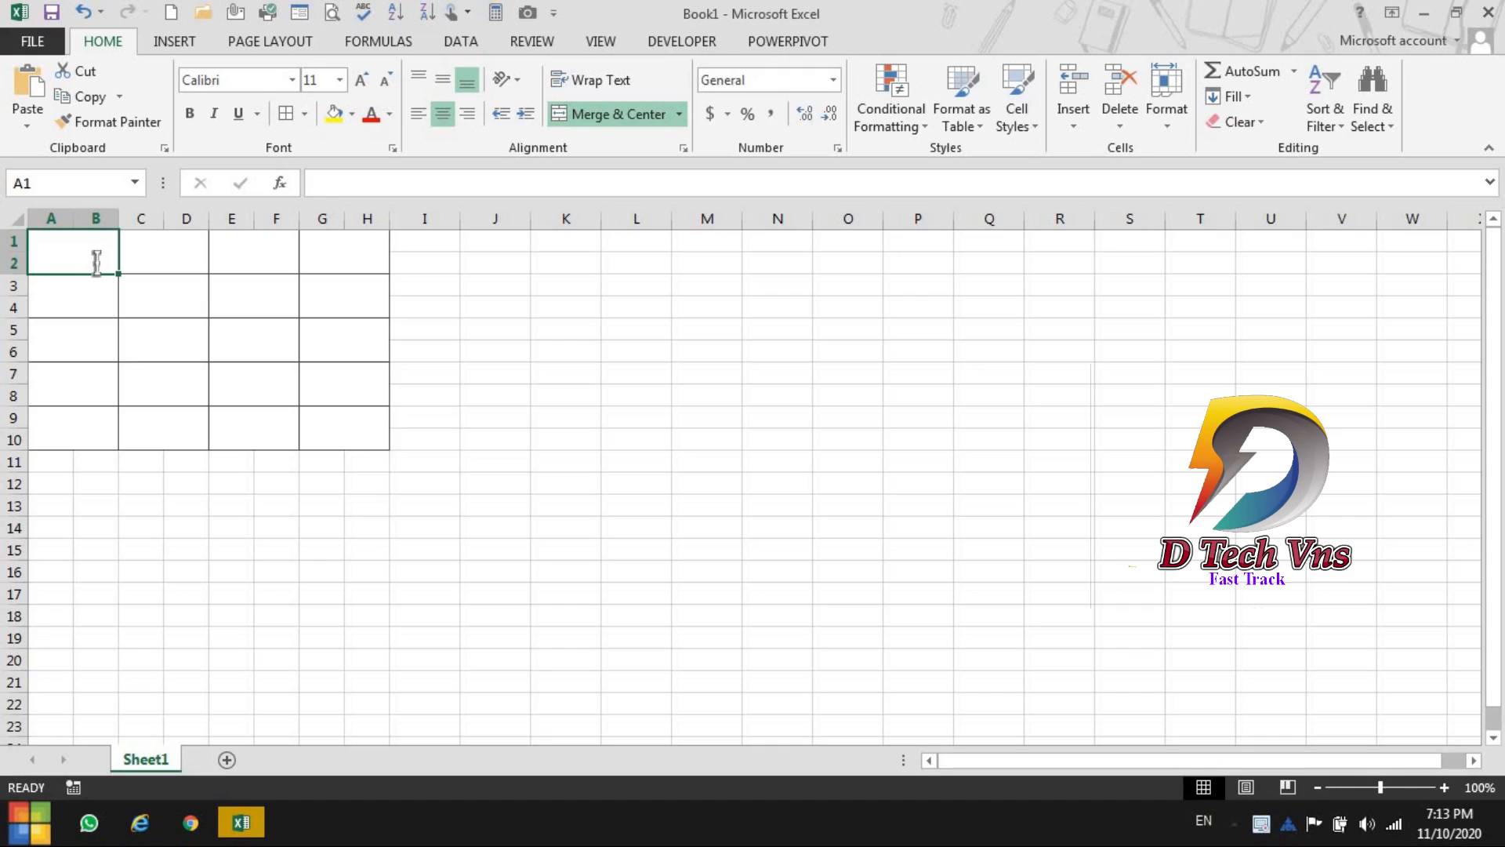
pyautogui.write('250')
pyautogui.press('Return')
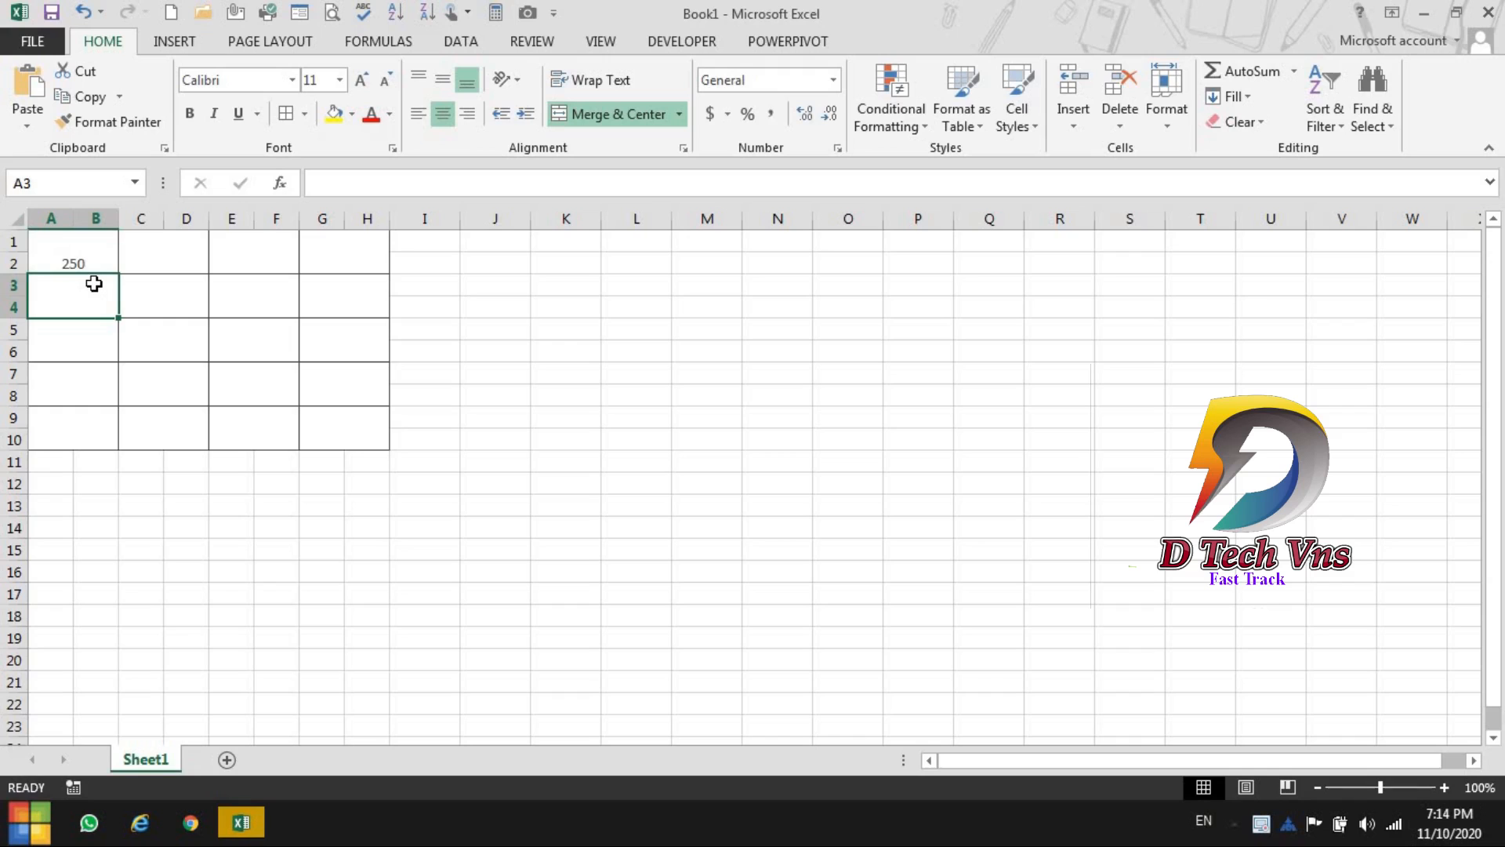
pyautogui.write('4')
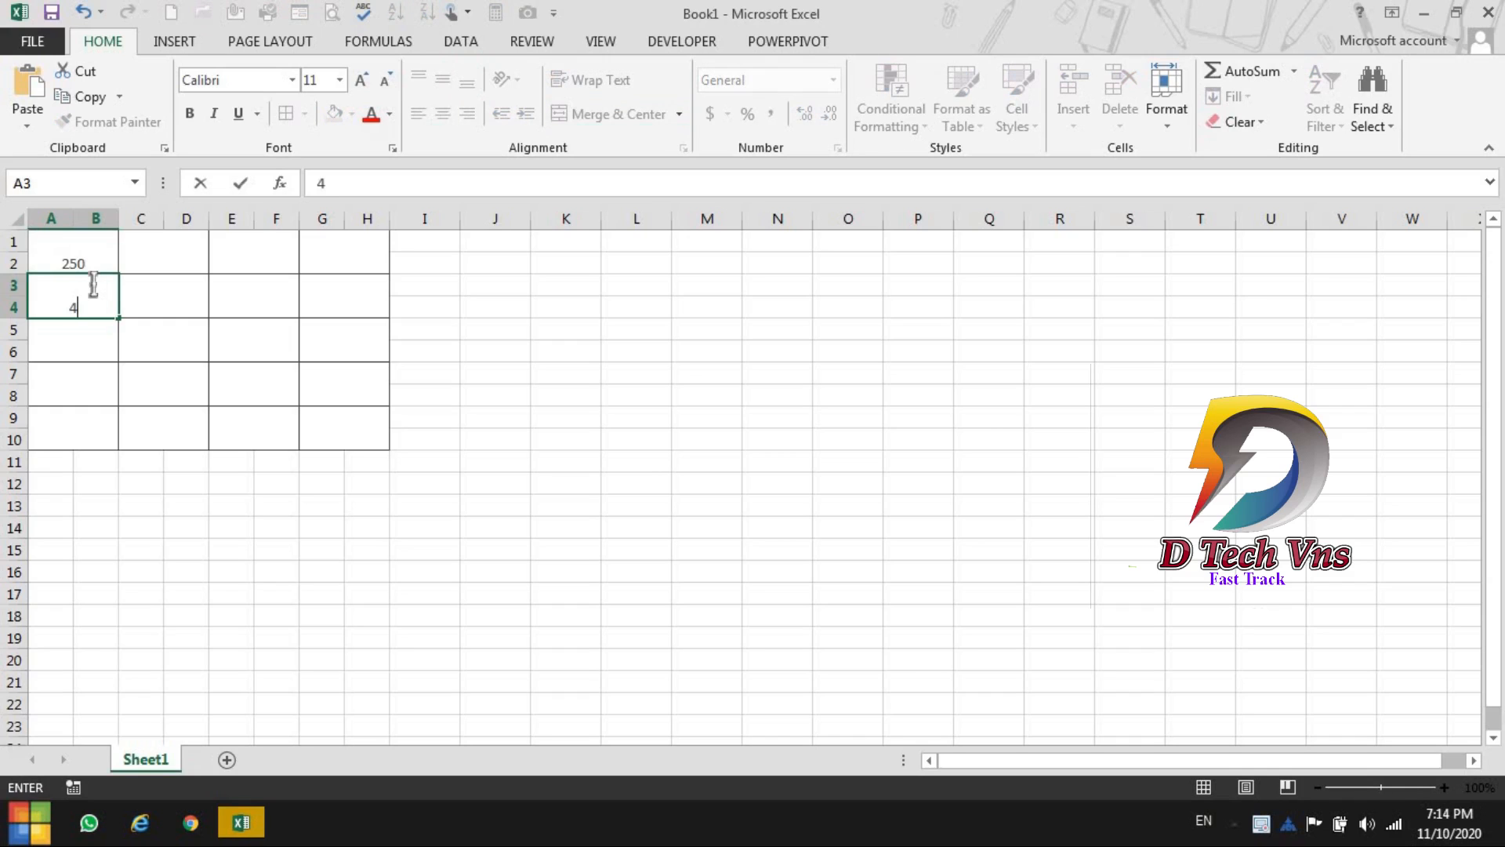
pyautogui.write('50')
pyautogui.press('Return')
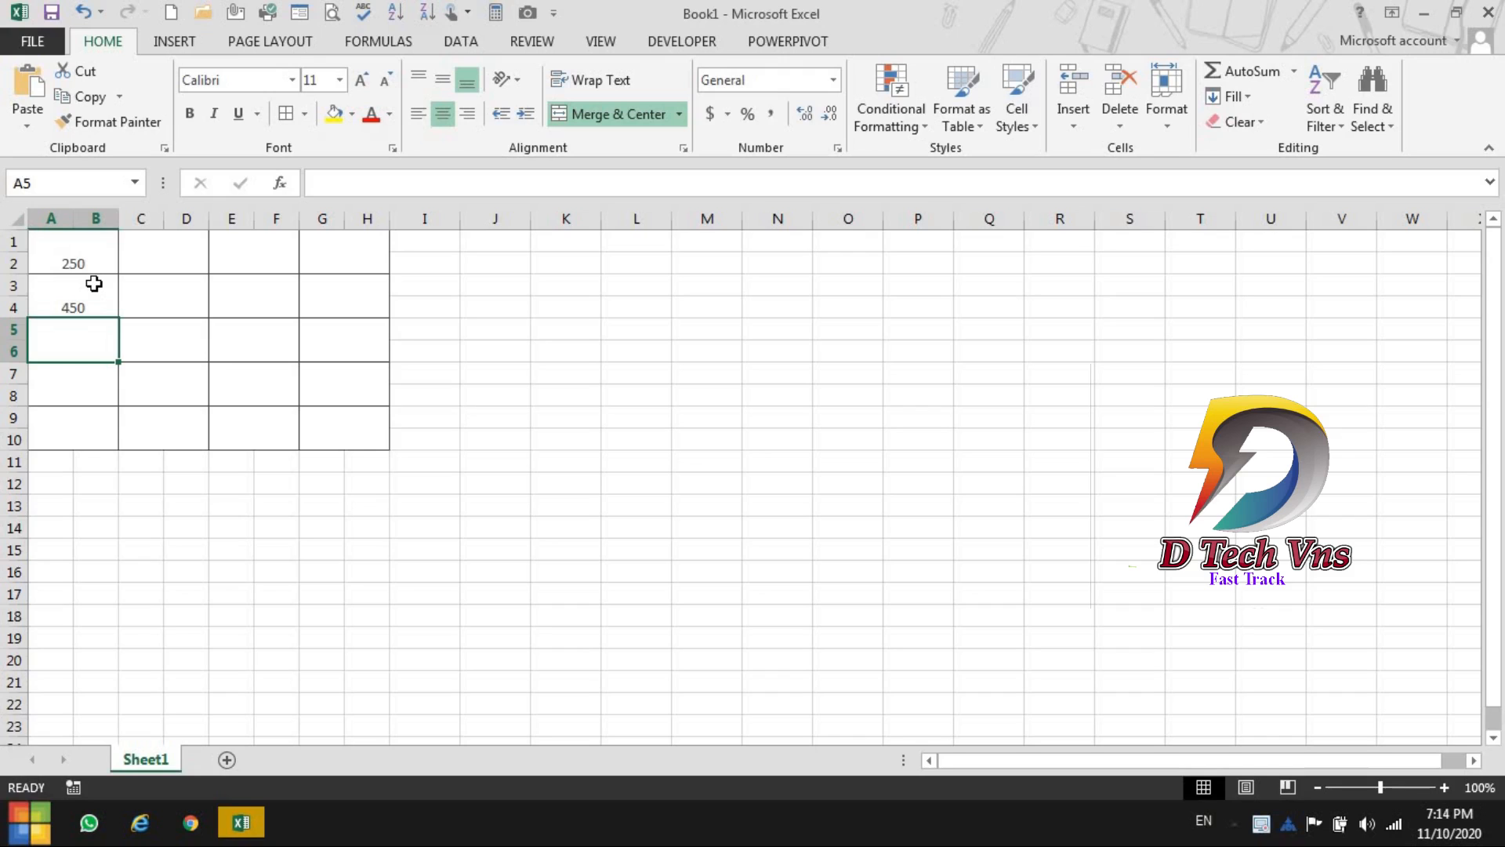
pyautogui.write('15')
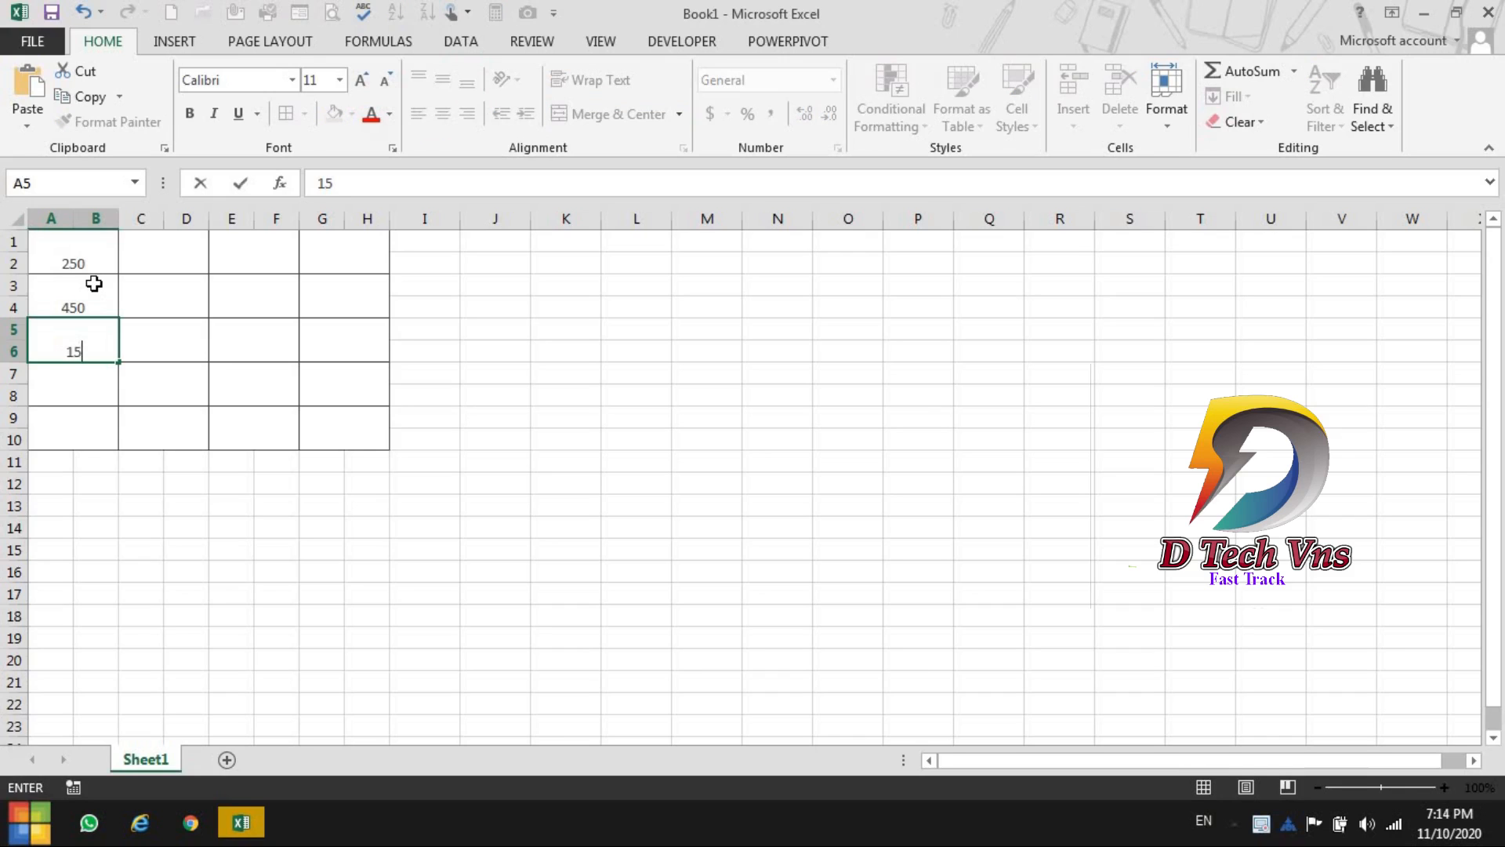
pyautogui.press('Return')
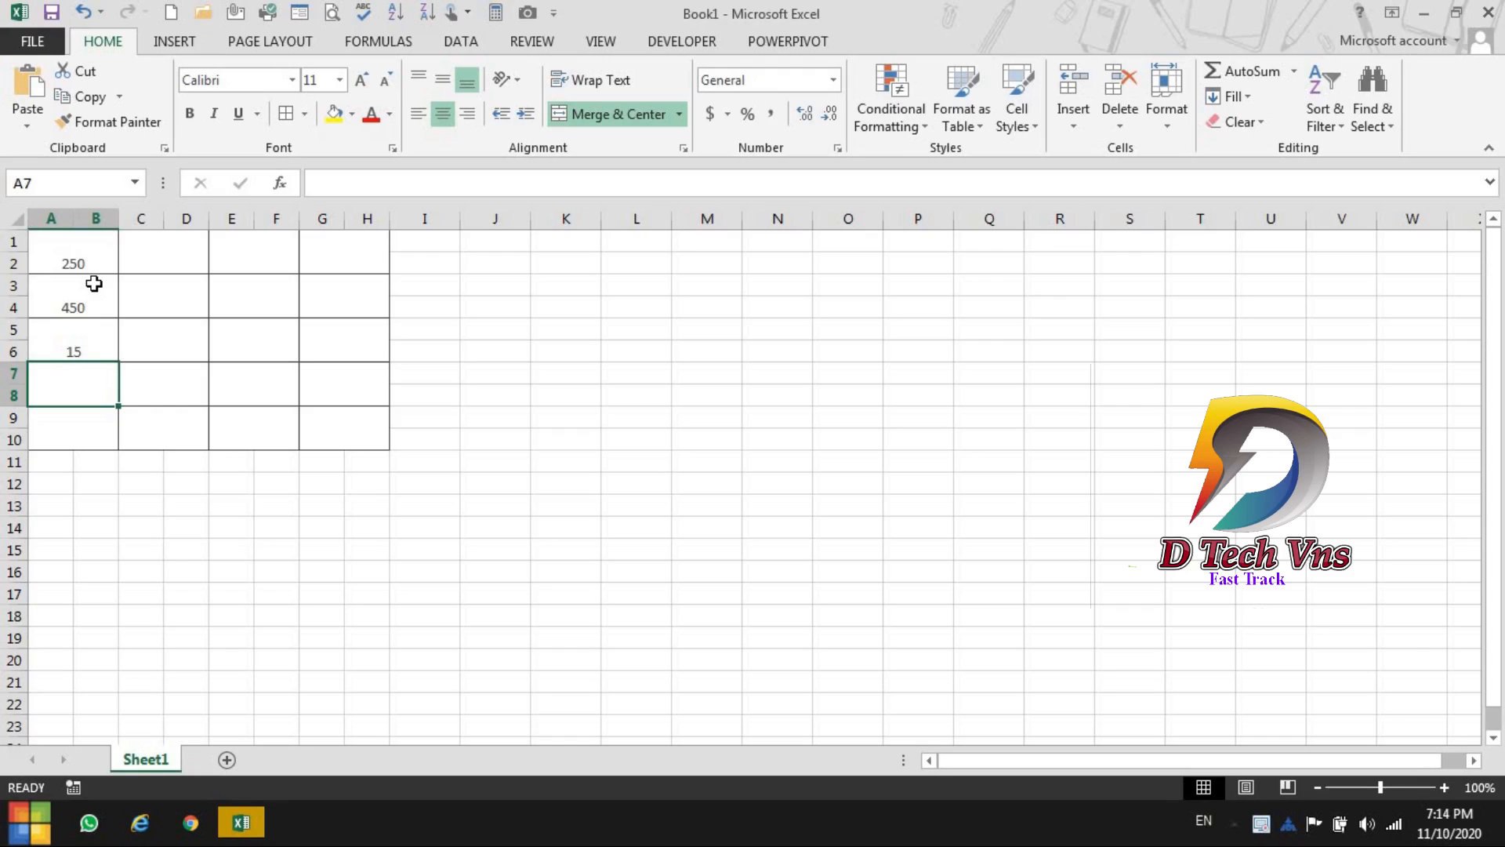
pyautogui.write('250')
pyautogui.press('Return')
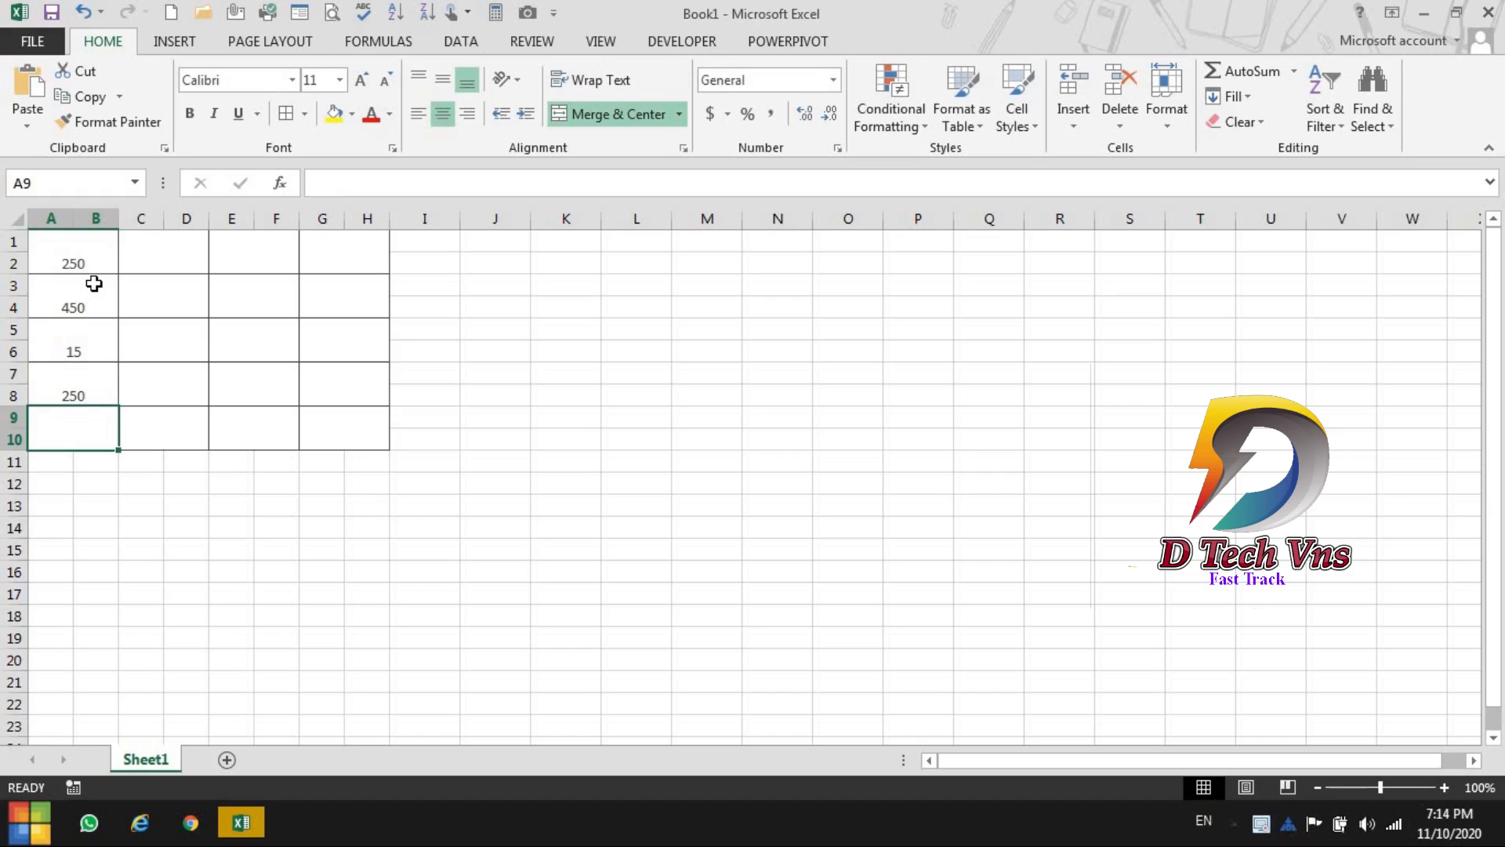
pyautogui.write('1000')
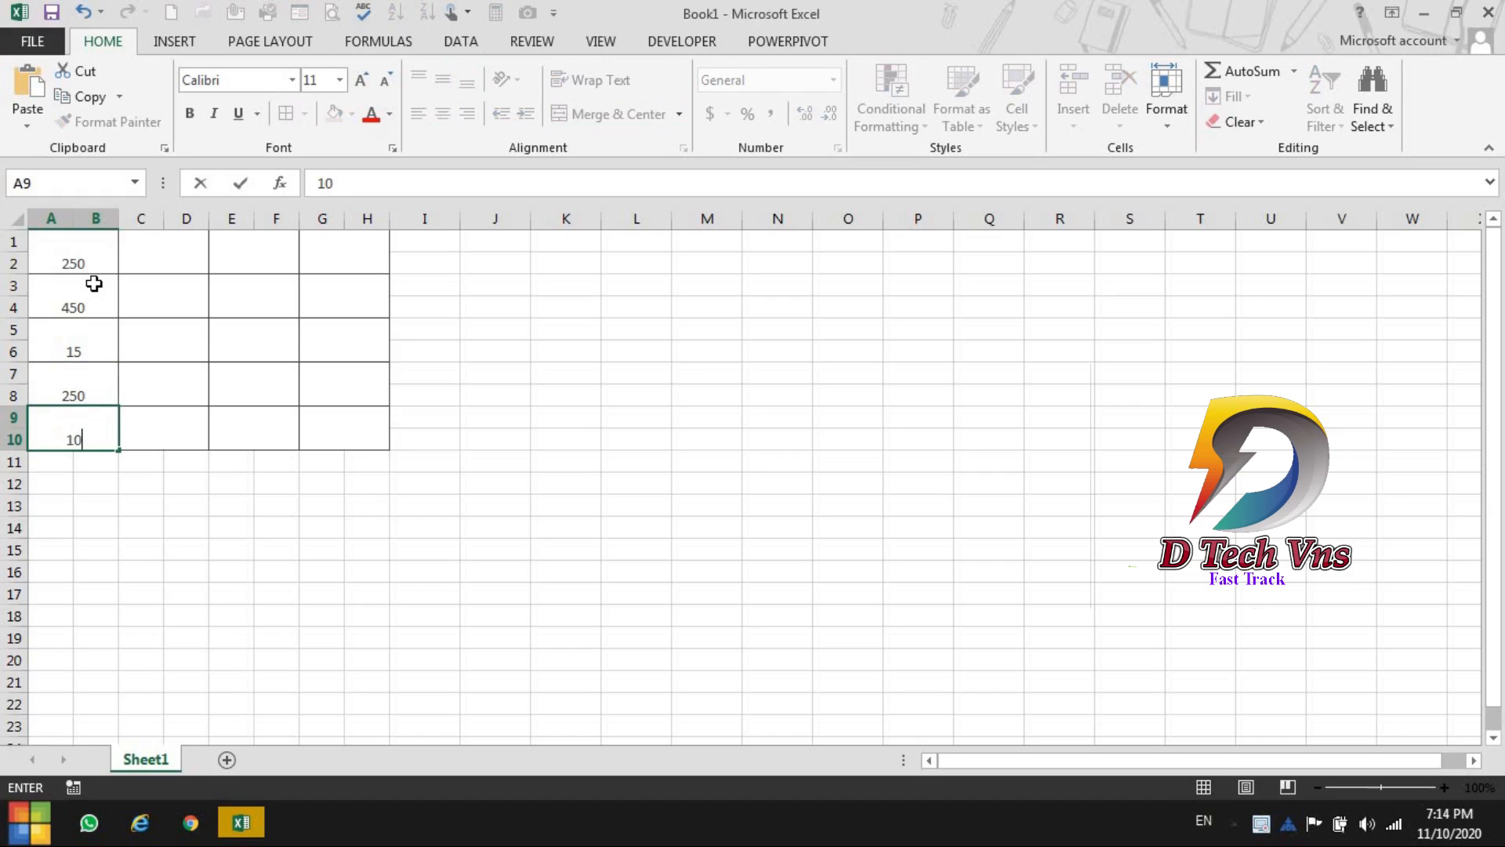
pyautogui.click(149, 263)
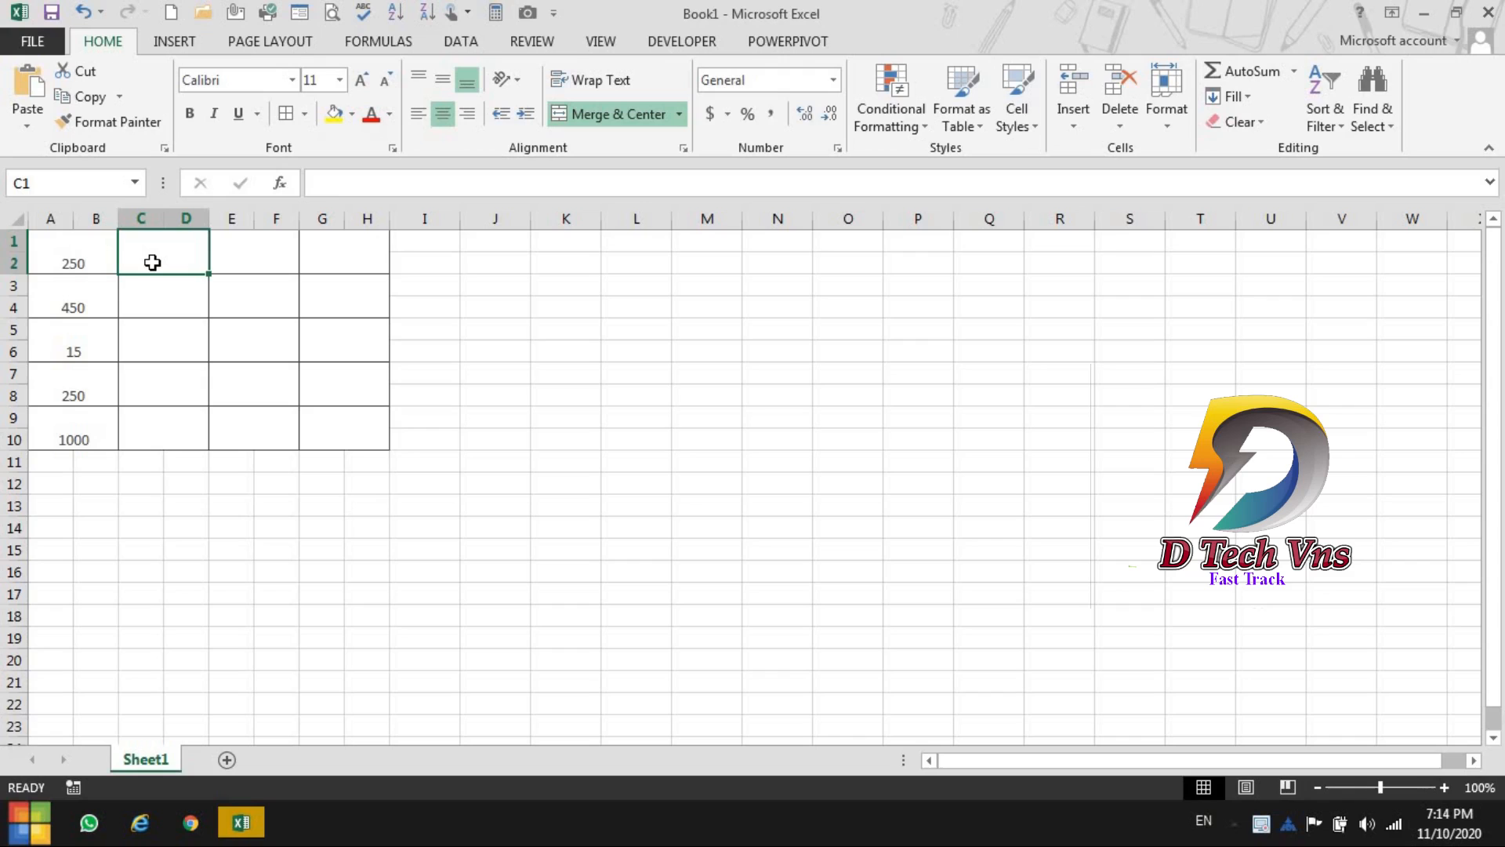
# Middle-align the contents of the table A1:H10 vertically
pyautogui.moveTo(71, 249); pyautogui.dragTo(363, 431)
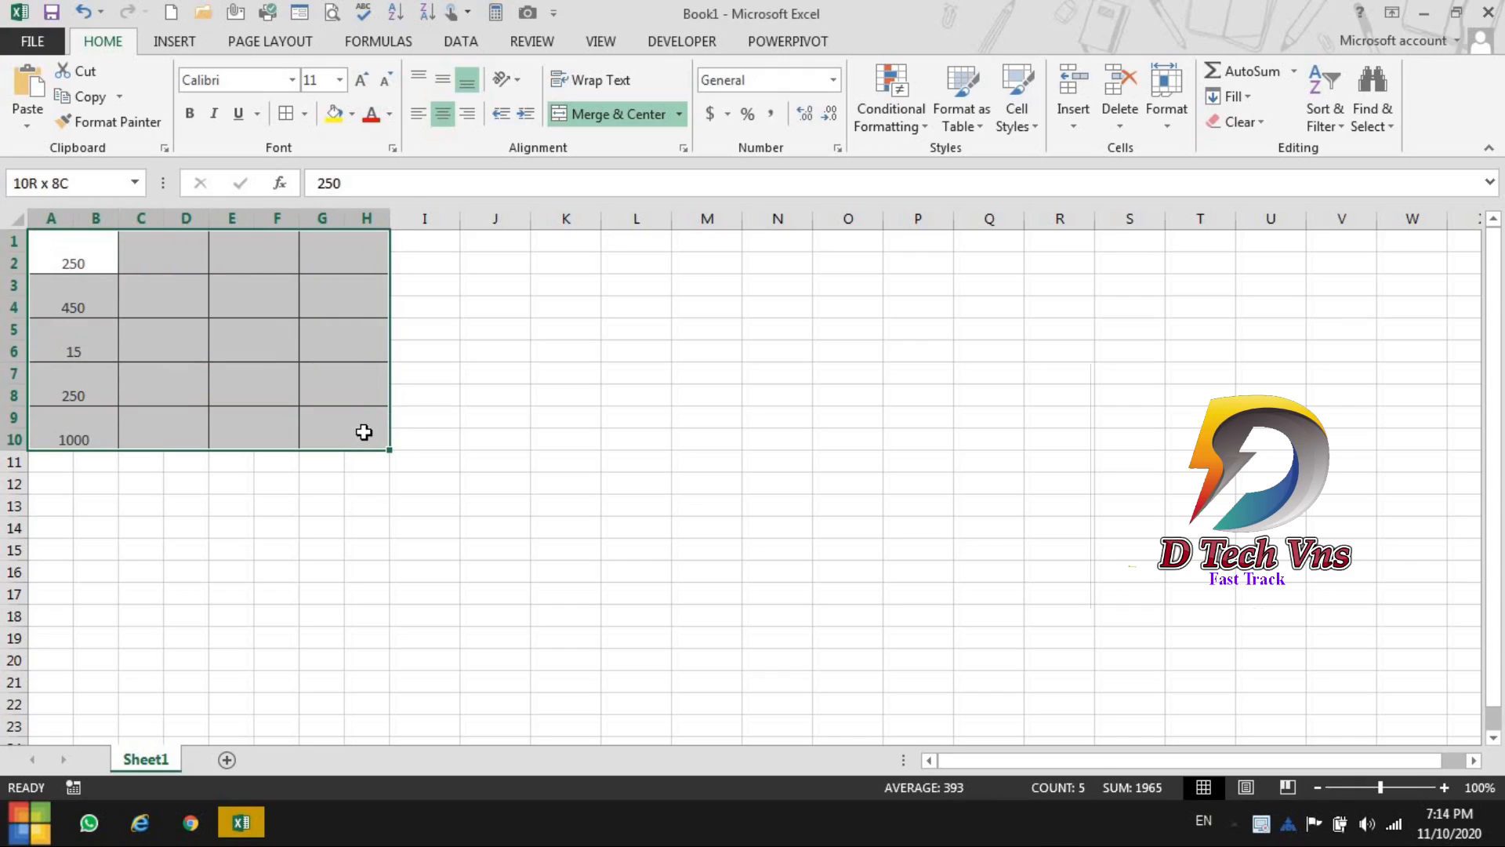
pyautogui.click(441, 82)
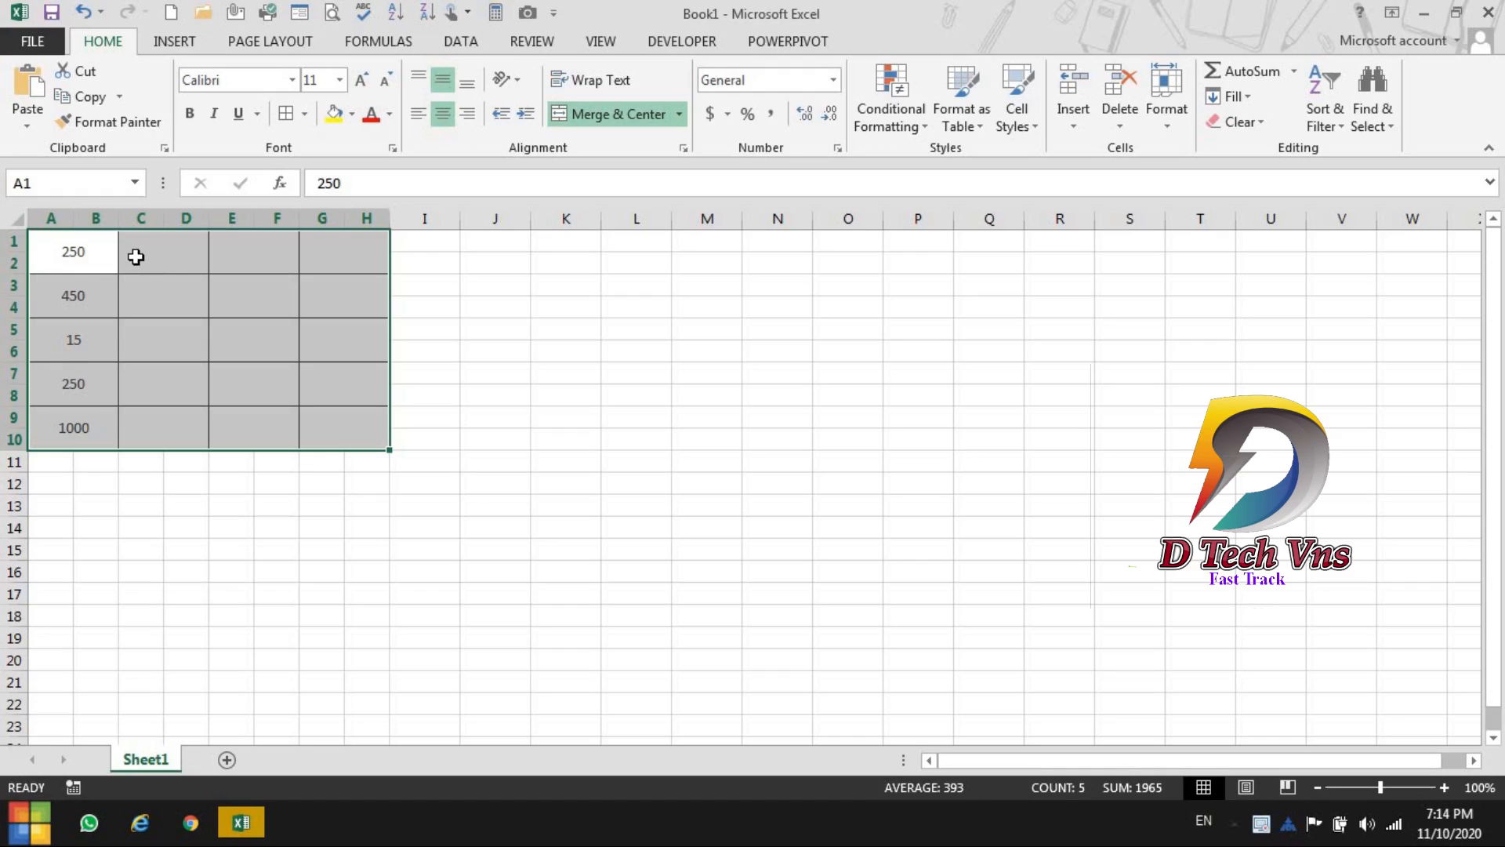
# Set the font of the table A1:H10 to Adobe Fan Heiti Std B at size 16
pyautogui.click(294, 80)
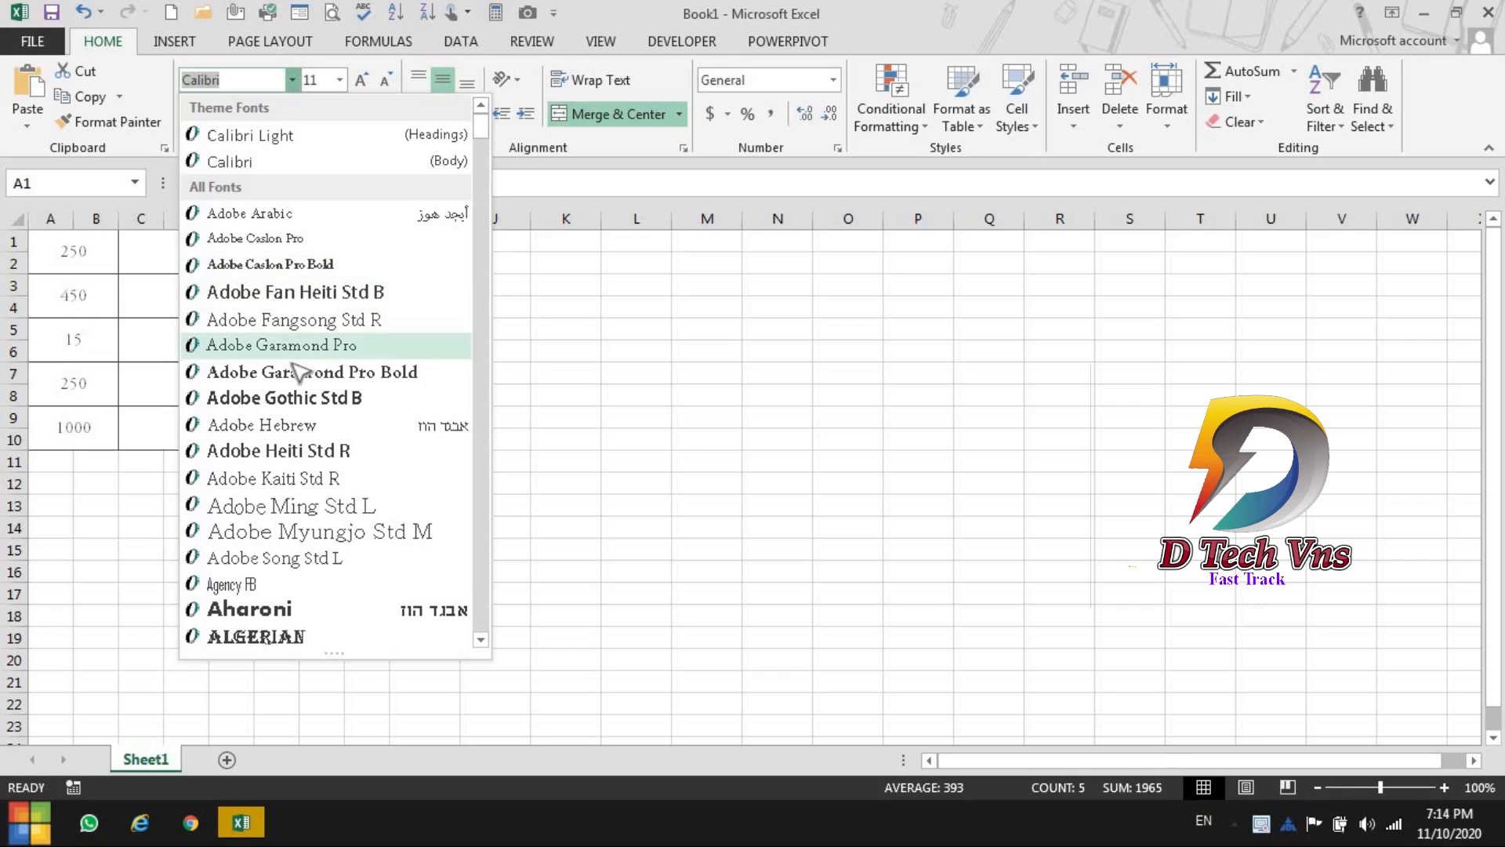
pyautogui.click(298, 302)
pyautogui.click(361, 81)
pyautogui.click(361, 81)
pyautogui.click(361, 80)
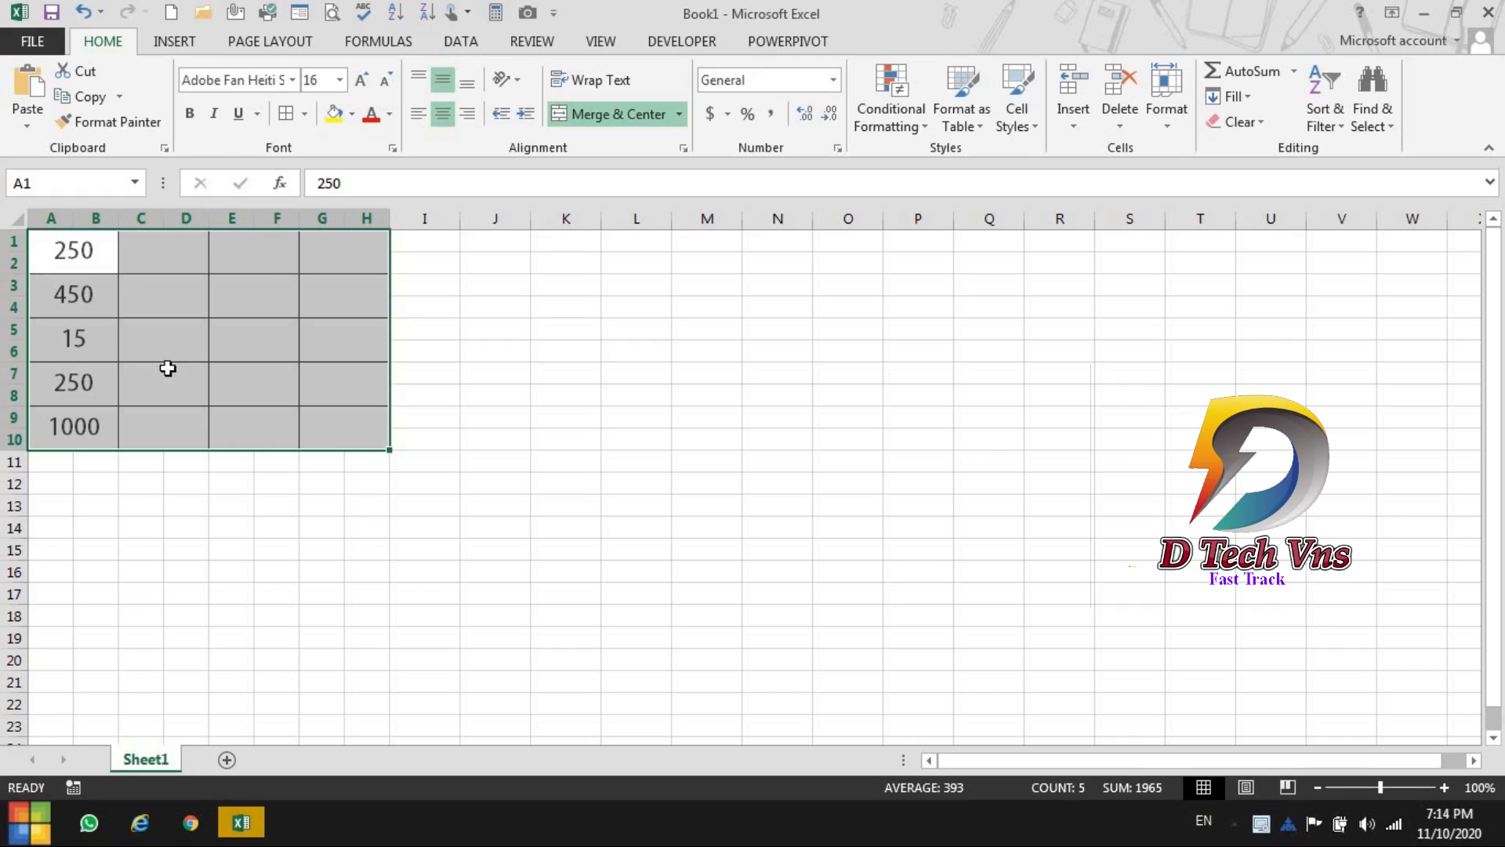
# Make the table text bold and change its font to Adobe Gothic Std B
pyautogui.click(189, 114)
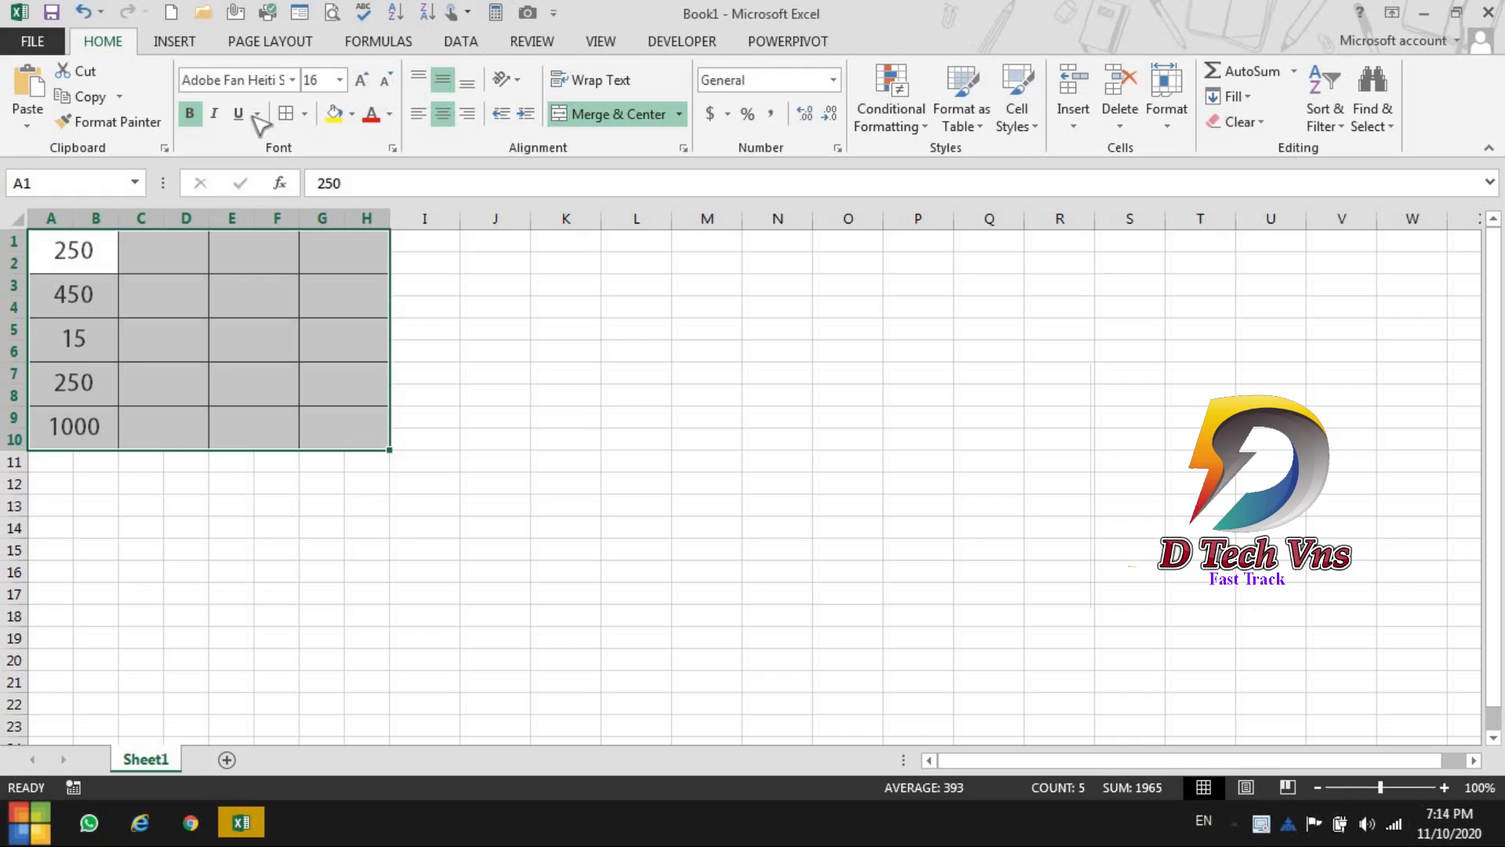
pyautogui.click(297, 82)
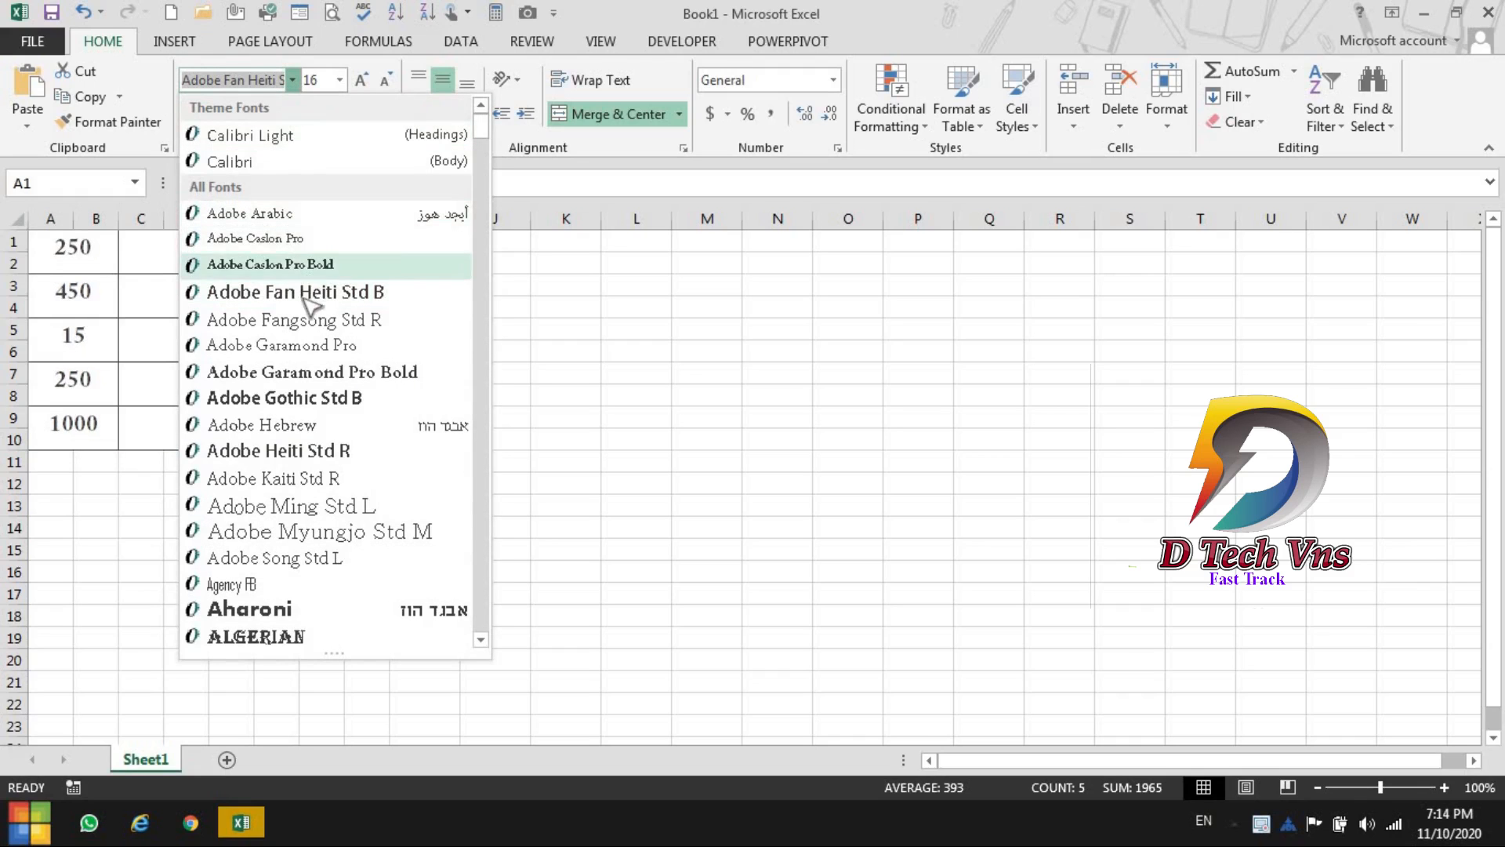
pyautogui.scroll(-2, 317, 337)
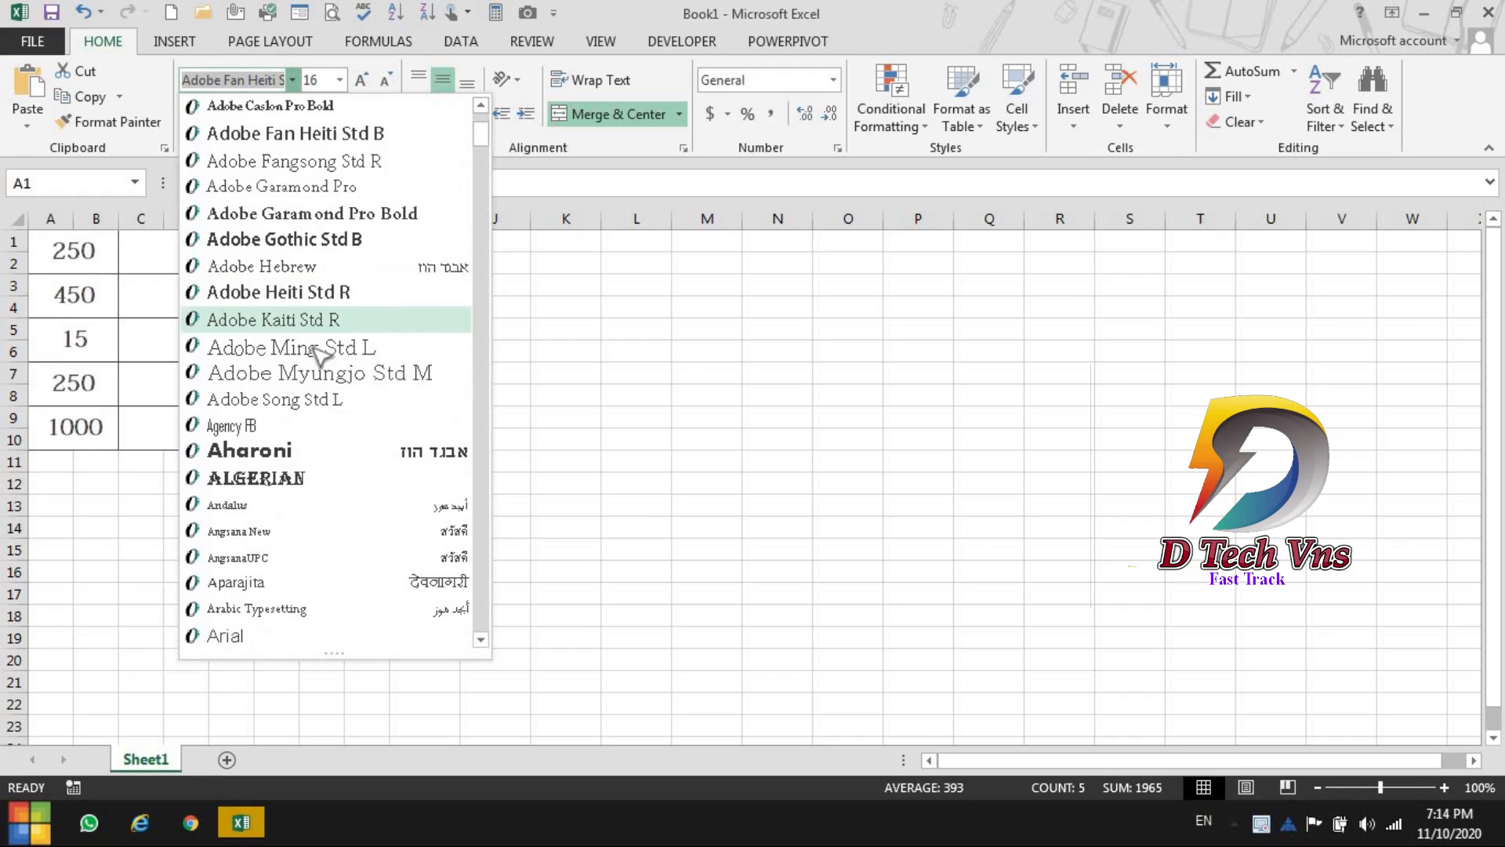
pyautogui.click(326, 245)
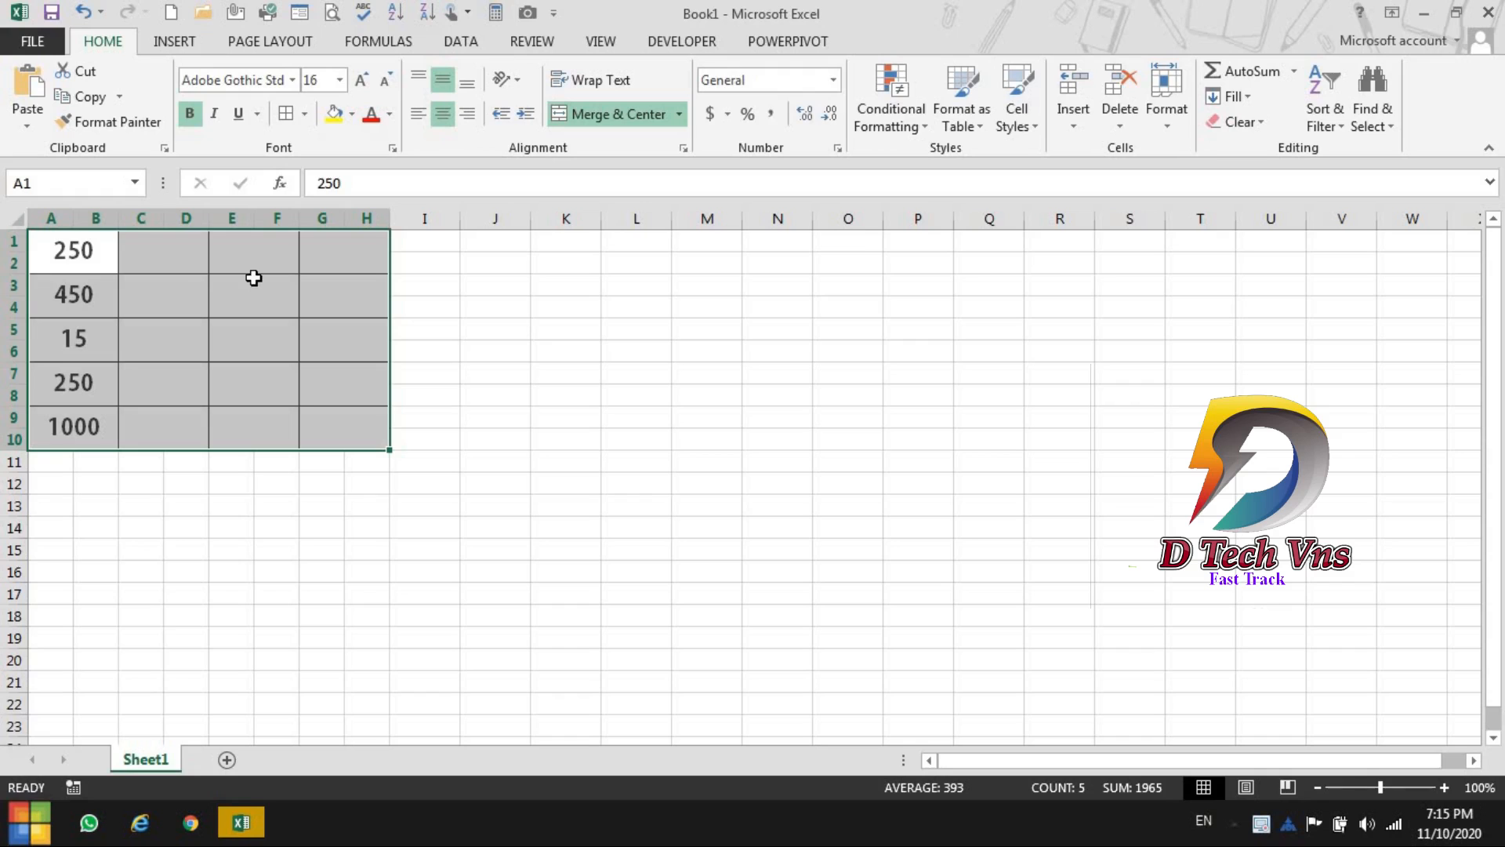
# Insert a blank row above the table as the new row 1
pyautogui.click(4, 241)
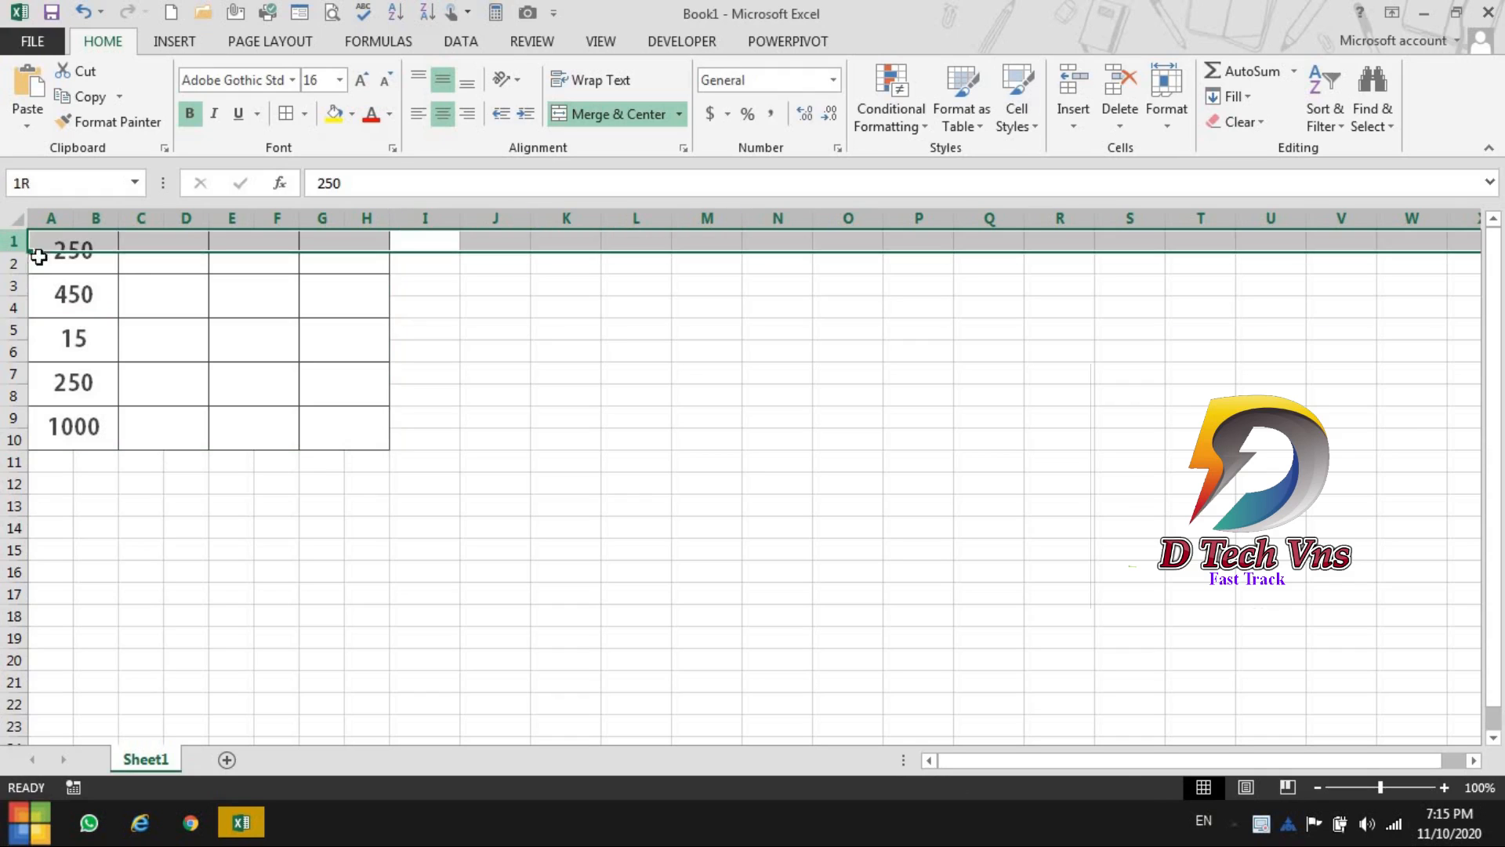
pyautogui.click(318, 336)
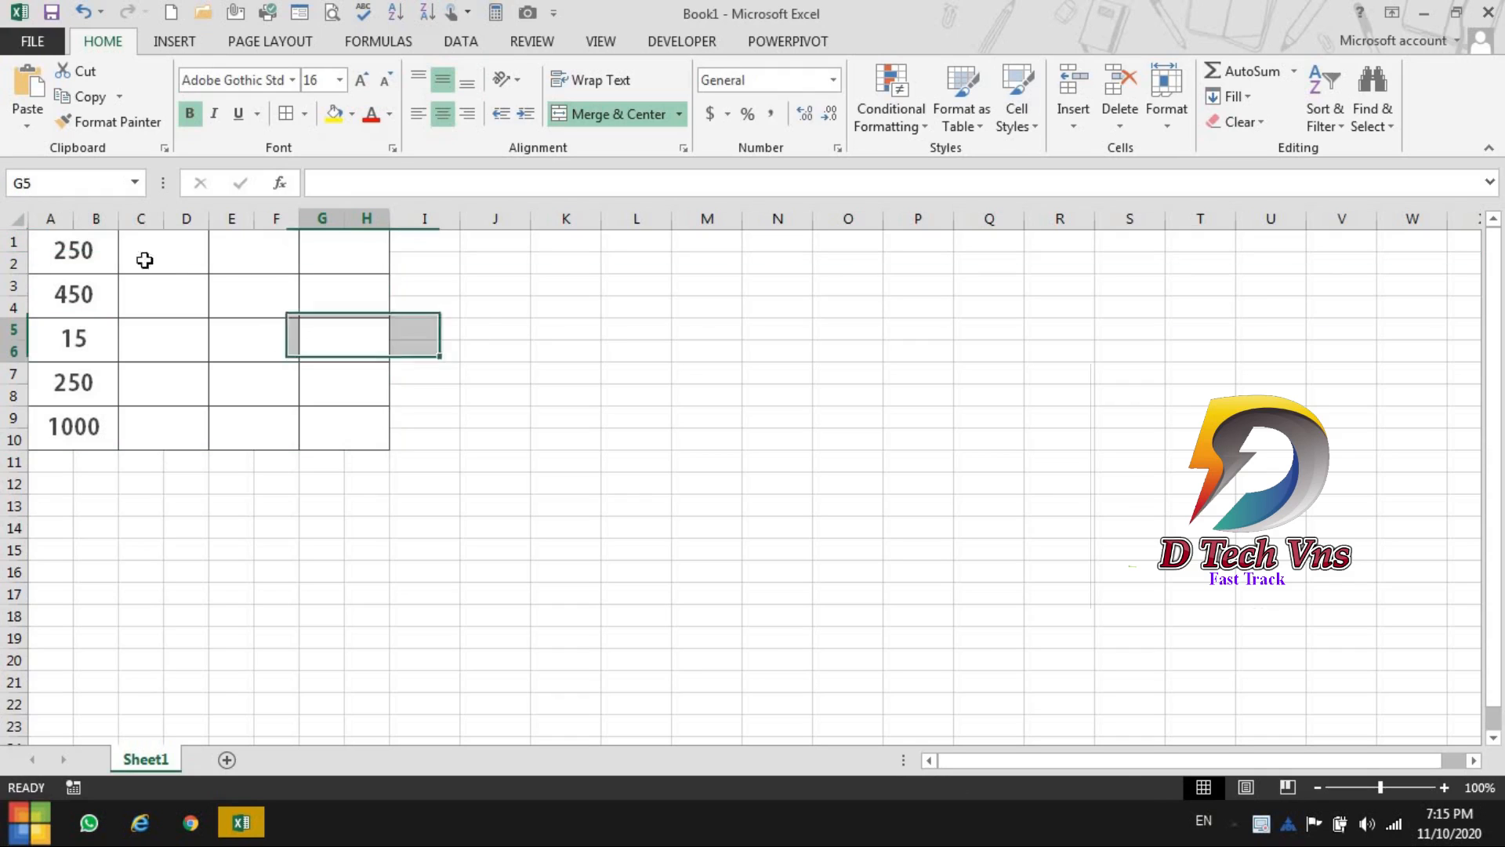
pyautogui.moveTo(74, 249); pyautogui.dragTo(352, 265)
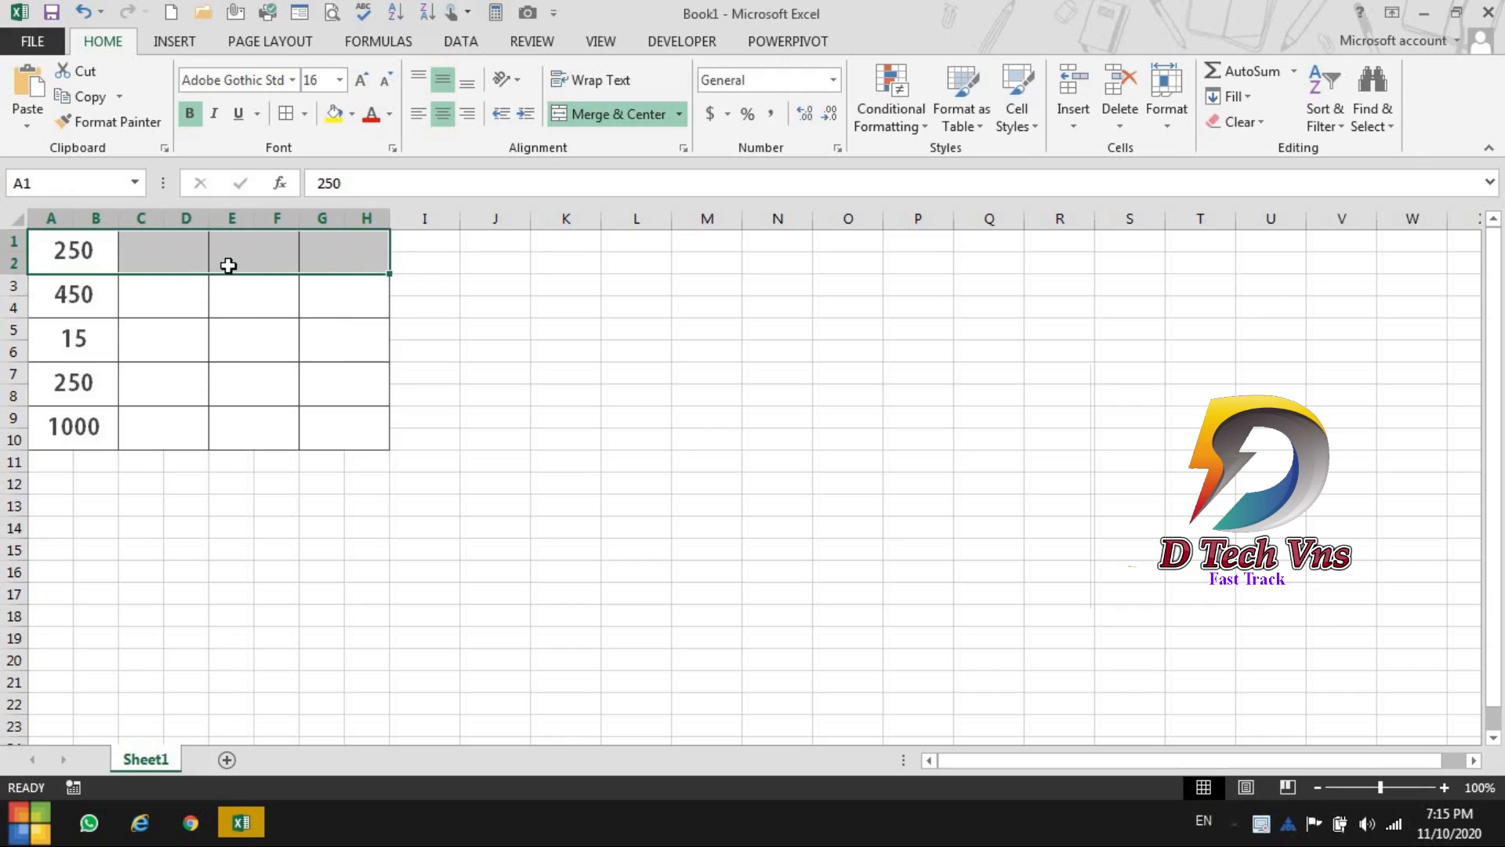
pyautogui.click(3, 241)
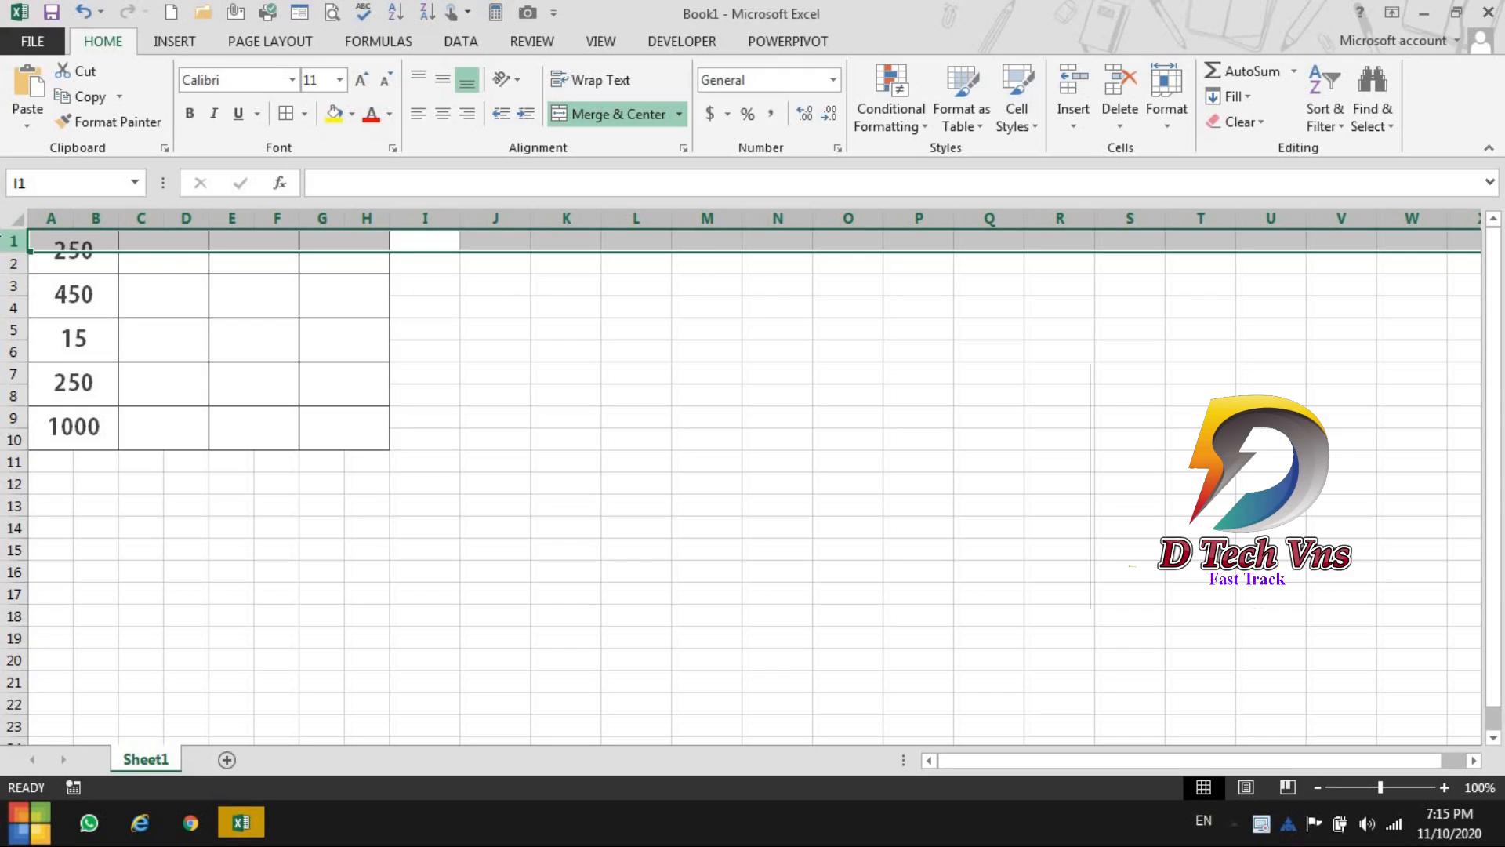
pyautogui.click(5, 242)
pyautogui.rightClick(15, 248)
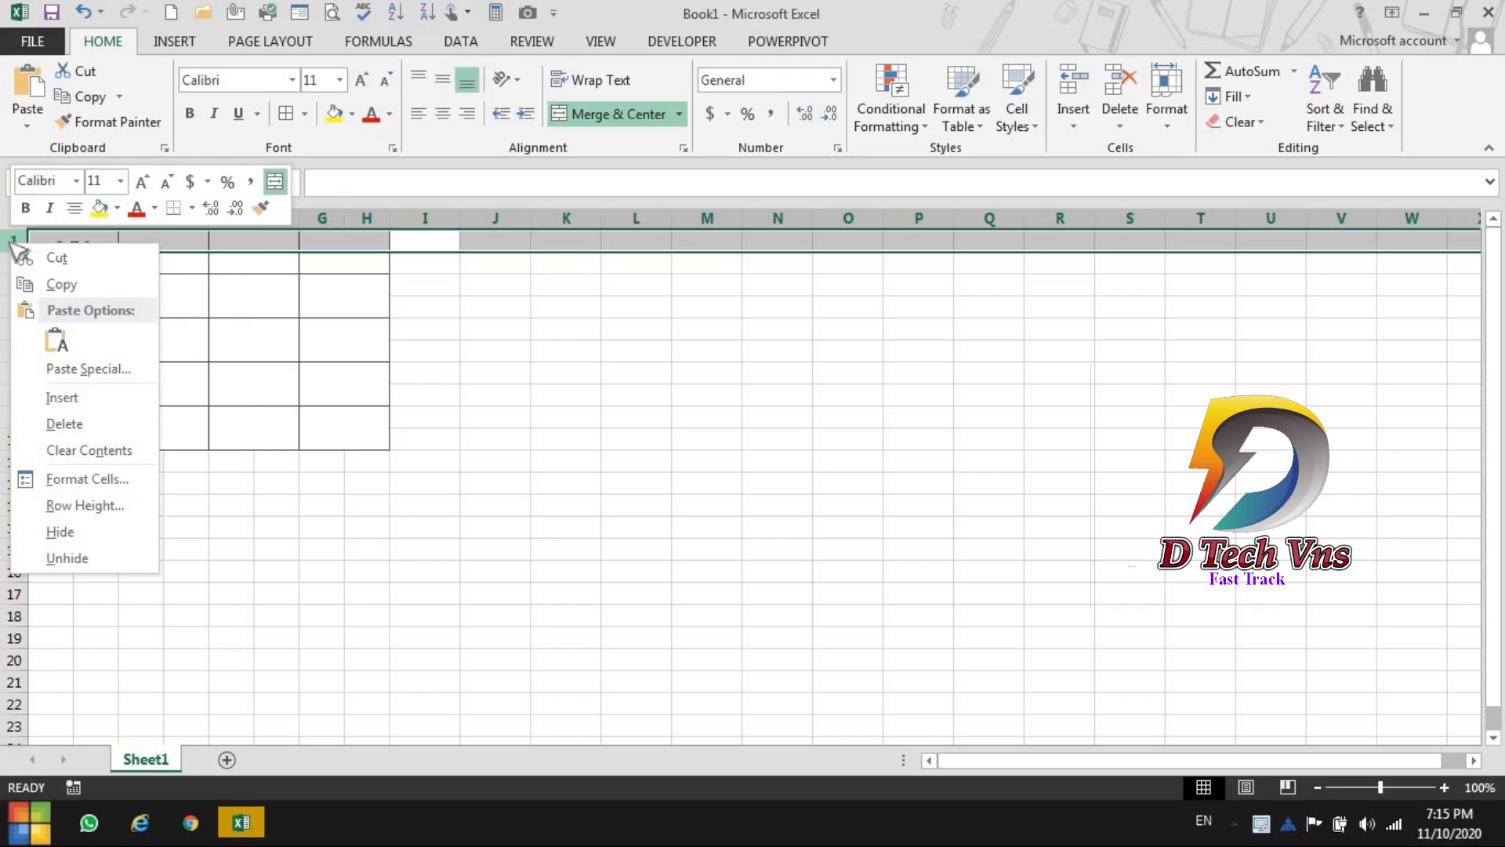
pyautogui.click(91, 392)
pyautogui.click(130, 270)
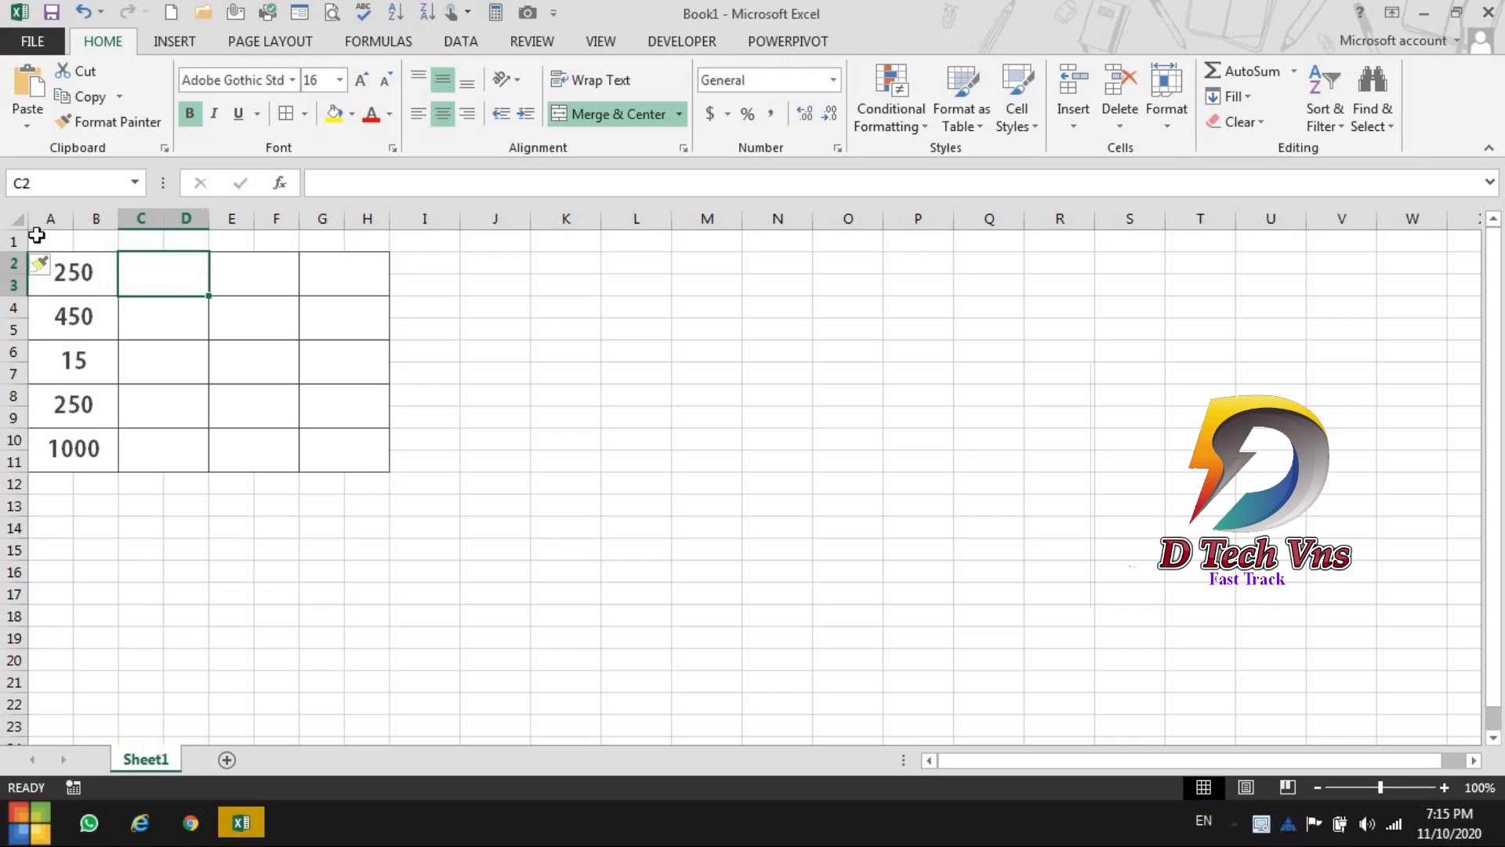
# Increase the height of row 1 and merge and center A1:H1 into a bordered title cell
pyautogui.moveTo(12, 252); pyautogui.dragTo(376, 251)
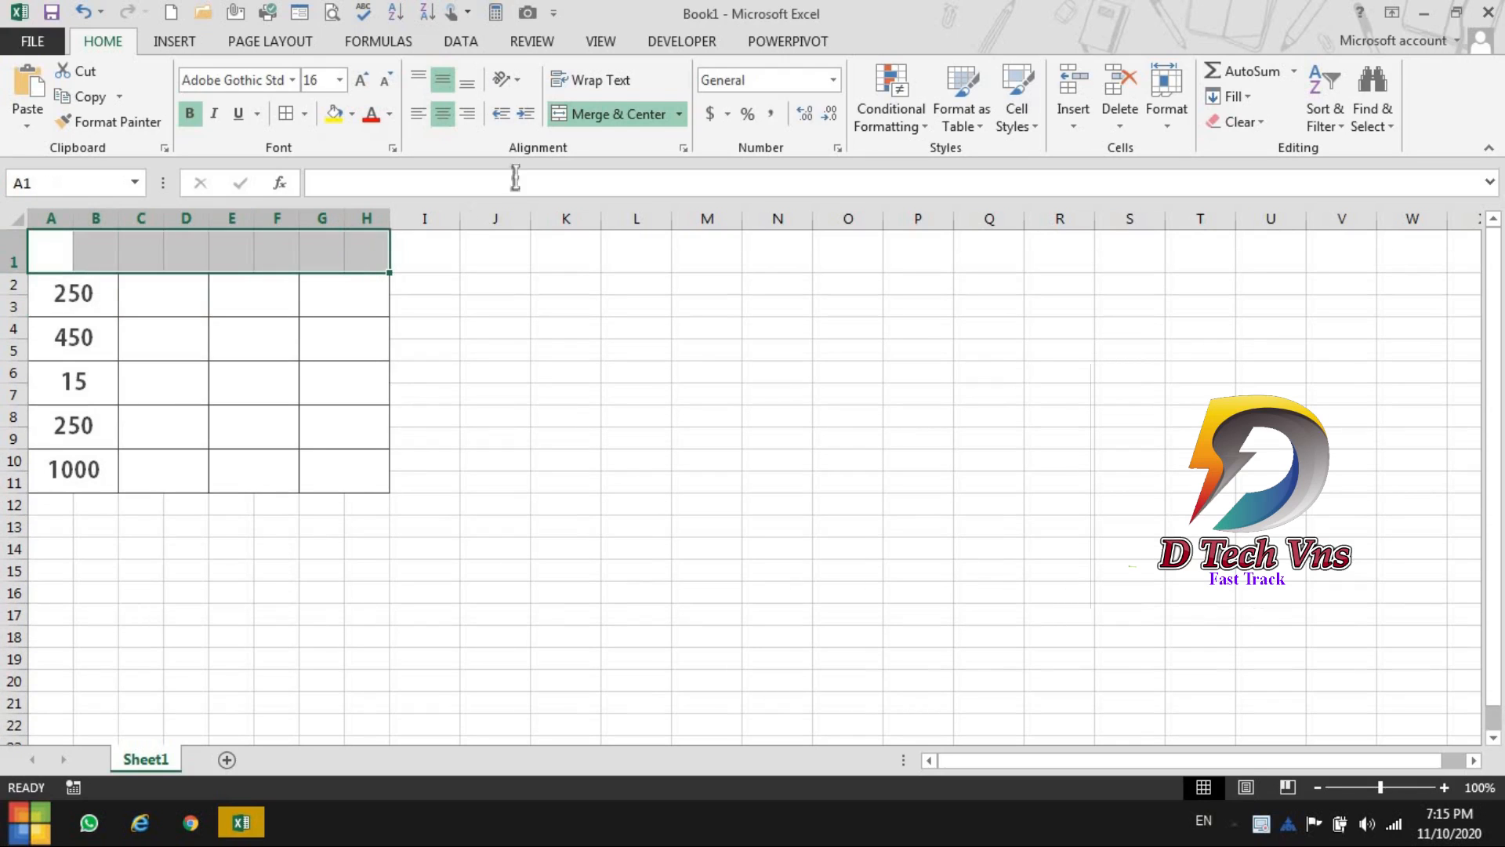
pyautogui.click(580, 115)
pyautogui.click(284, 115)
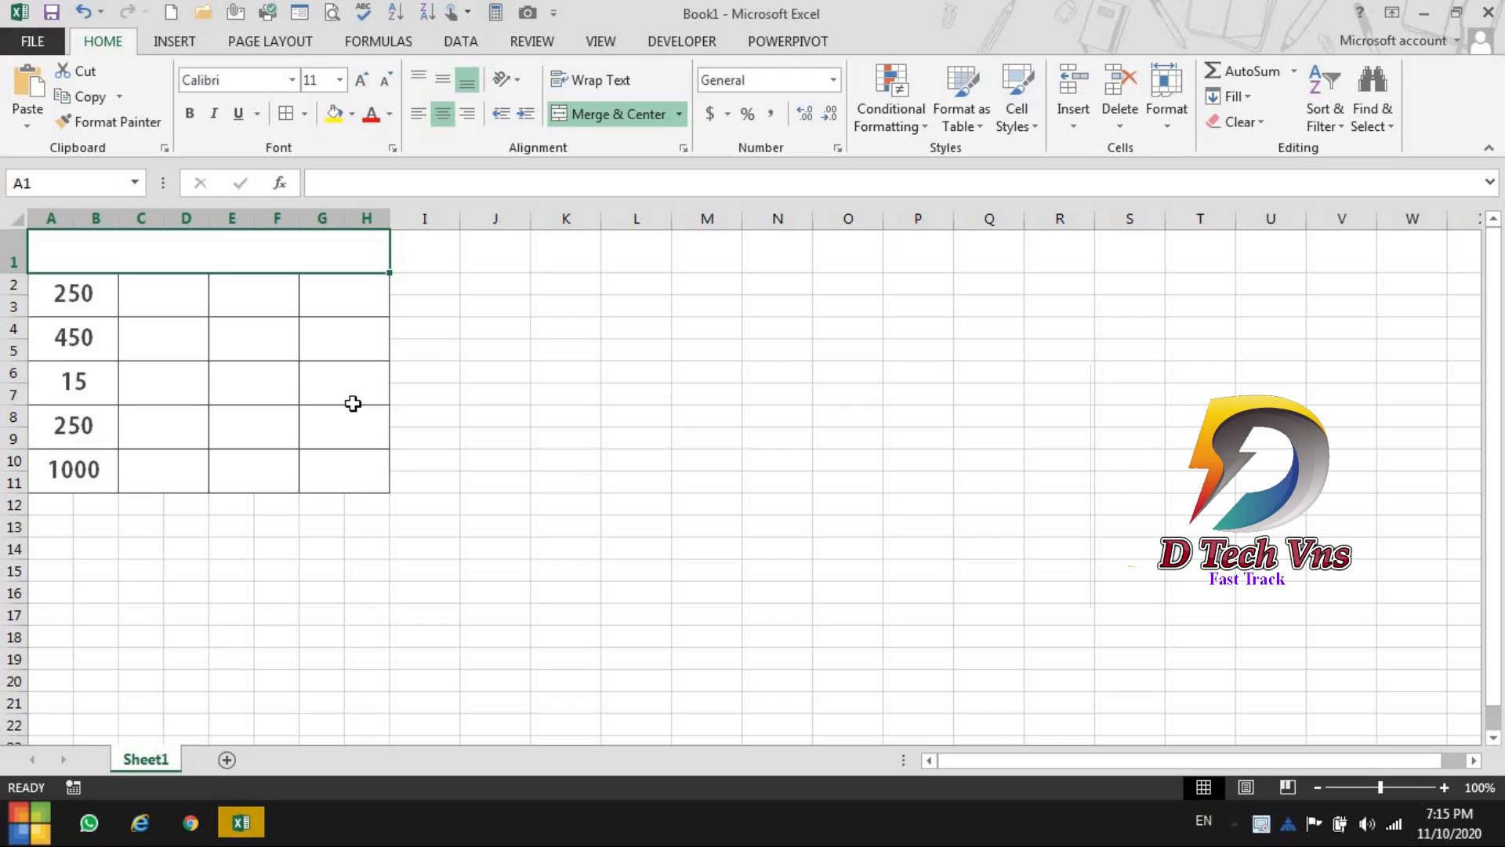
# Enter the title "Basic Calu" in the merged cell A1
pyautogui.write('Baico')
pyautogui.press('BackSpace')
pyautogui.press('BackSpace')
pyautogui.press('BackSpace')
pyautogui.press('BackSpace')
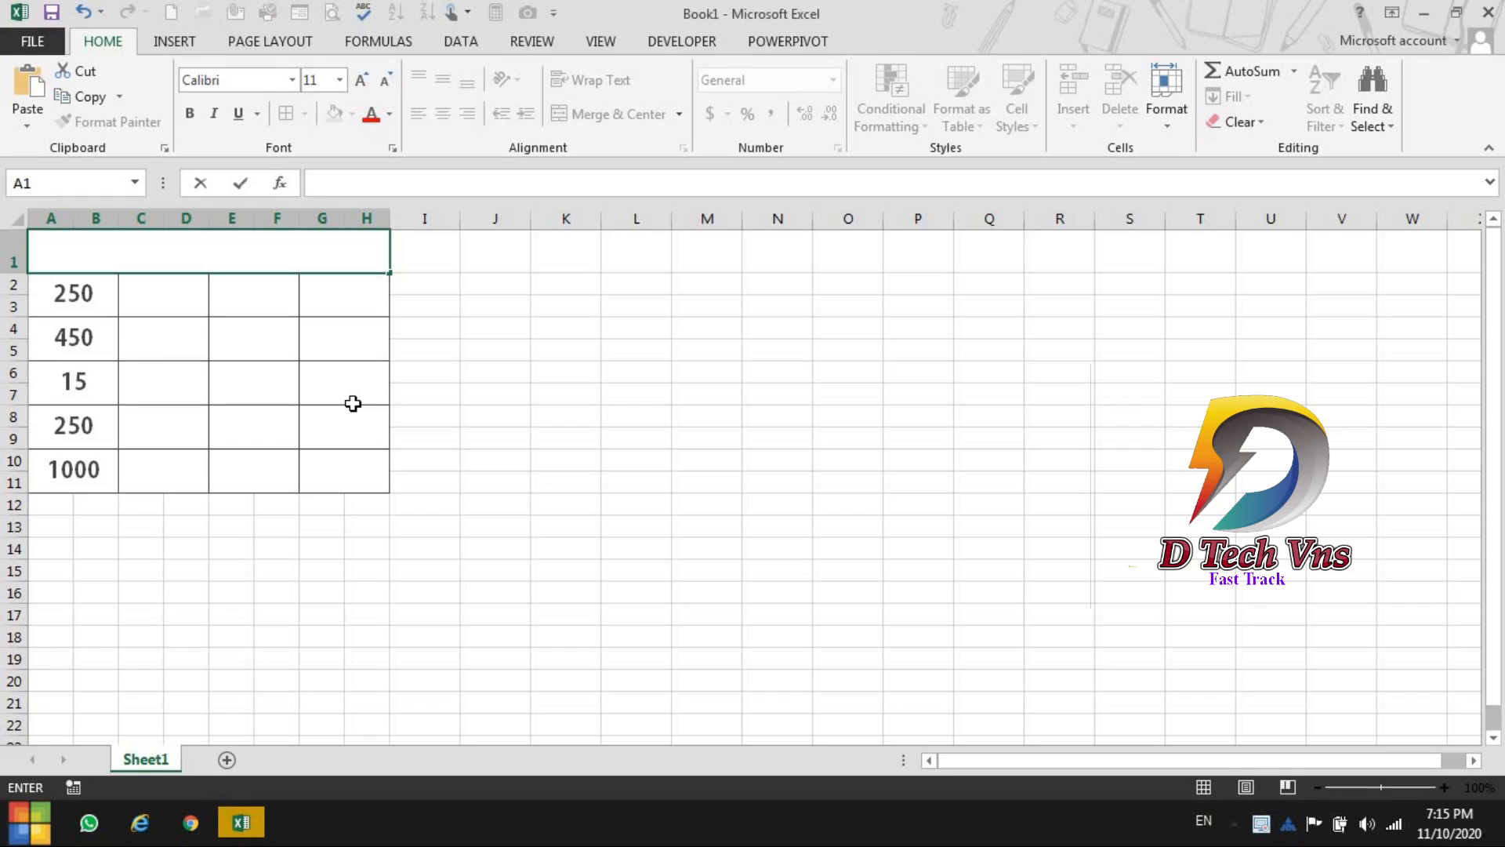
pyautogui.write('asic Calu')
pyautogui.click(258, 377)
# Middle-align the title in A1 vertically and enlarge its text to size 22
pyautogui.click(285, 268)
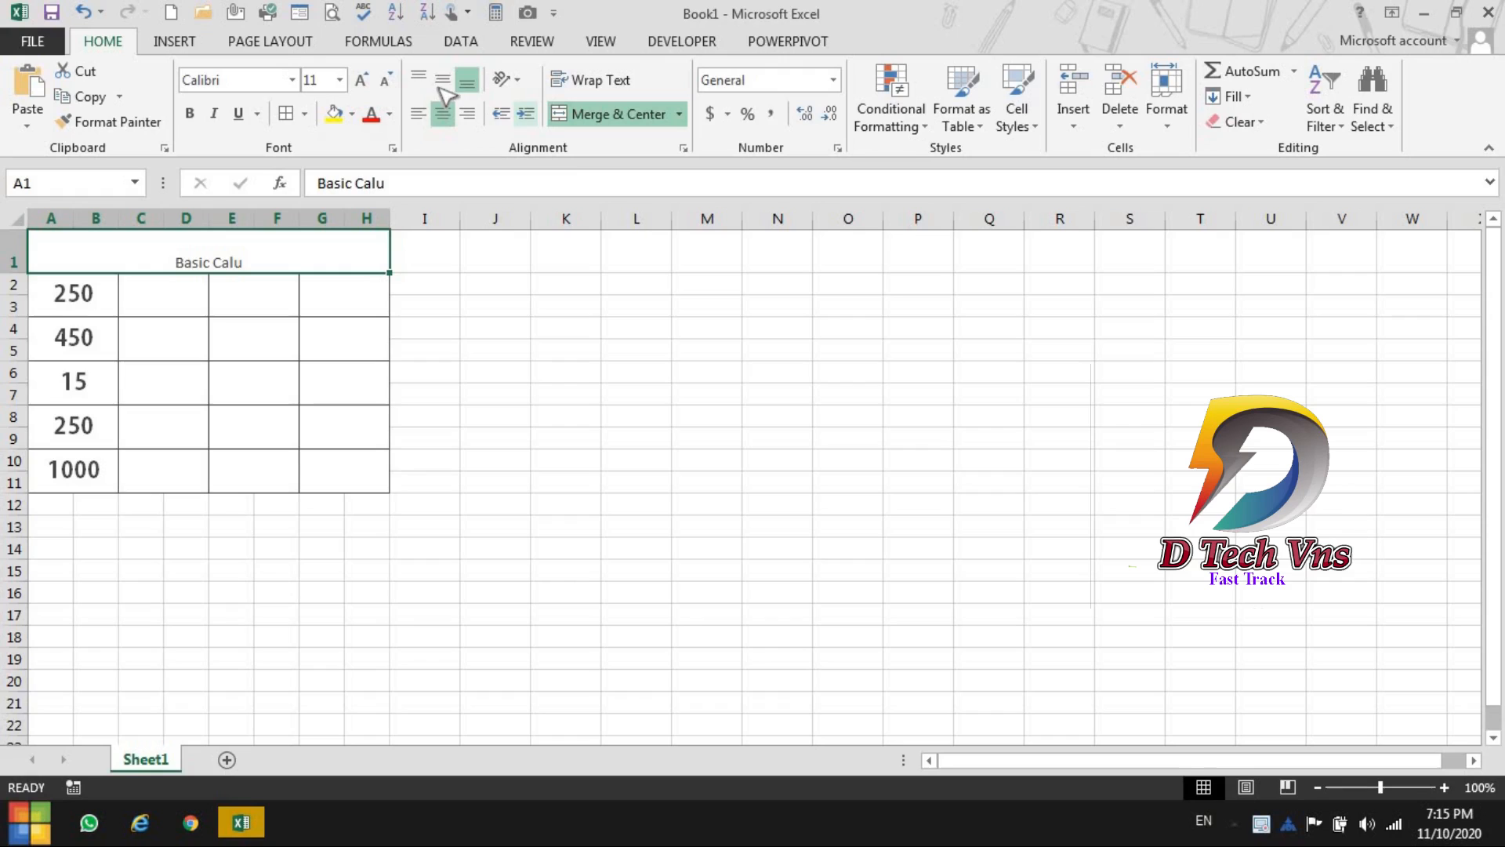
pyautogui.click(441, 82)
pyautogui.click(366, 79)
pyautogui.click(365, 78)
pyautogui.click(366, 78)
pyautogui.click(365, 79)
pyautogui.click(366, 79)
pyautogui.click(365, 79)
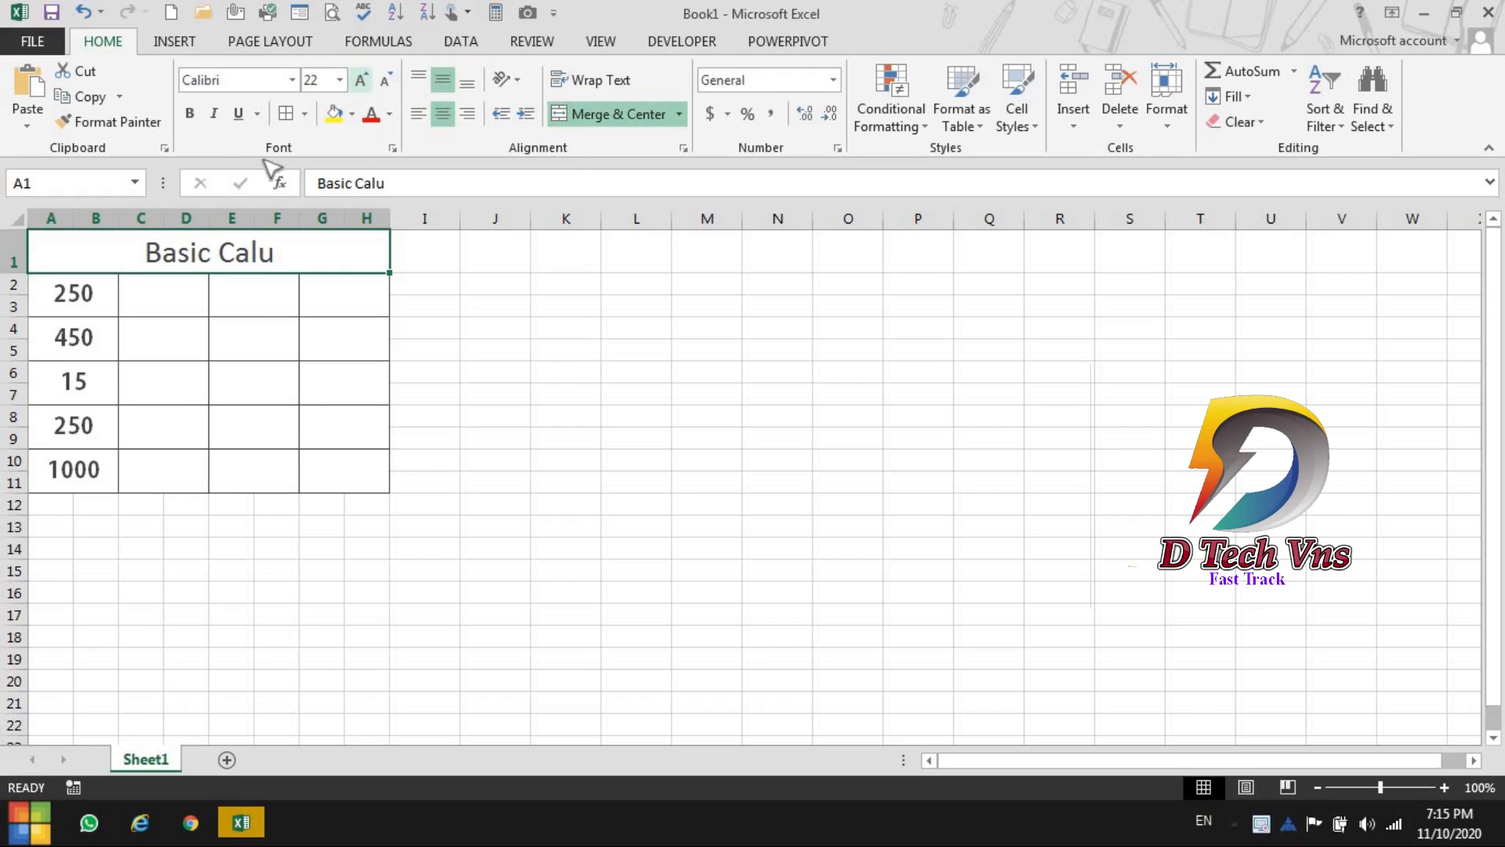
# Give the title cell a dark blue fill and white text
pyautogui.click(352, 114)
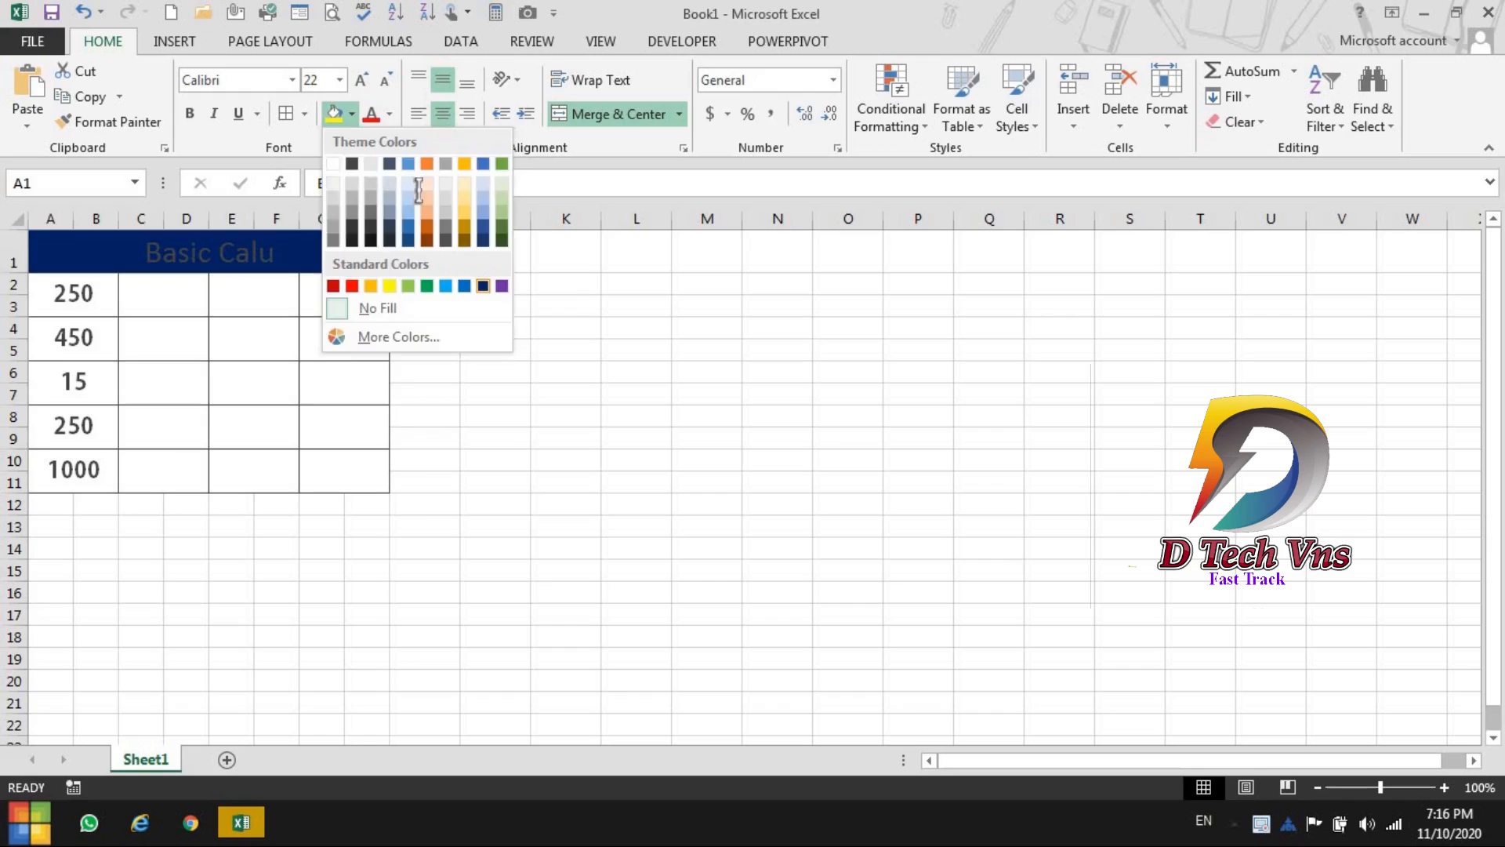
pyautogui.click(483, 285)
pyautogui.click(388, 115)
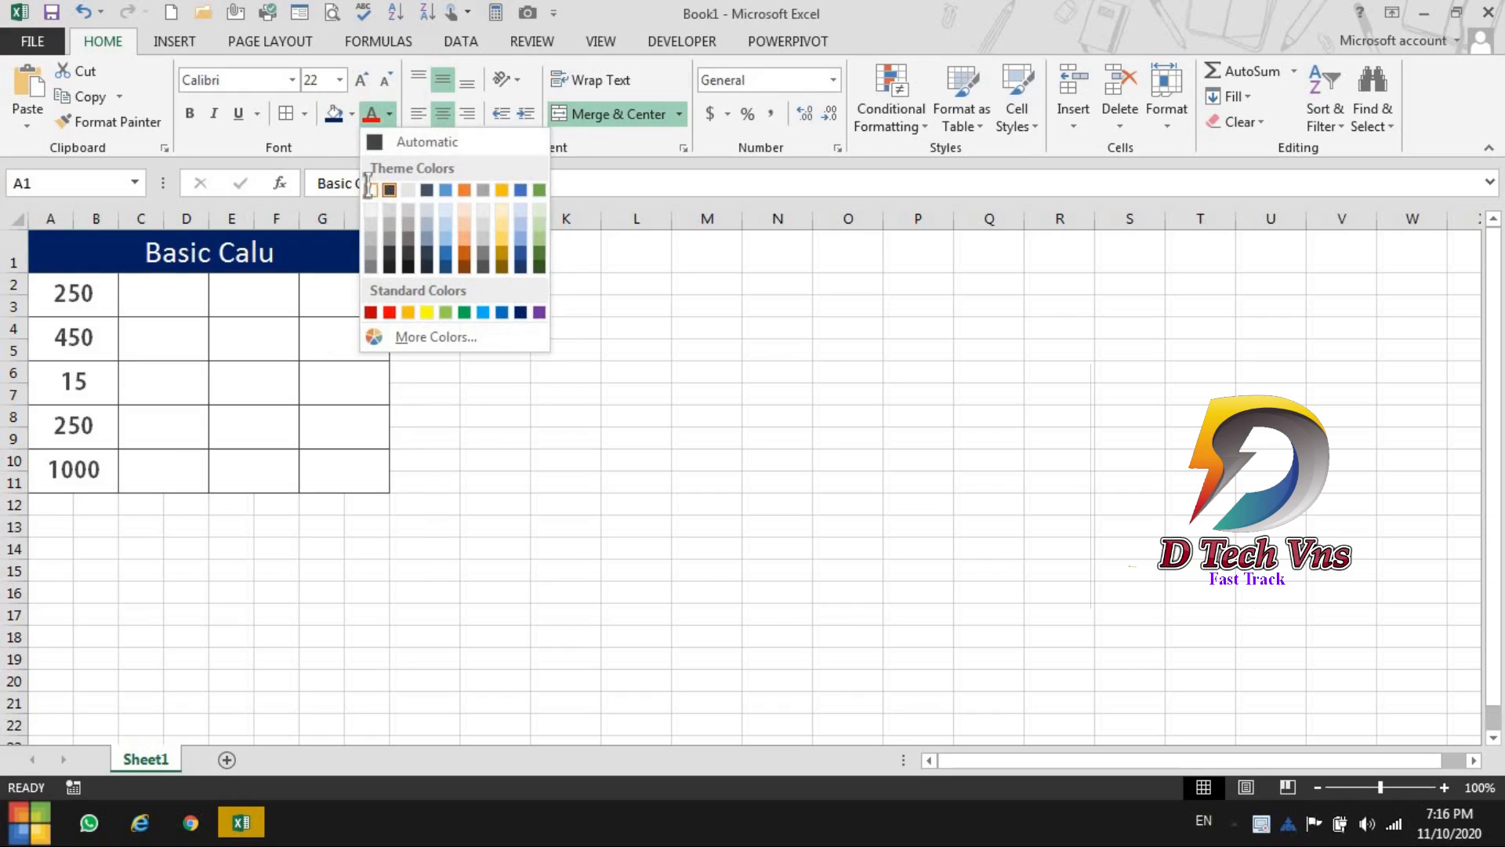
pyautogui.click(369, 189)
# Enter the operators +, - and * down the second column of merged blocks, starting at C2
pyautogui.click(168, 301)
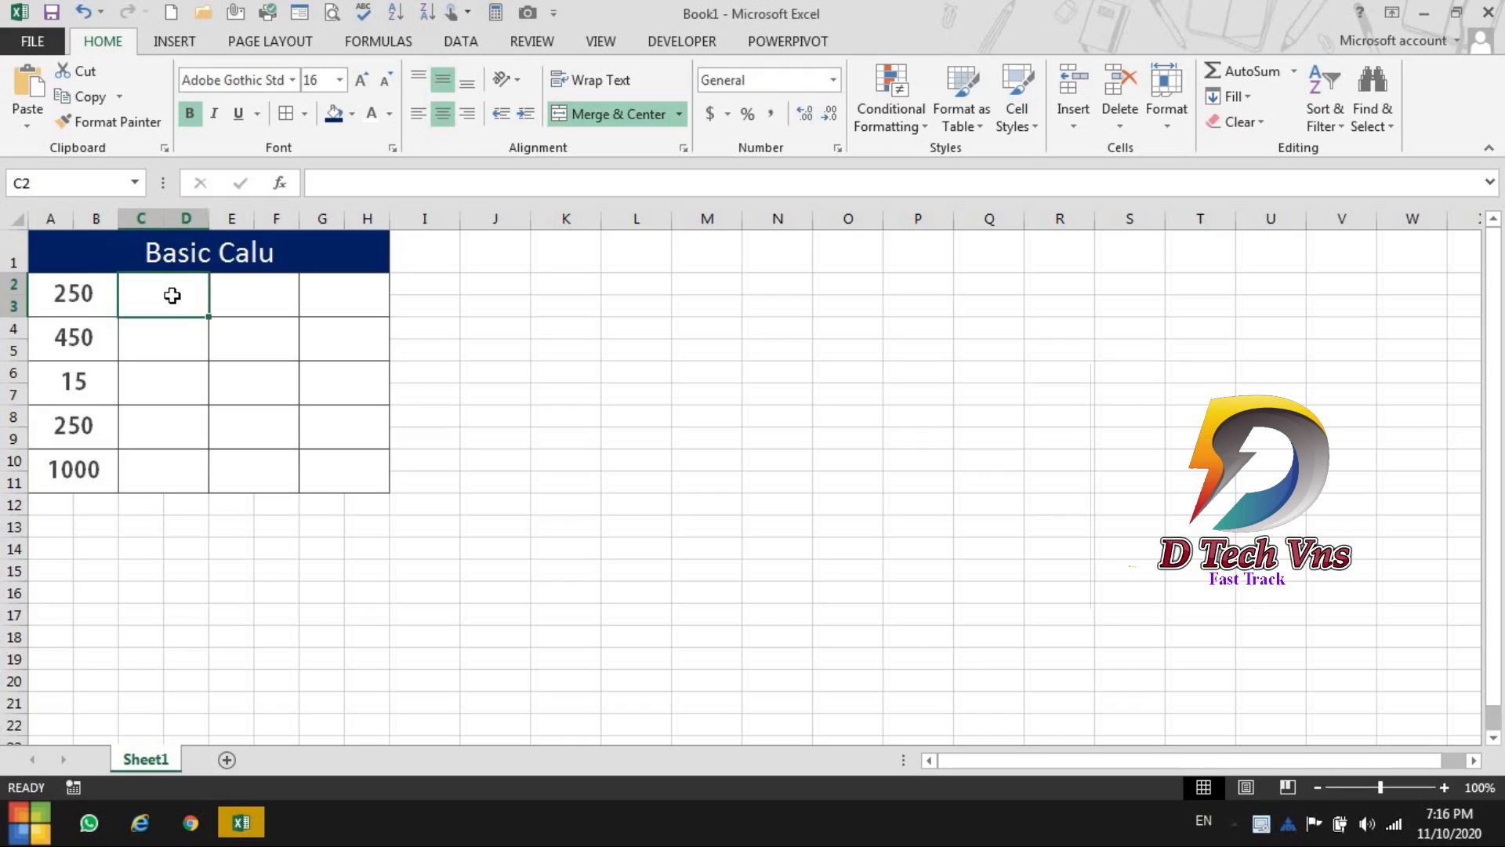
pyautogui.write('+')
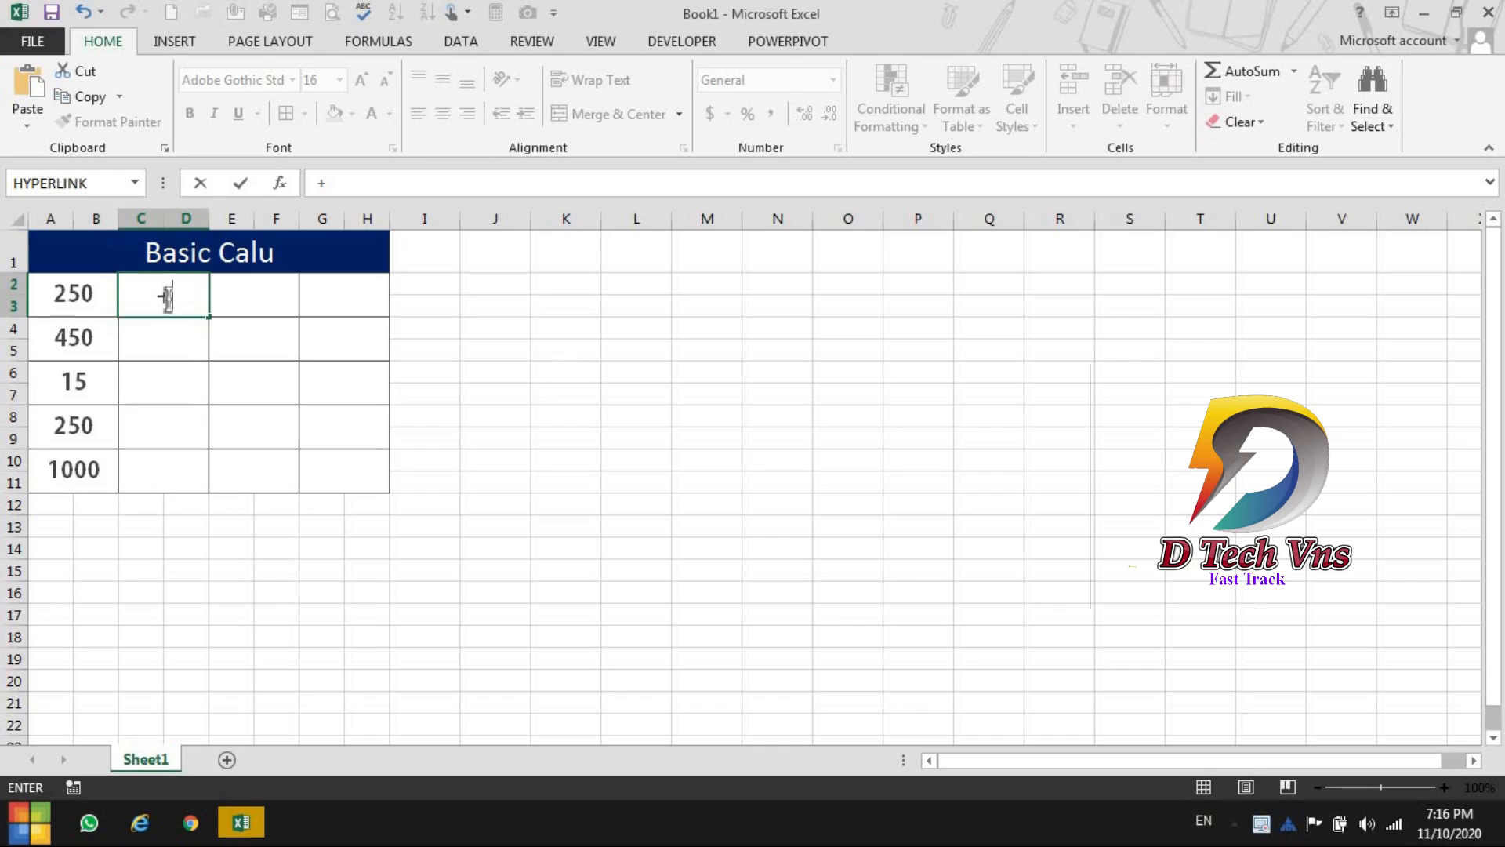
pyautogui.press('Escape')
pyautogui.press('Down')
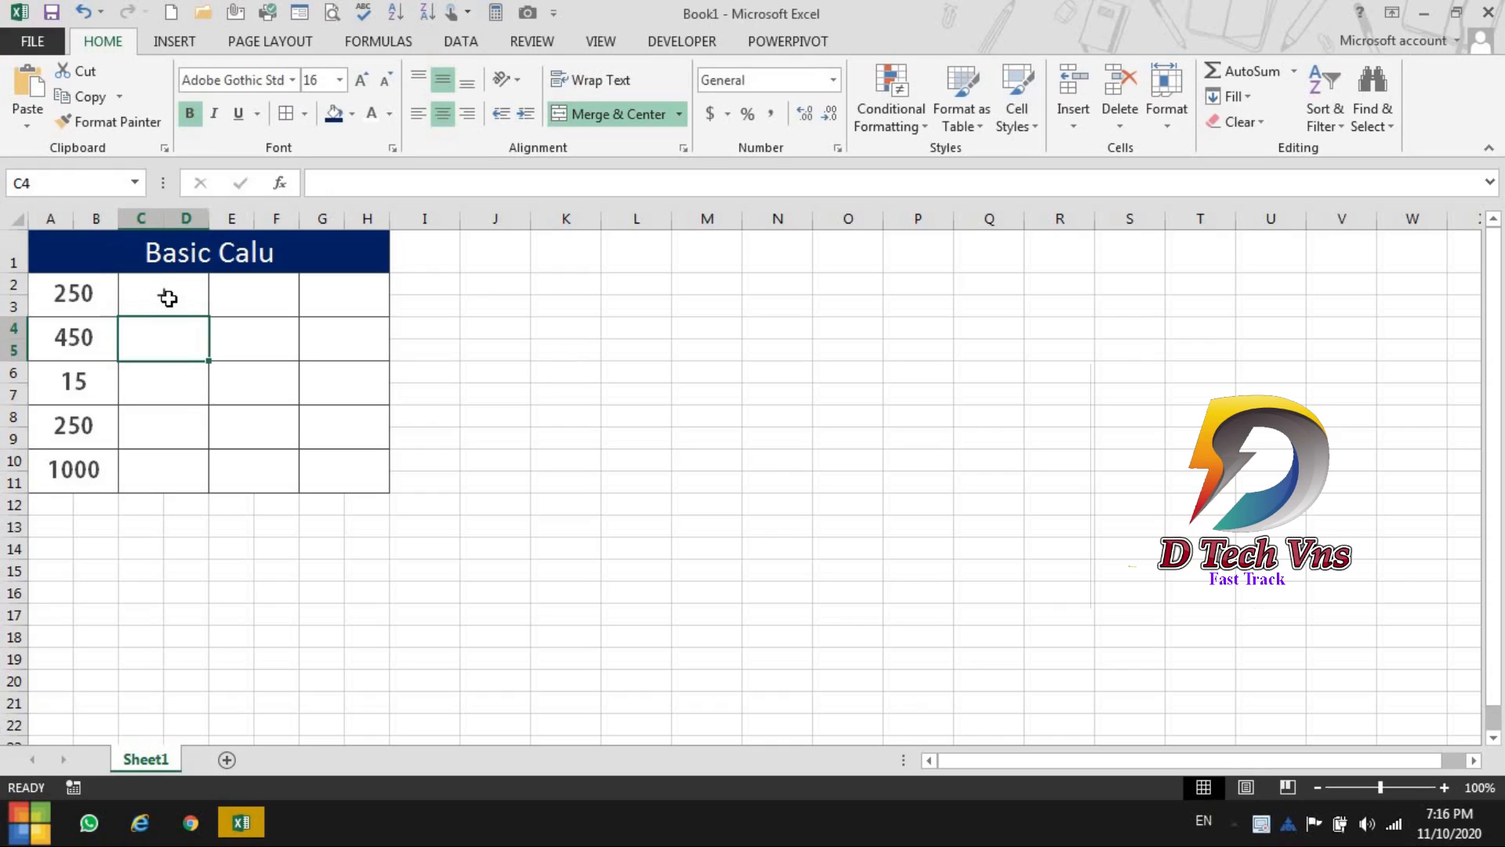
pyautogui.write('-')
pyautogui.press('Return')
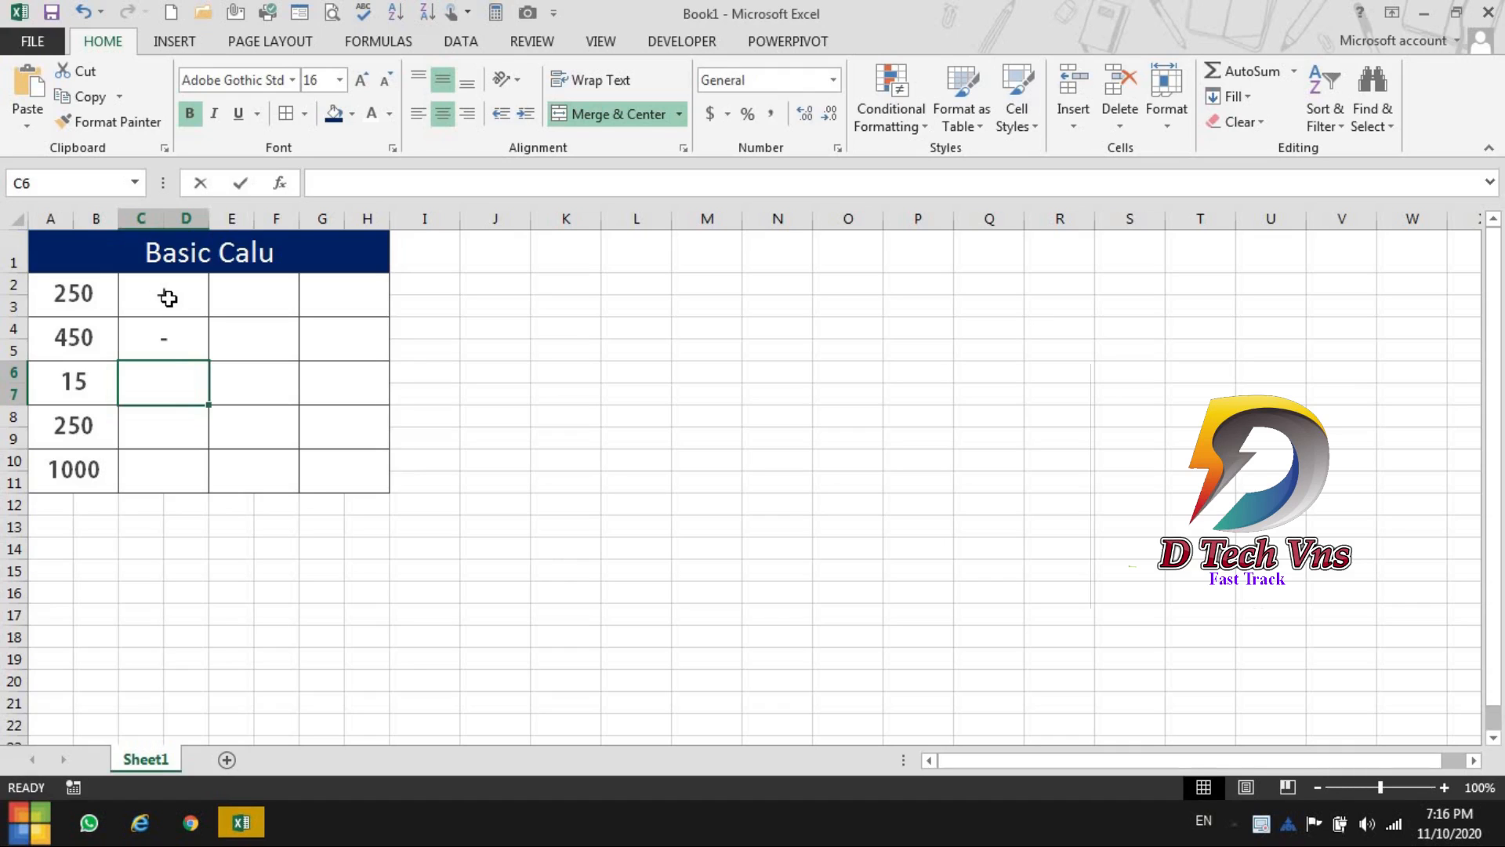
pyautogui.write('*')
pyautogui.press('Return')
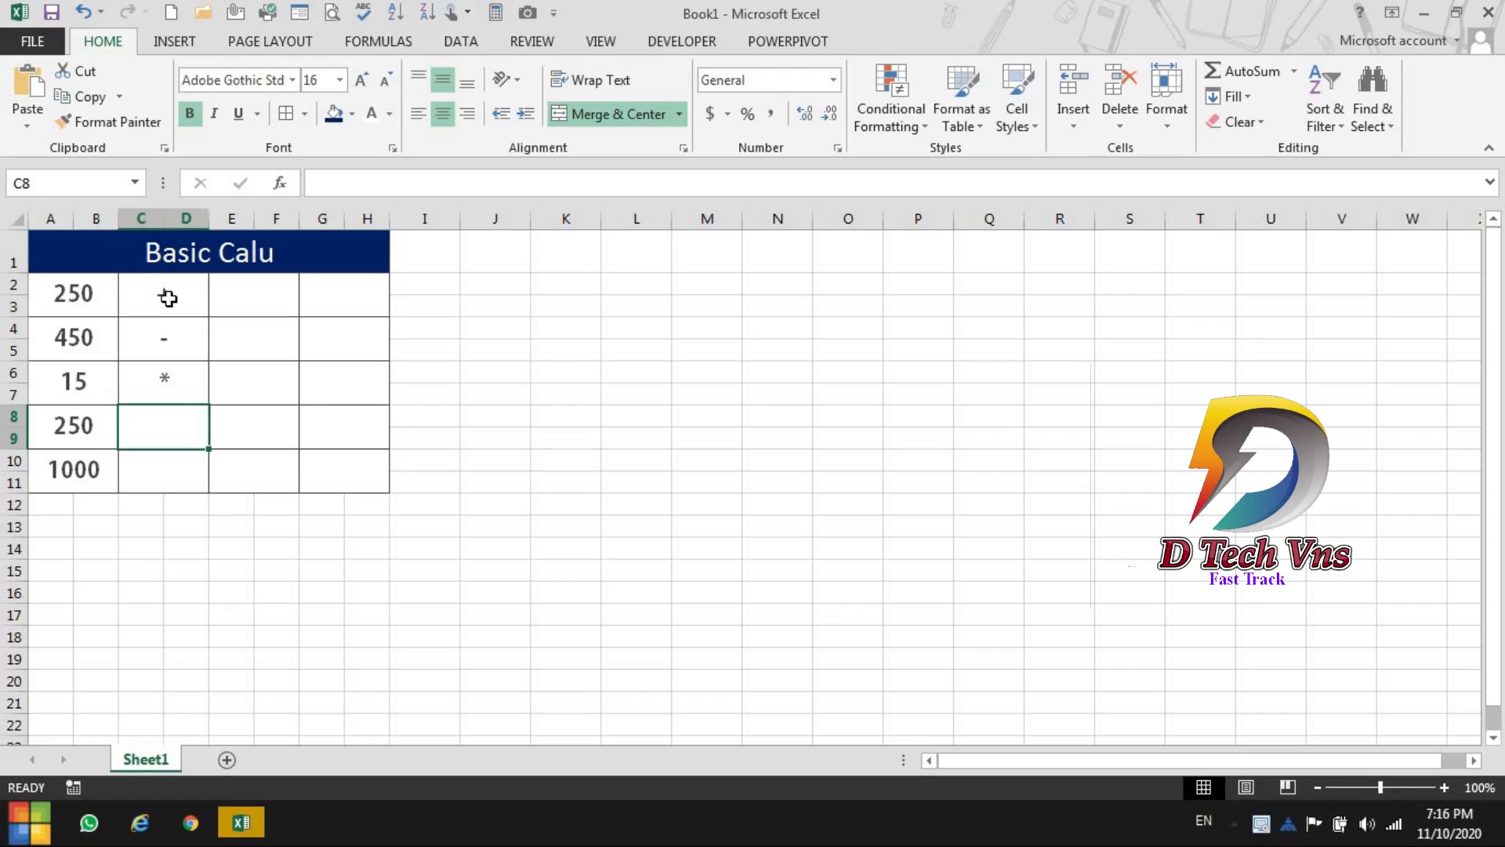
# Enter the operator / in C8 and % in C10
pyautogui.press('alt')
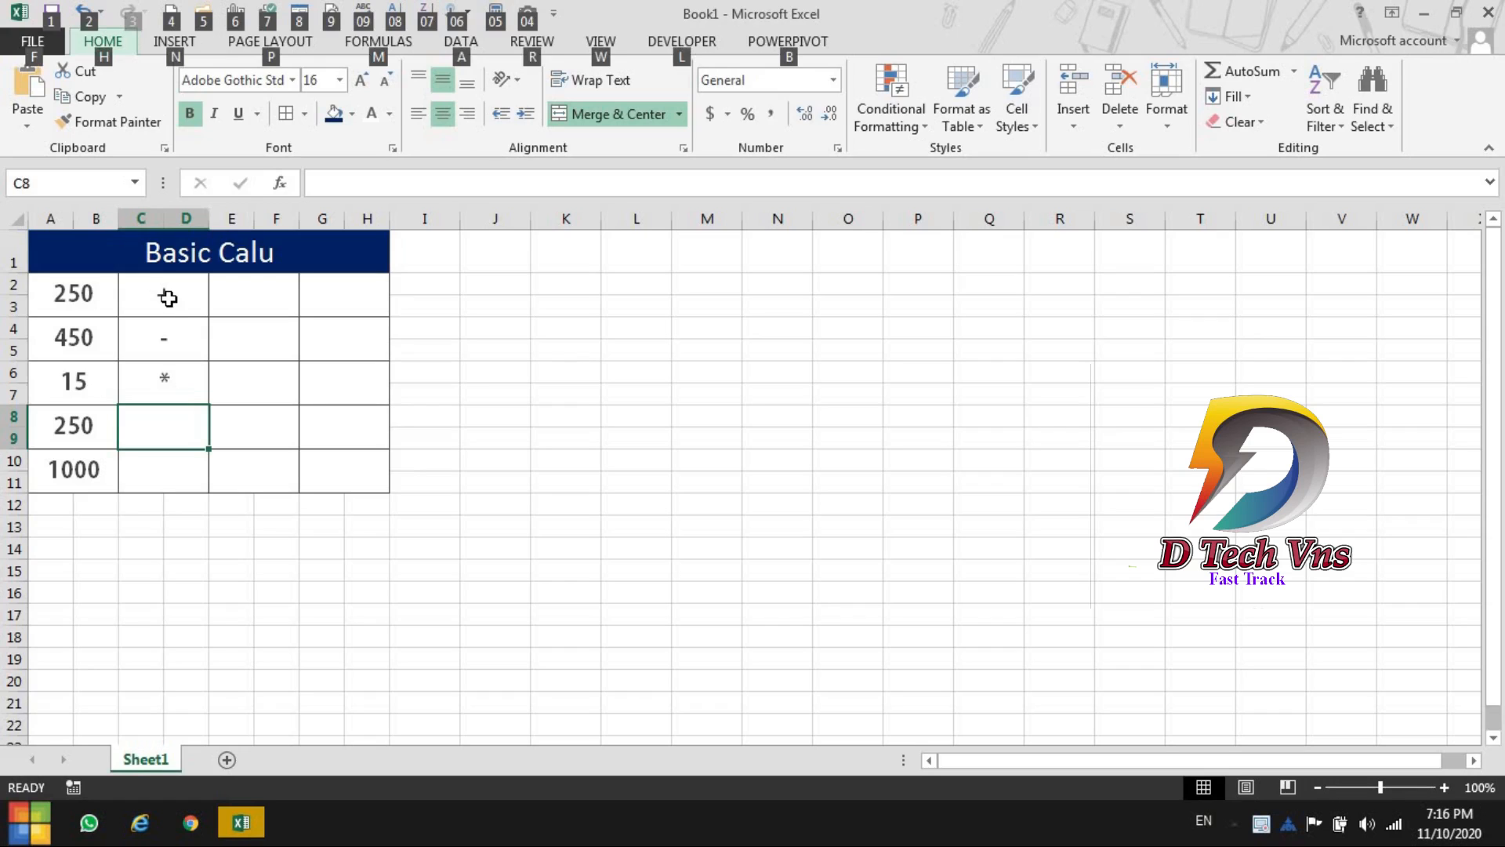
pyautogui.click(172, 416)
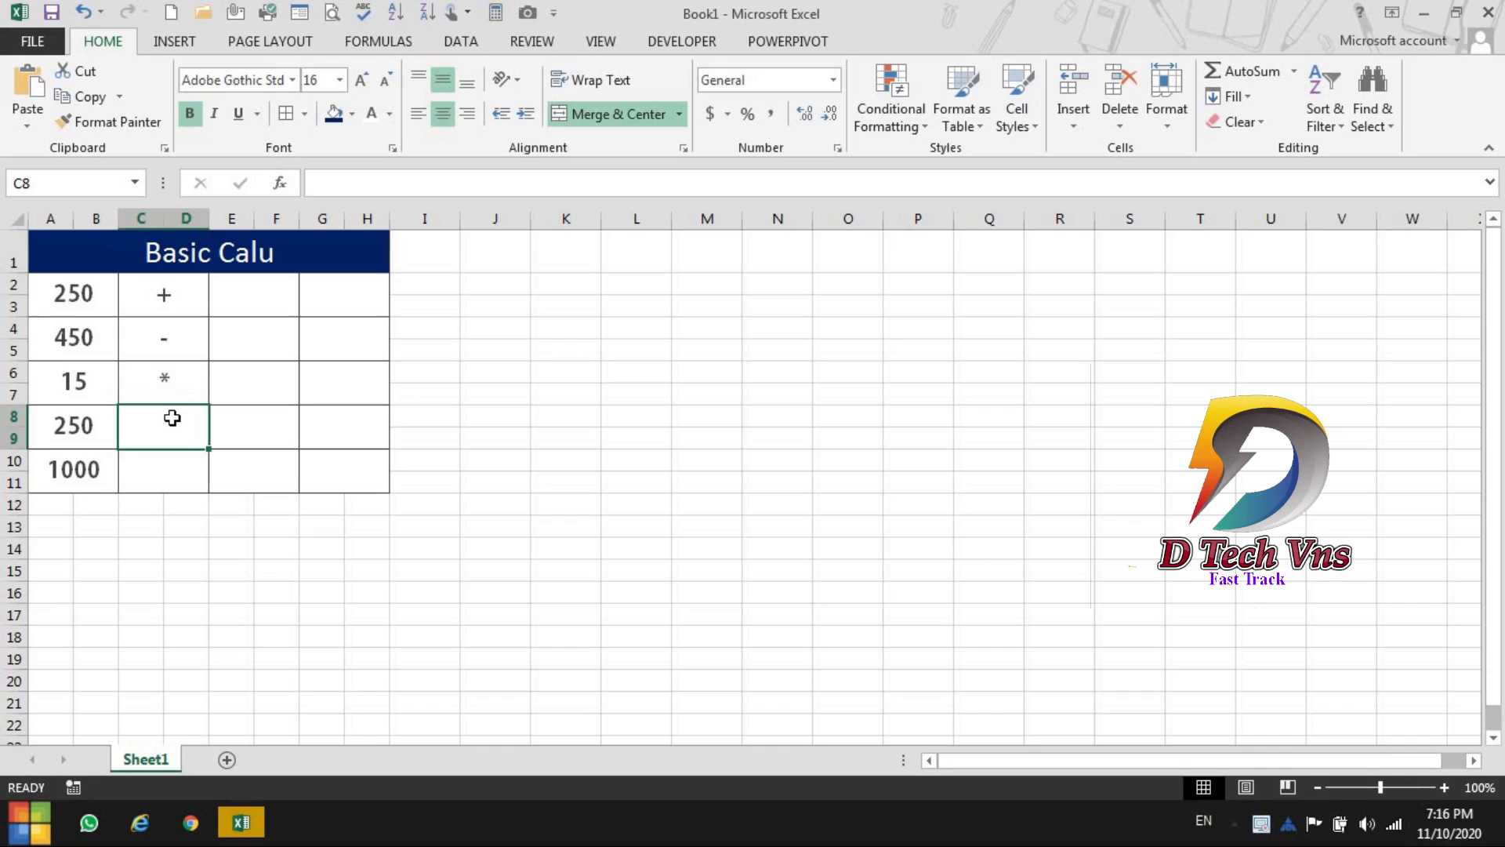
pyautogui.click(252, 416)
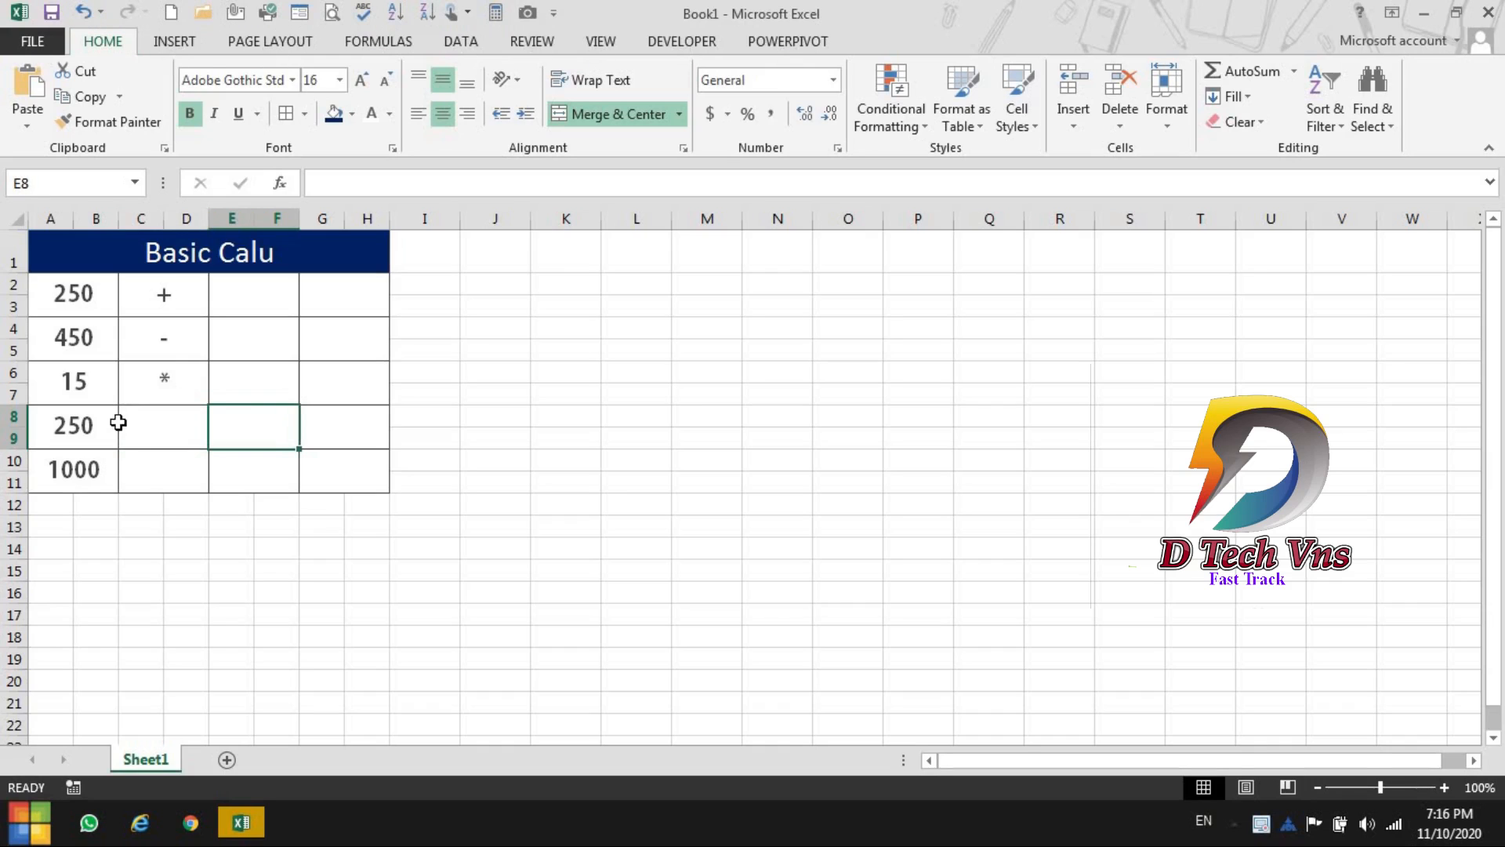
pyautogui.click(146, 423)
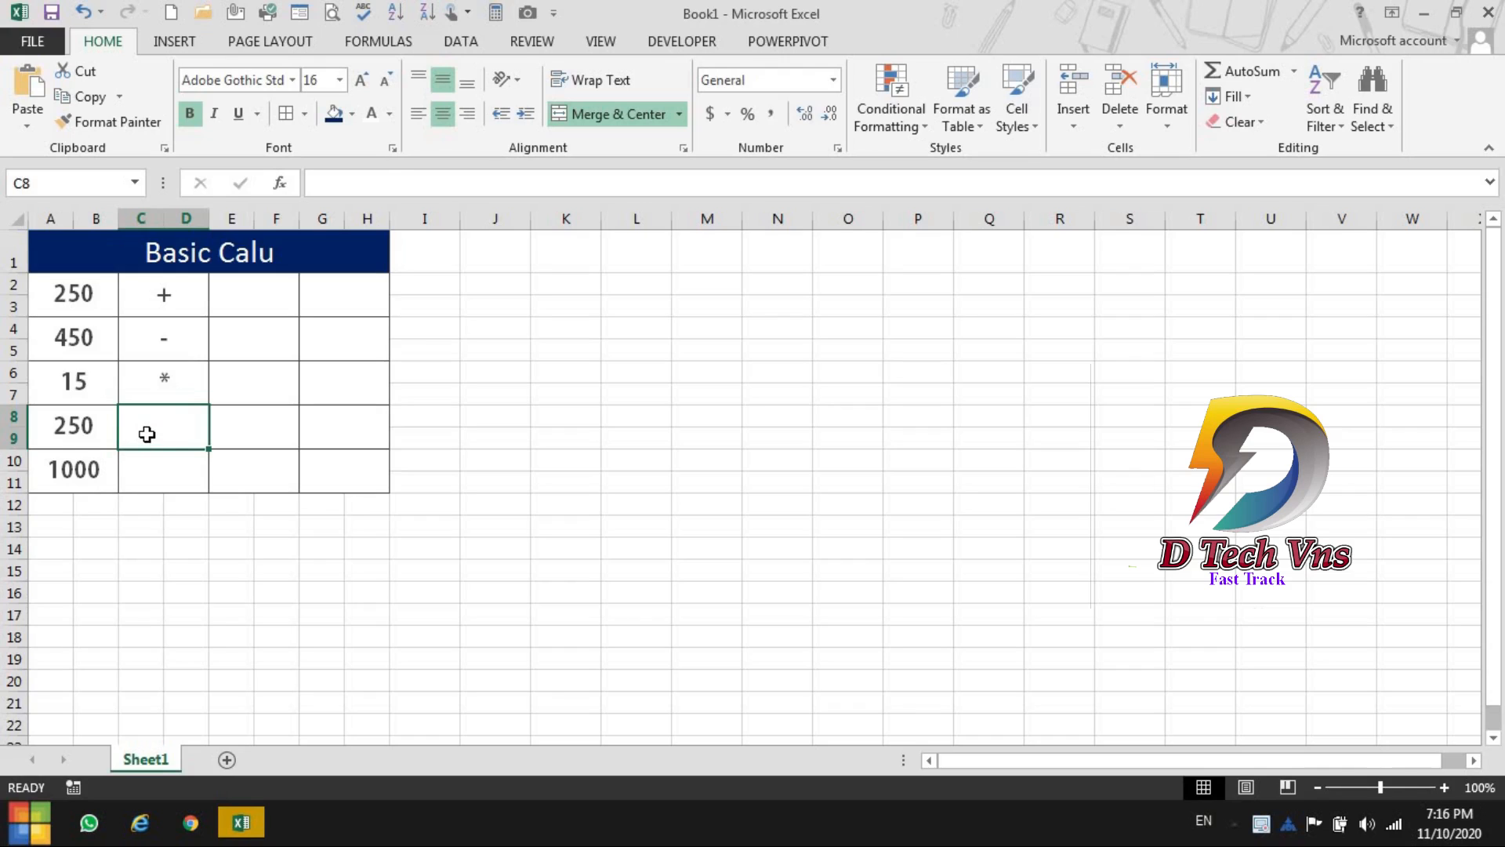
pyautogui.click(372, 179)
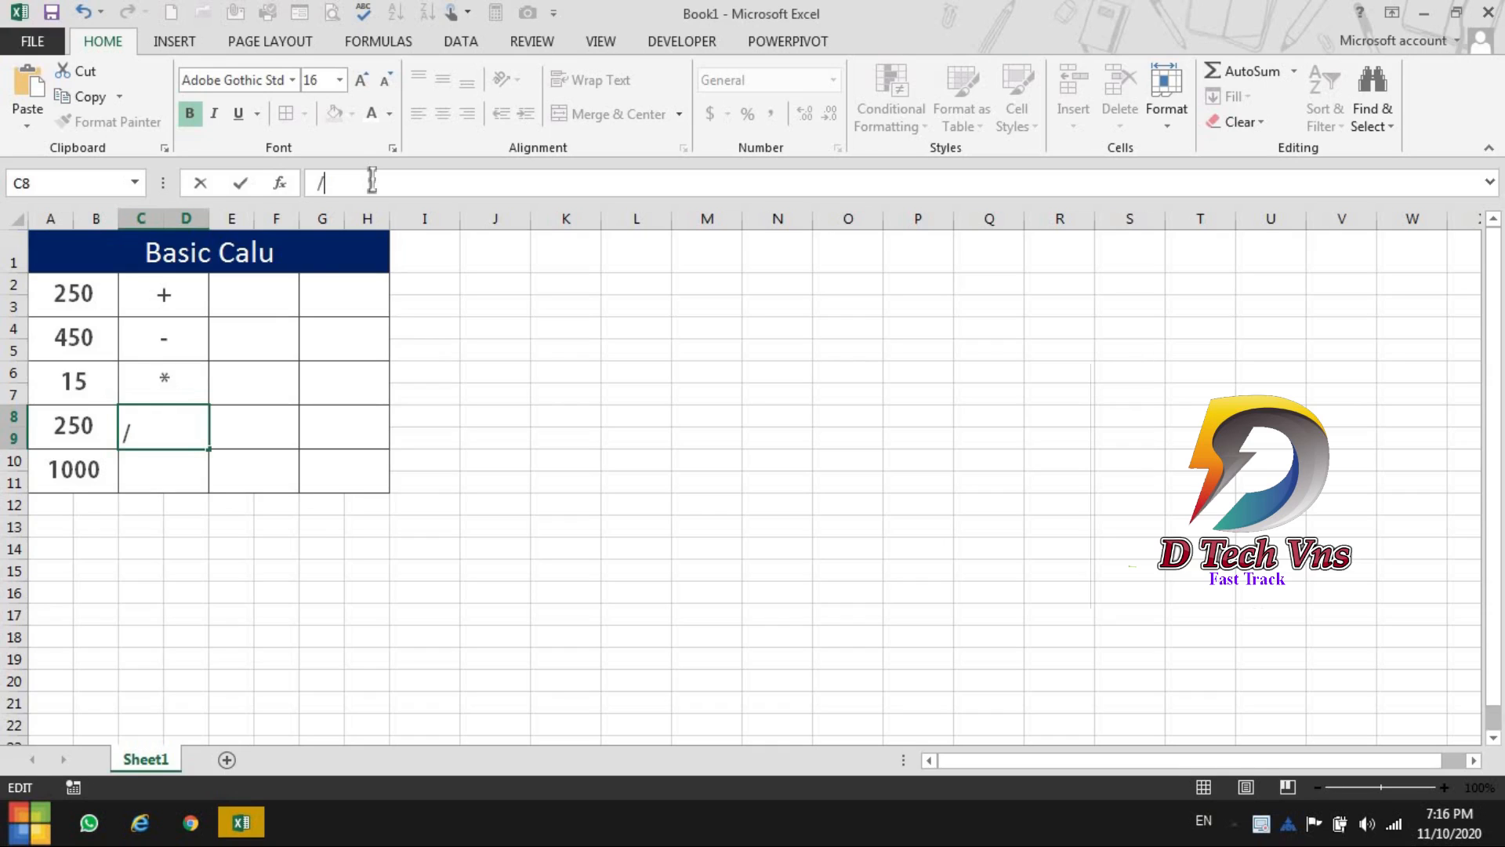
pyautogui.click(167, 468)
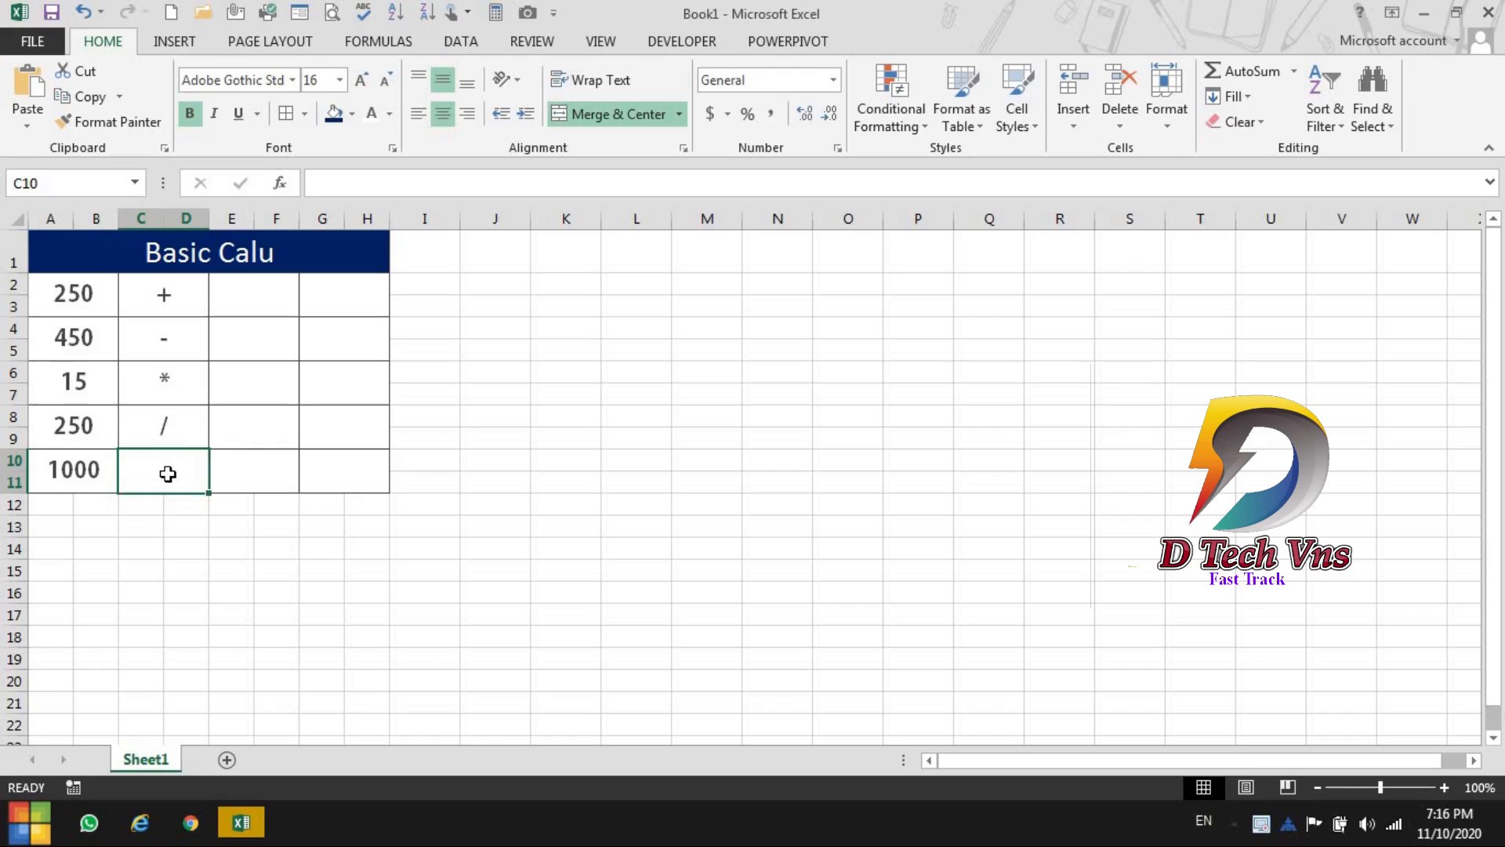
pyautogui.write('%')
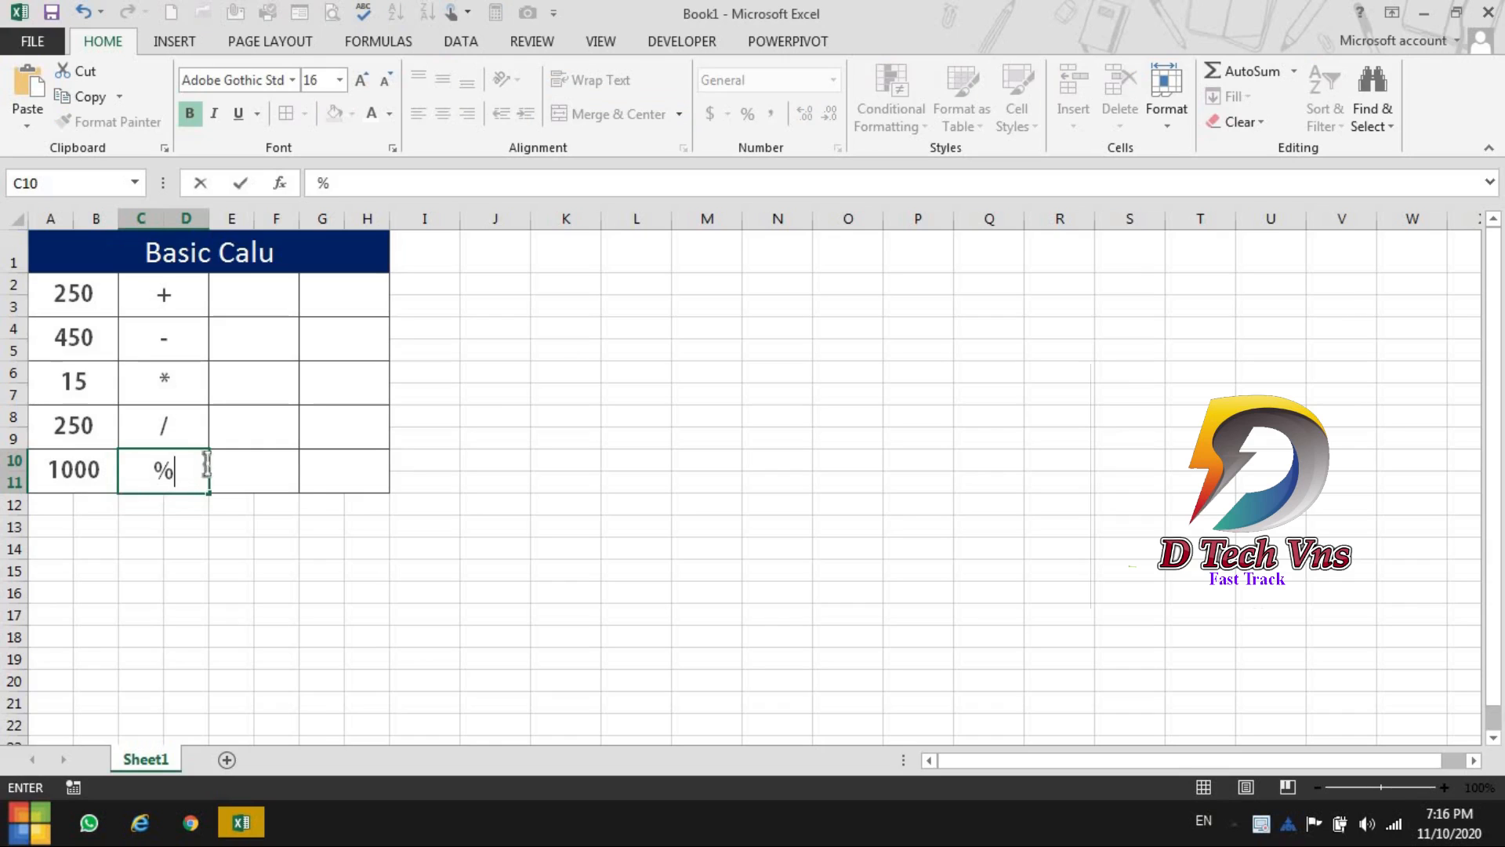
pyautogui.click(242, 464)
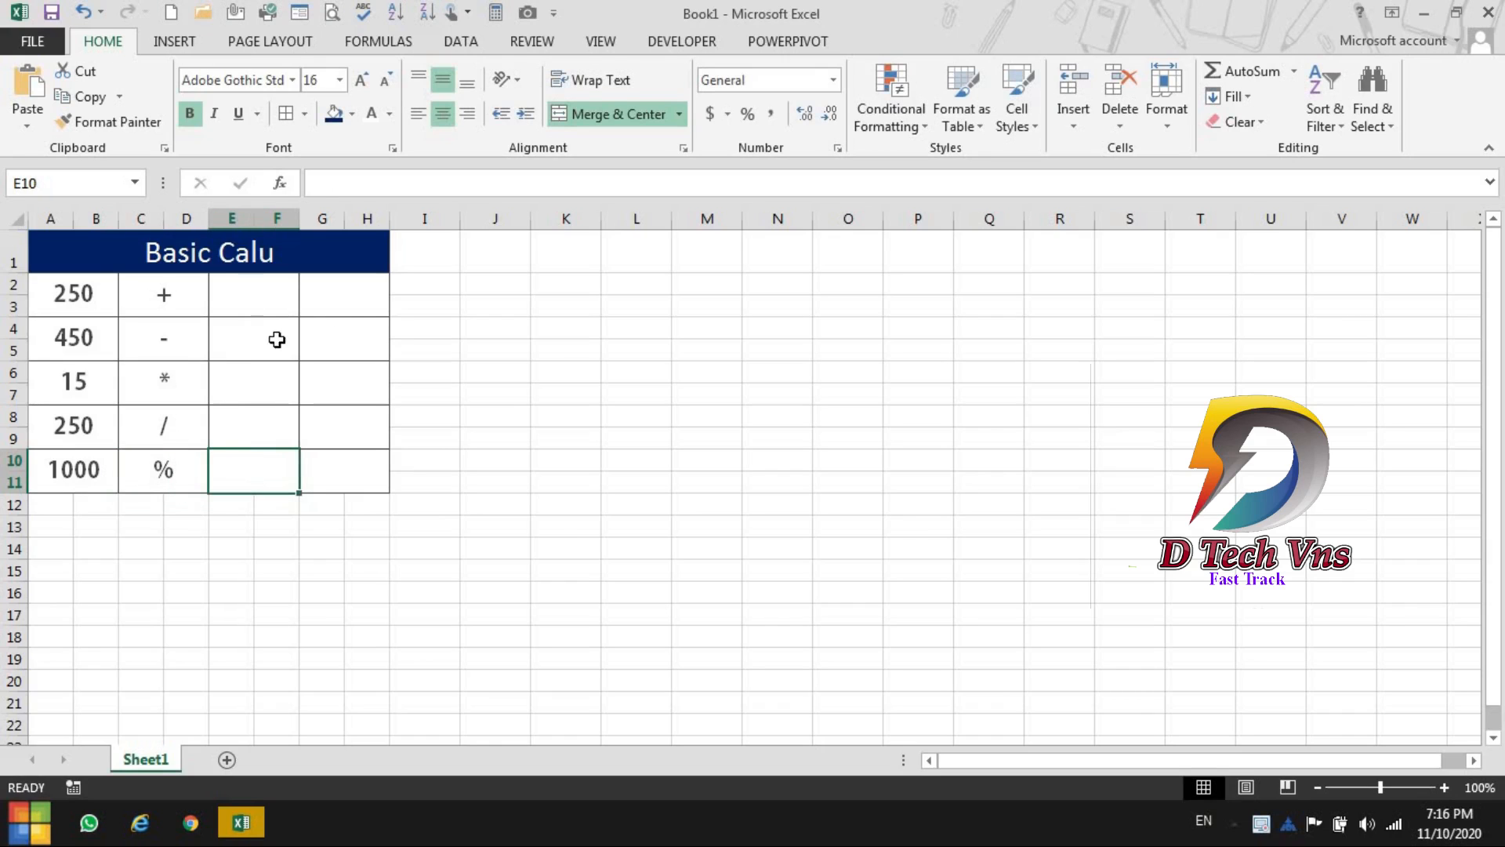
pyautogui.moveTo(64, 295)
pyautogui.mouseDown()
pyautogui.moveTo(81, 379)
pyautogui.moveTo(130, 467)
pyautogui.moveTo(165, 479)
pyautogui.mouseUp()
pyautogui.click(104, 295)
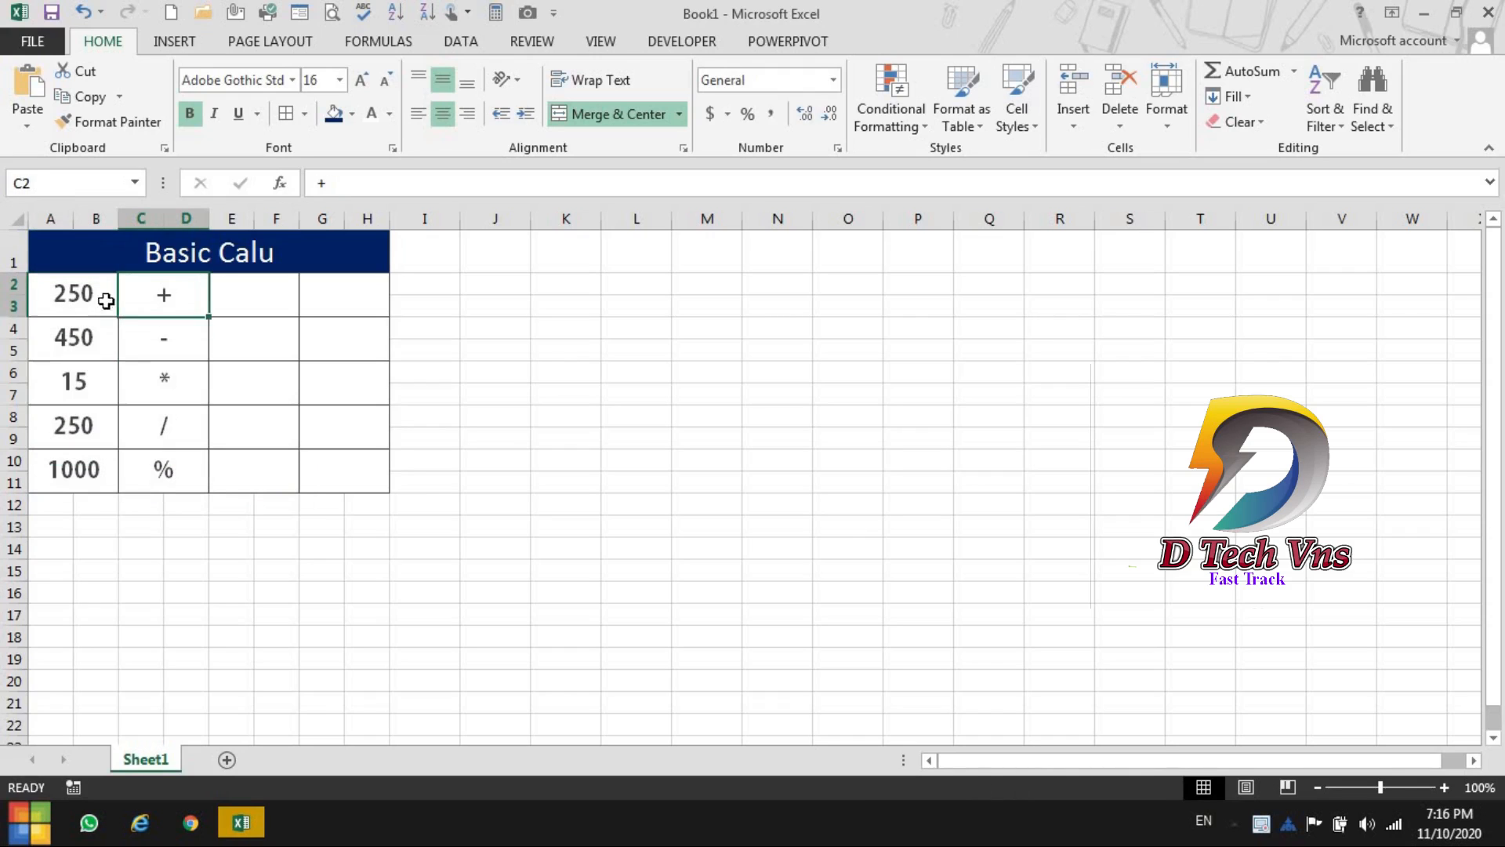
pyautogui.moveTo(102, 298); pyautogui.dragTo(370, 482)
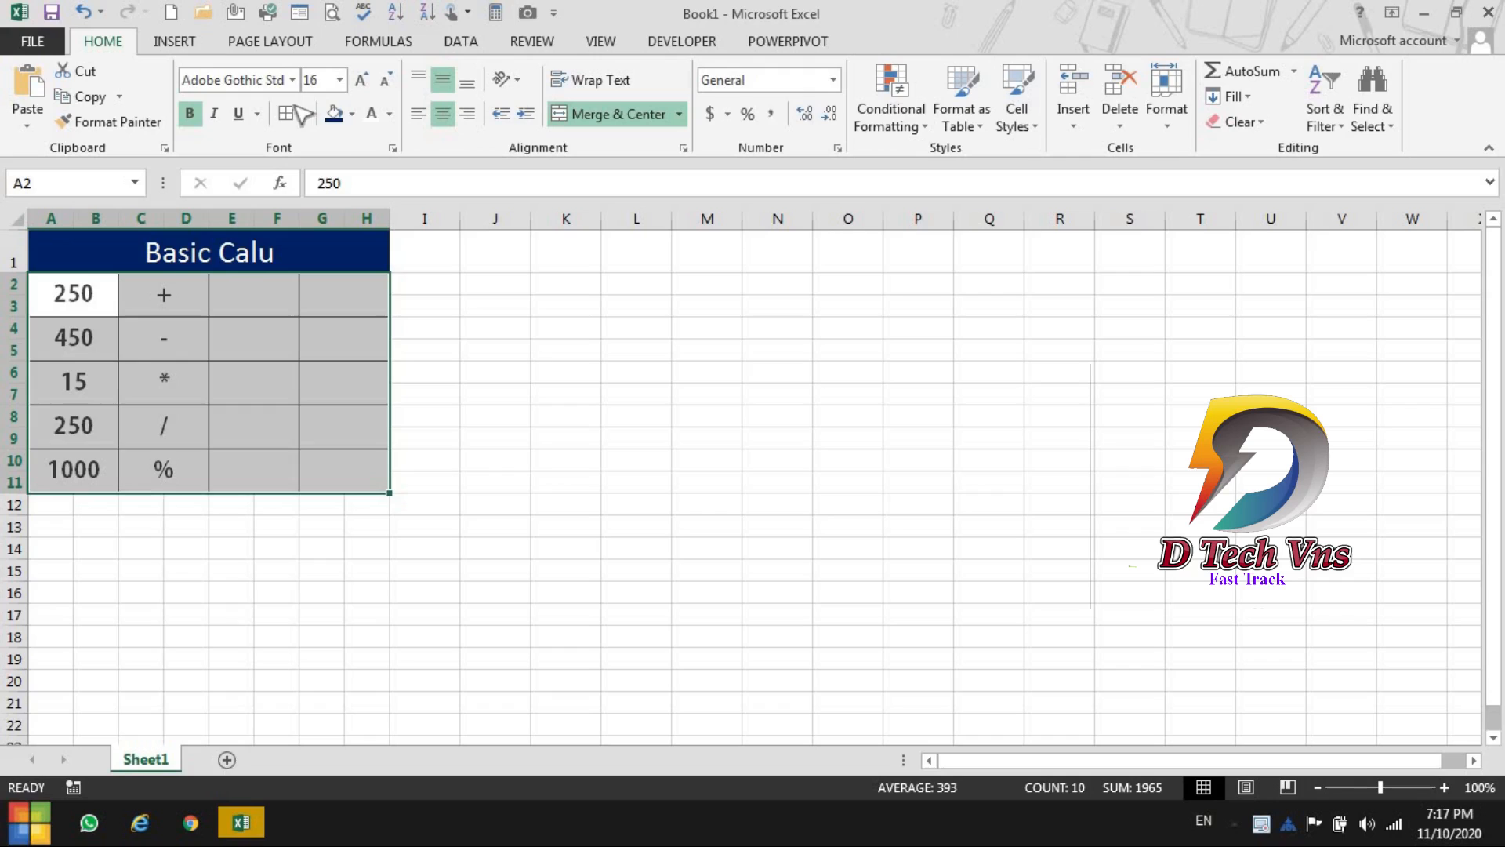
pyautogui.click(224, 296)
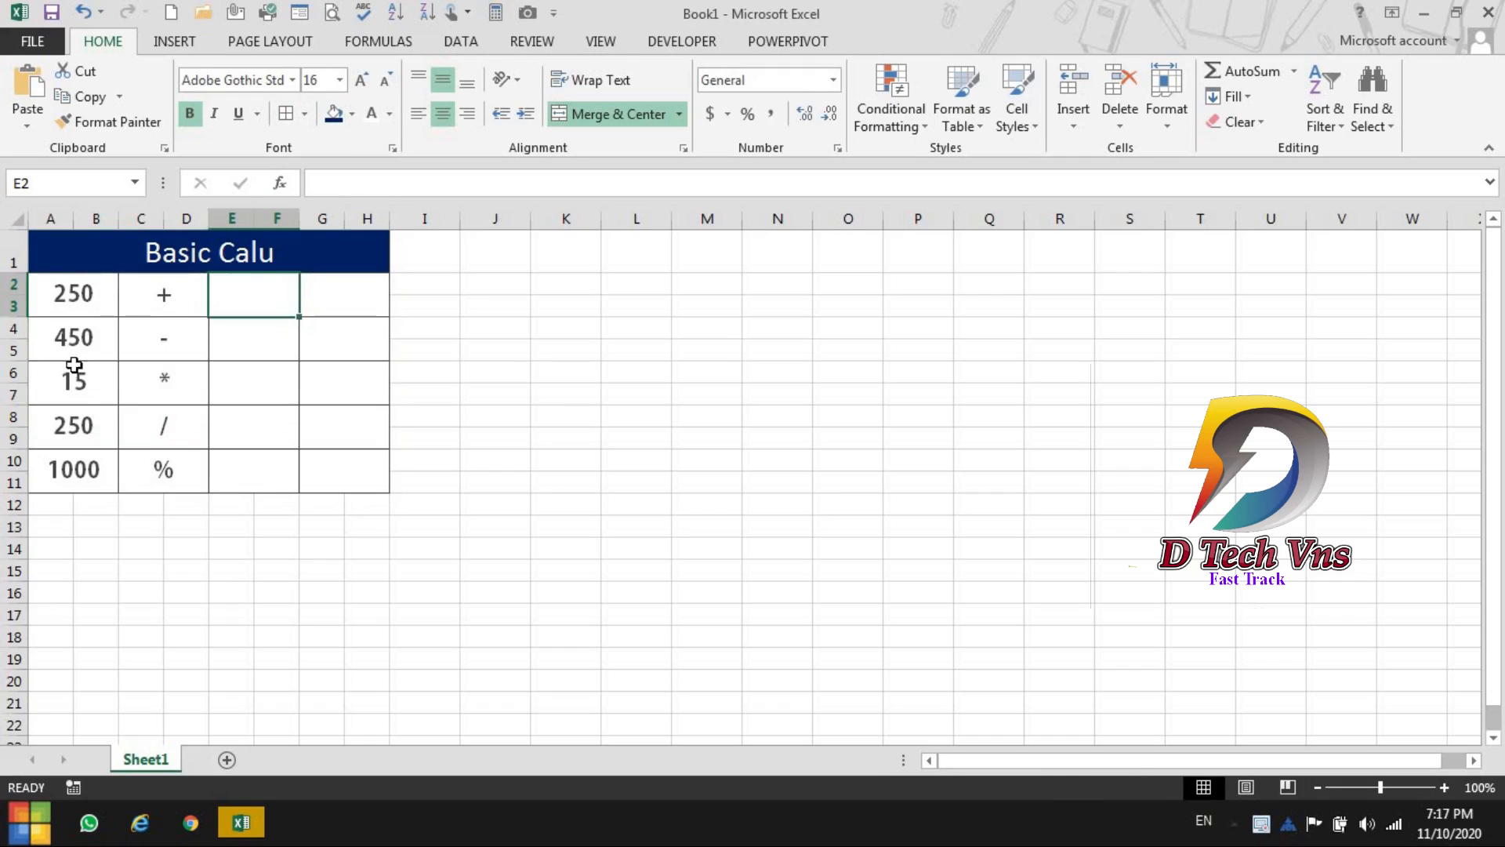
# Fill the first number column A2:B11 light green and the operator column C2:D11 light gold
pyautogui.moveTo(75, 297); pyautogui.dragTo(94, 475)
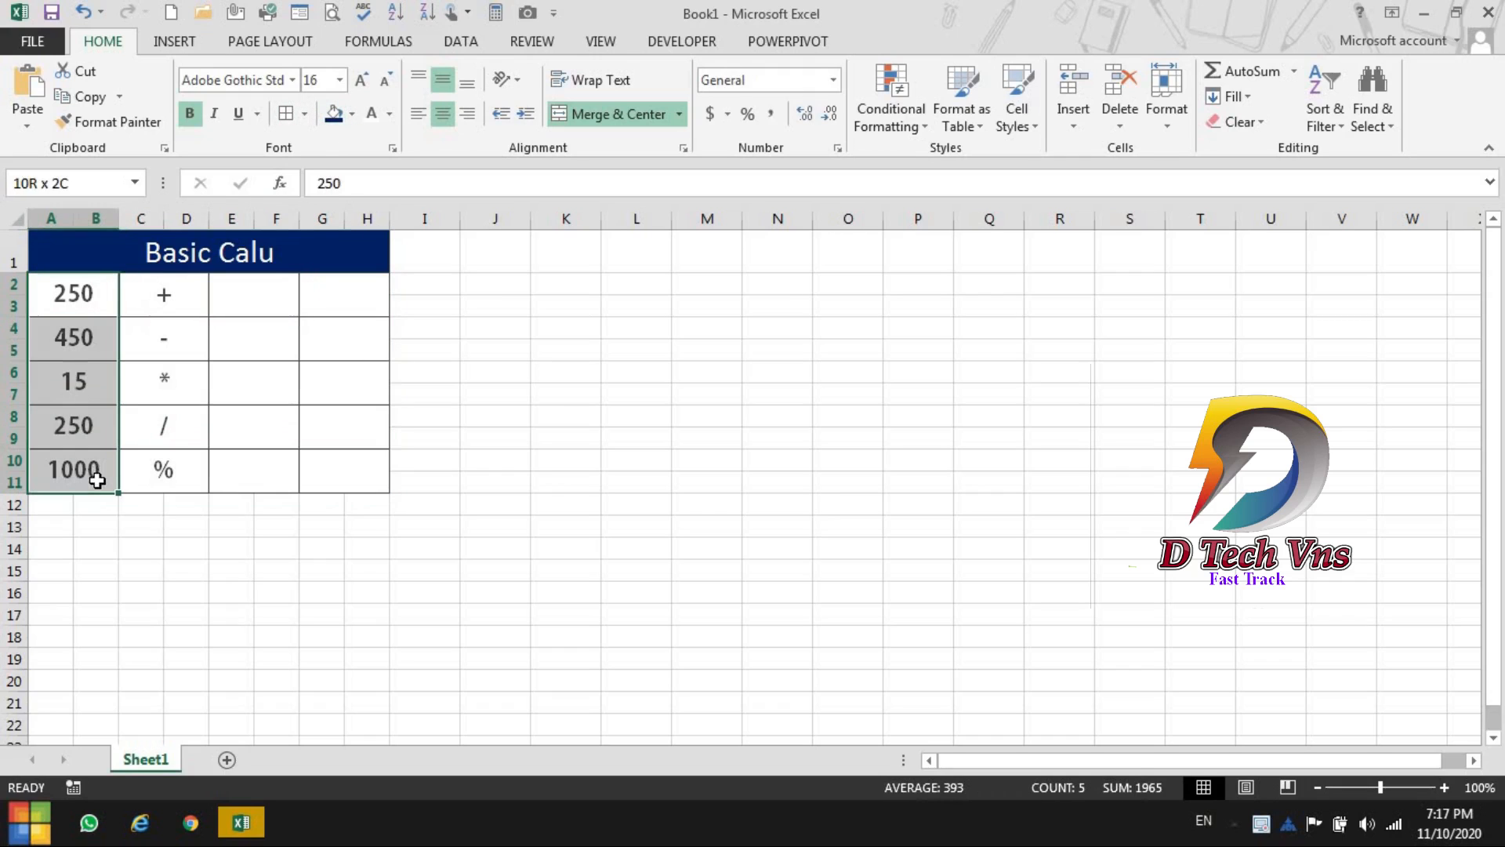
pyautogui.click(352, 114)
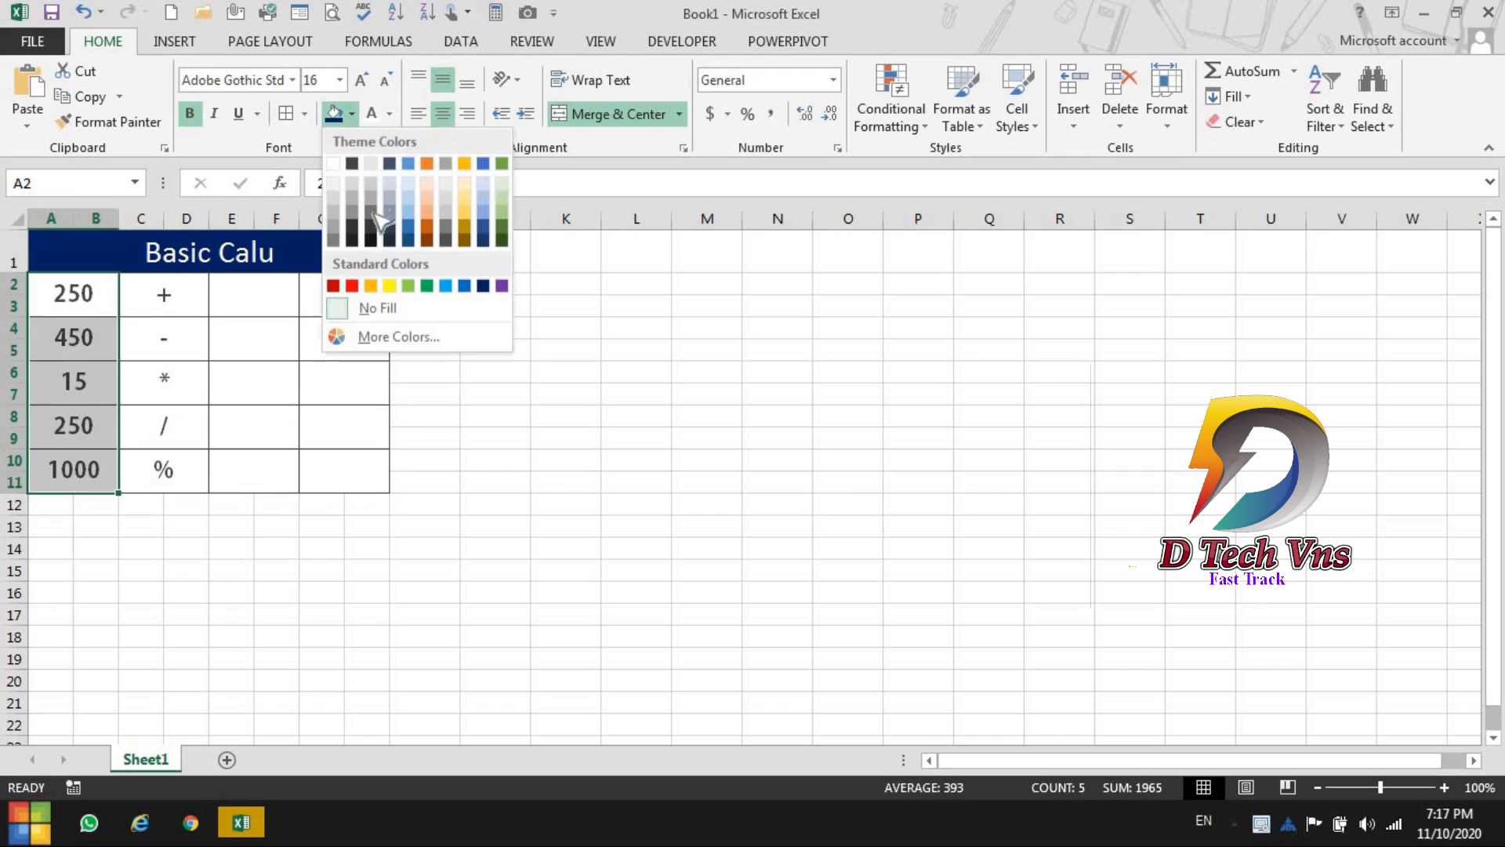
pyautogui.click(501, 201)
pyautogui.moveTo(188, 294); pyautogui.dragTo(170, 472)
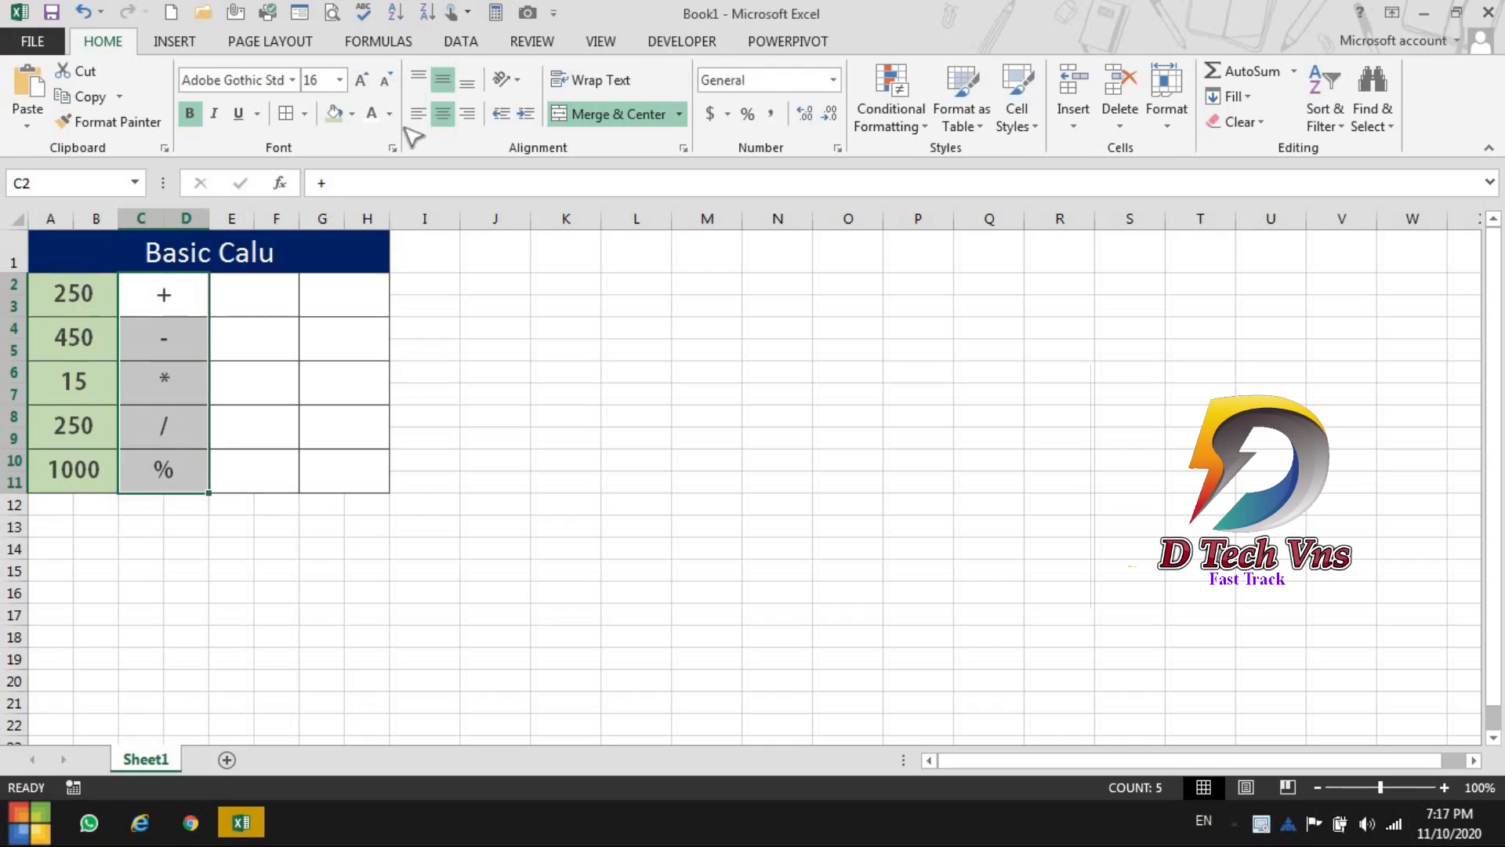
pyautogui.click(352, 114)
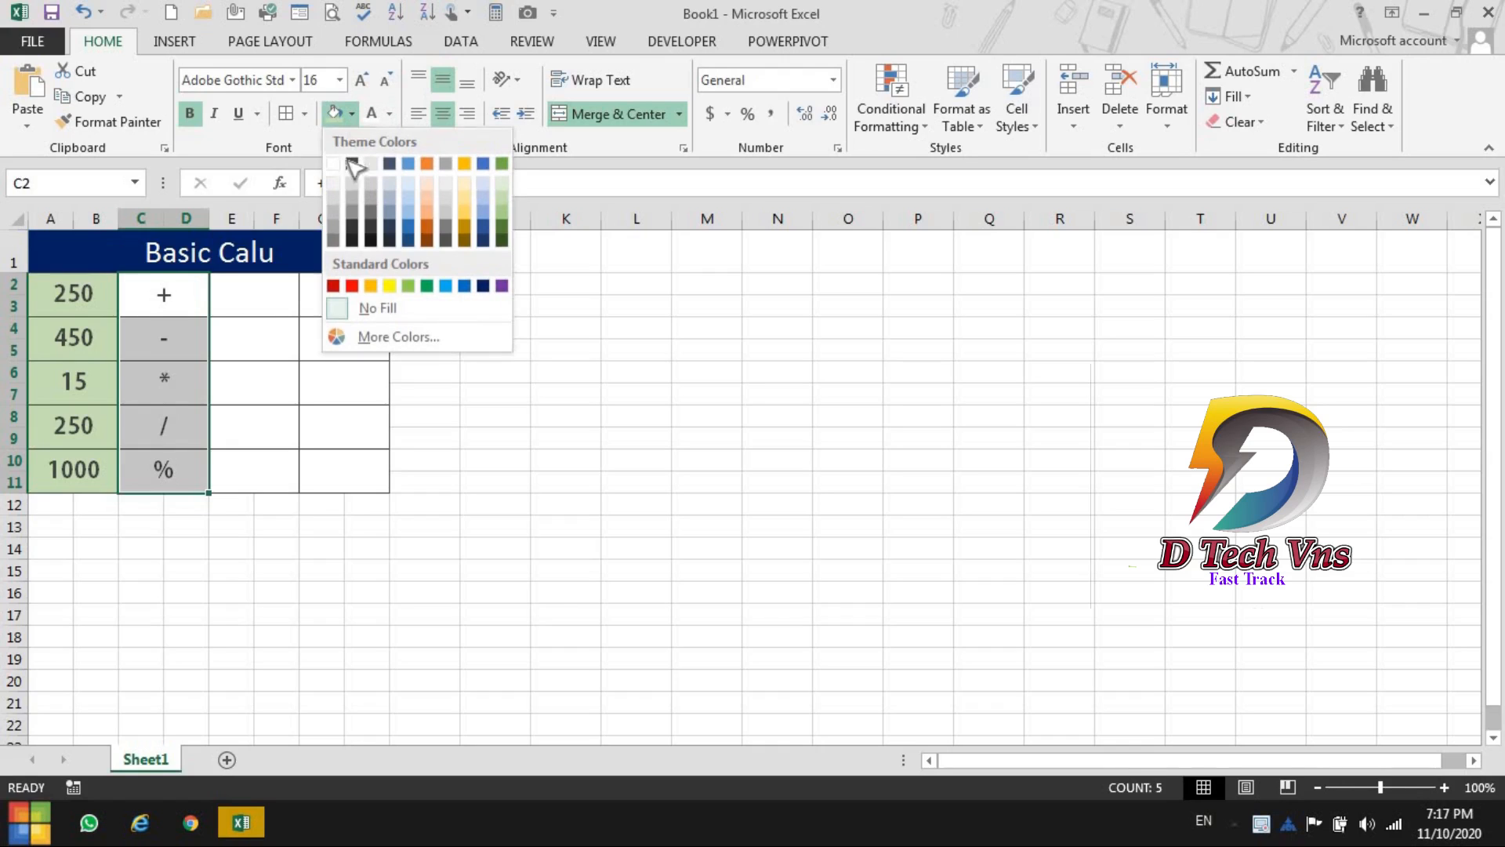
pyautogui.click(469, 224)
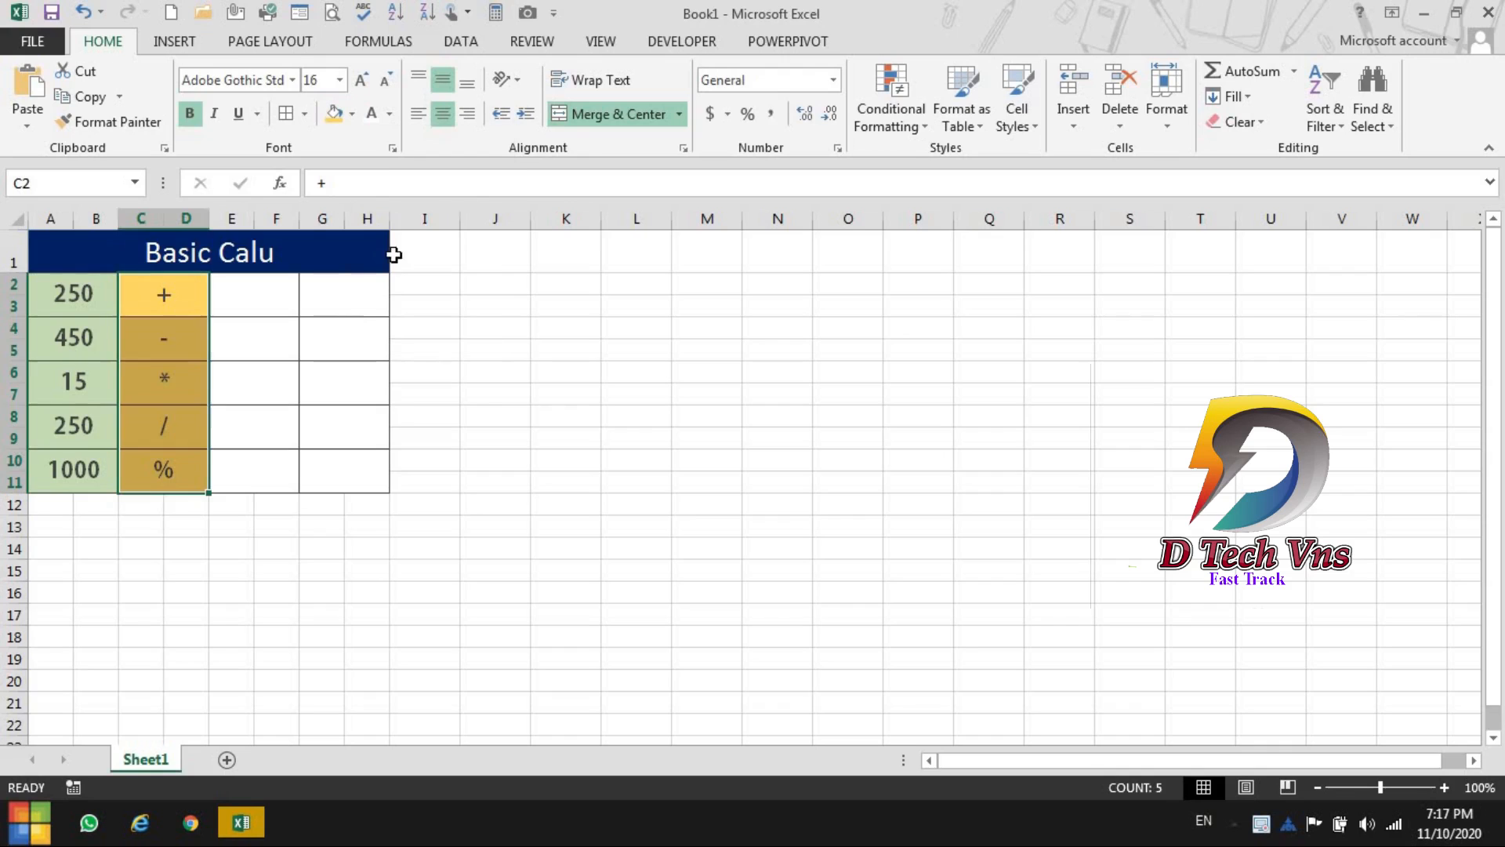
# Fill the empty third column of merged blocks, E2:F11, with light blue-gray
pyautogui.moveTo(296, 292); pyautogui.dragTo(249, 468)
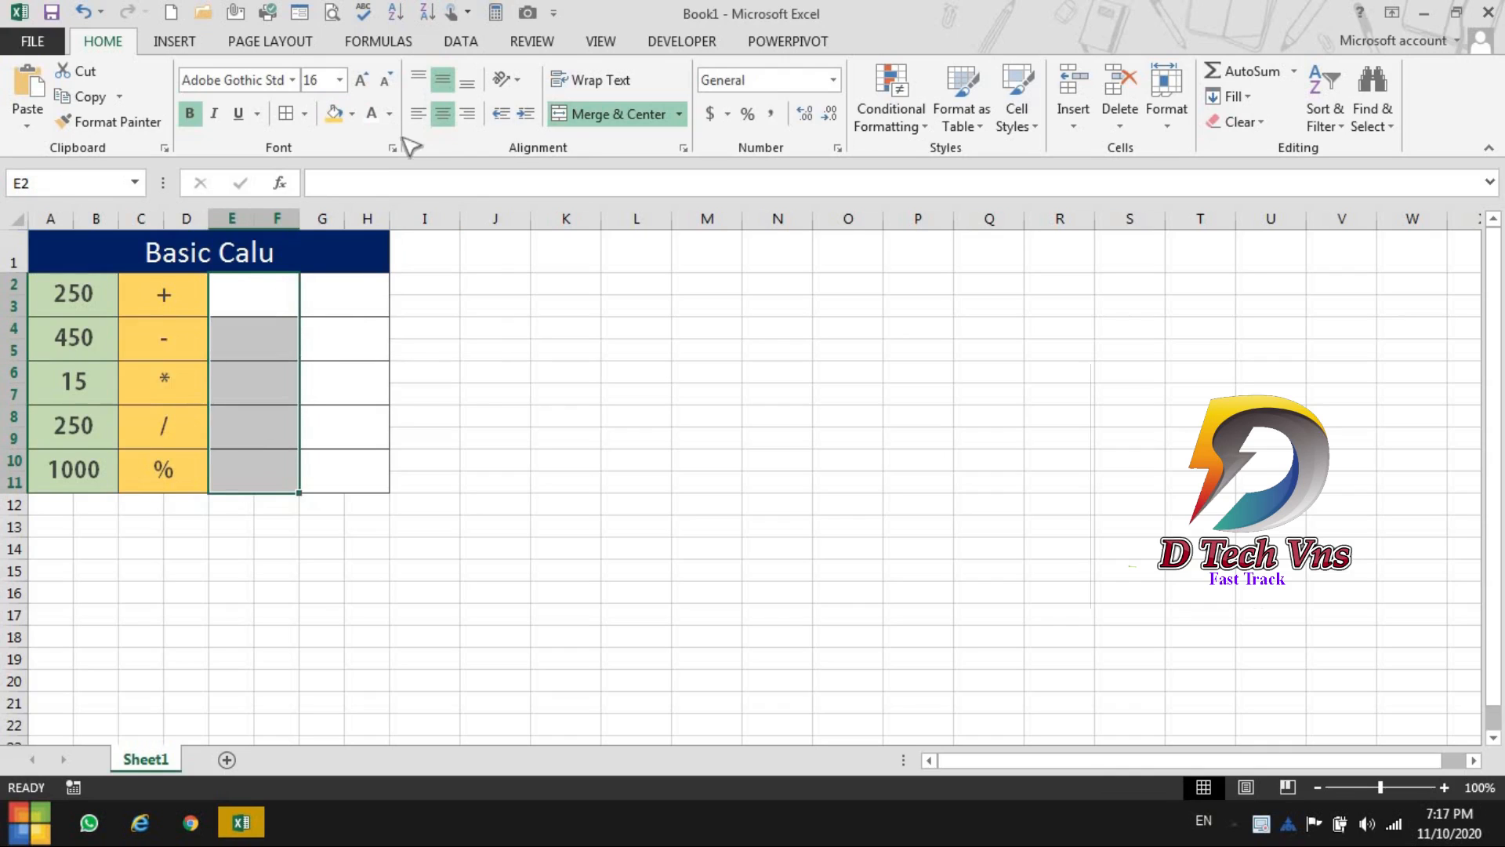
pyautogui.click(351, 114)
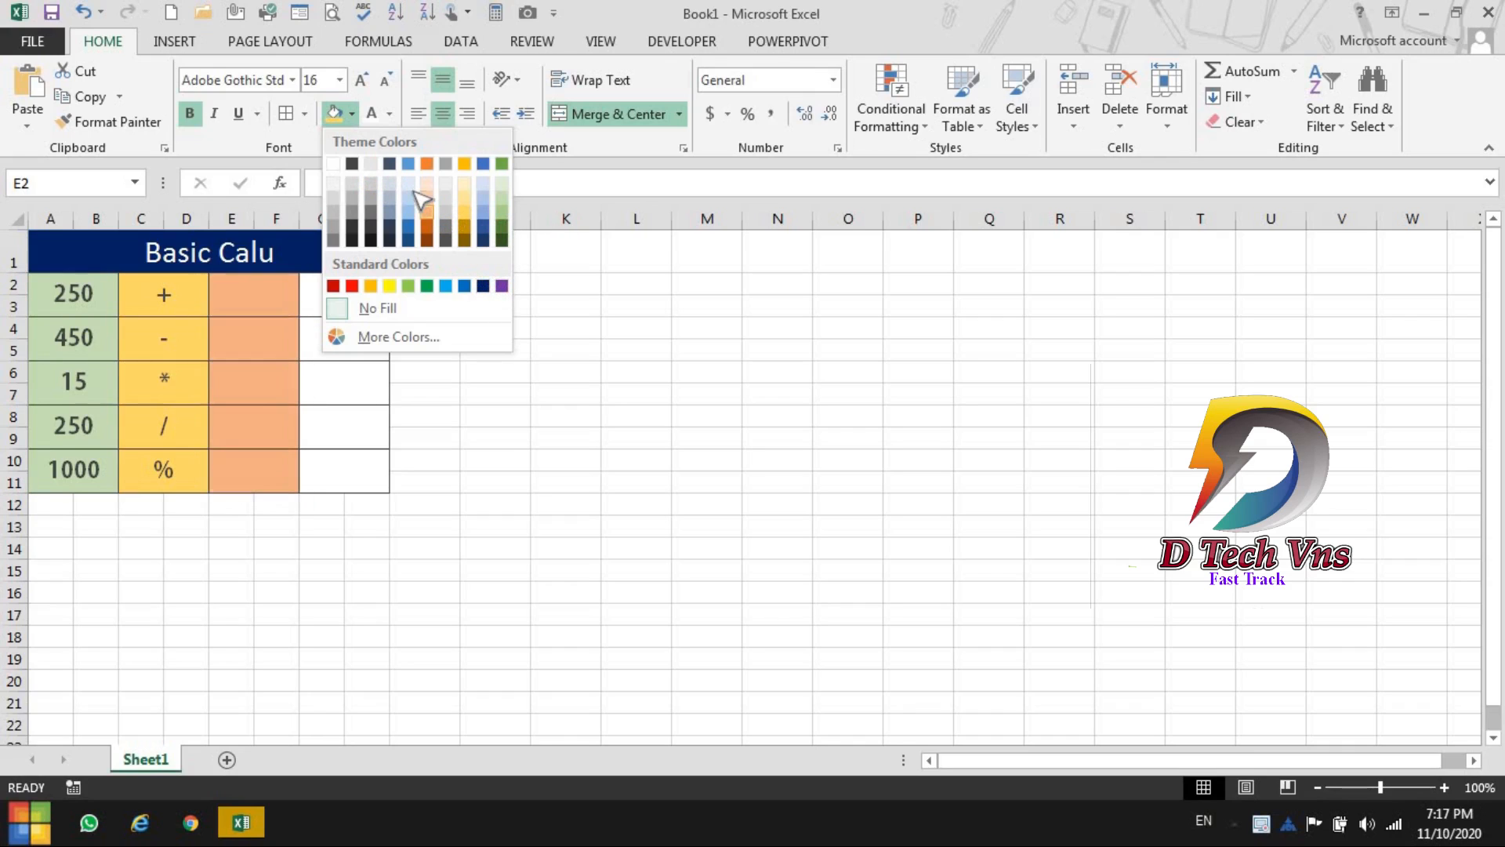
pyautogui.click(389, 198)
# Fill the last column of merged blocks, G2:H11, with the standard blue color
pyautogui.click(346, 282)
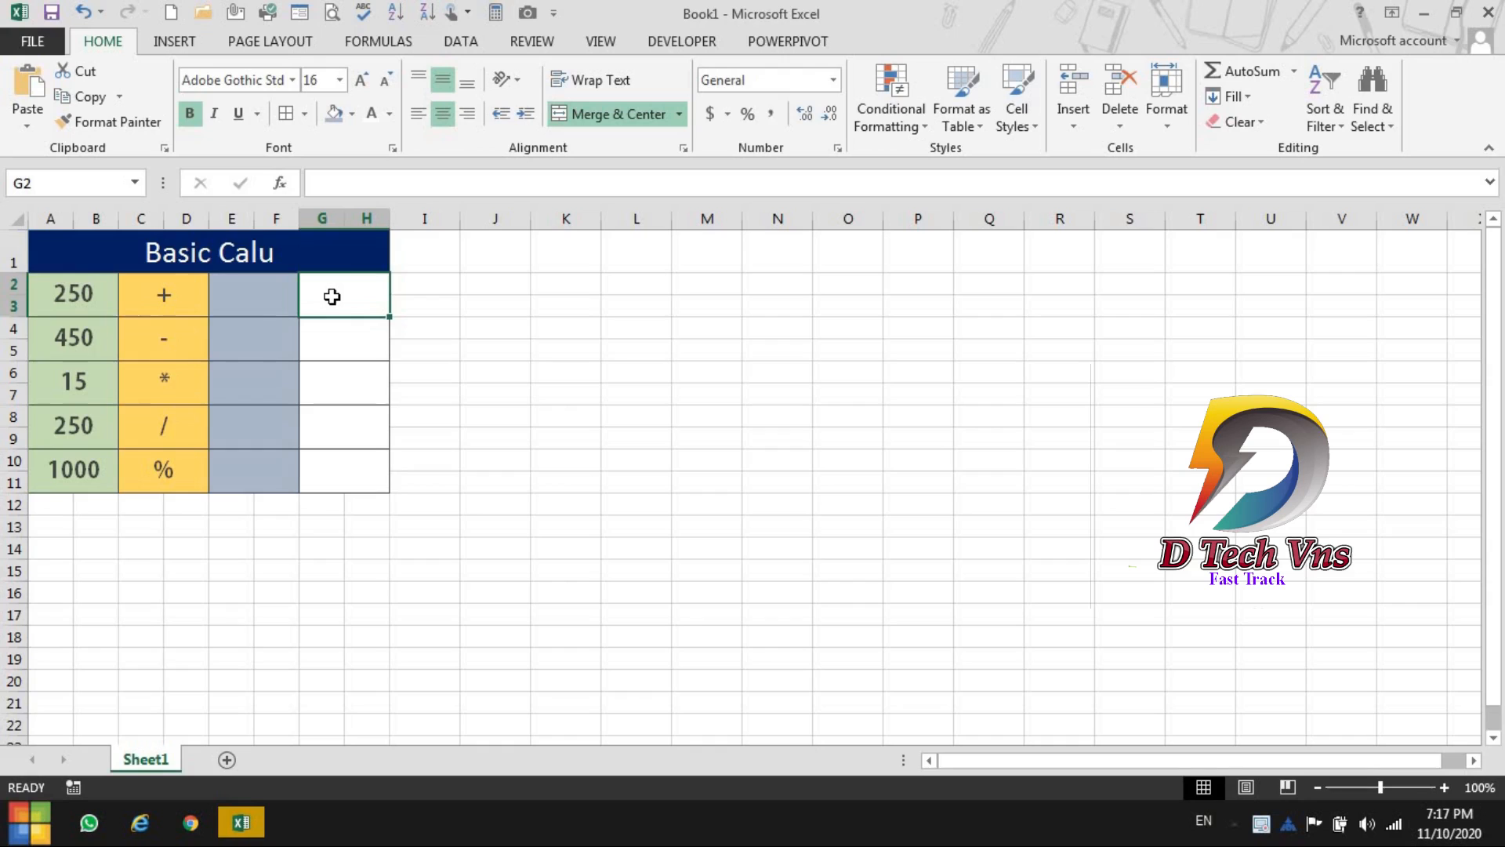
pyautogui.moveTo(333, 292); pyautogui.dragTo(347, 458)
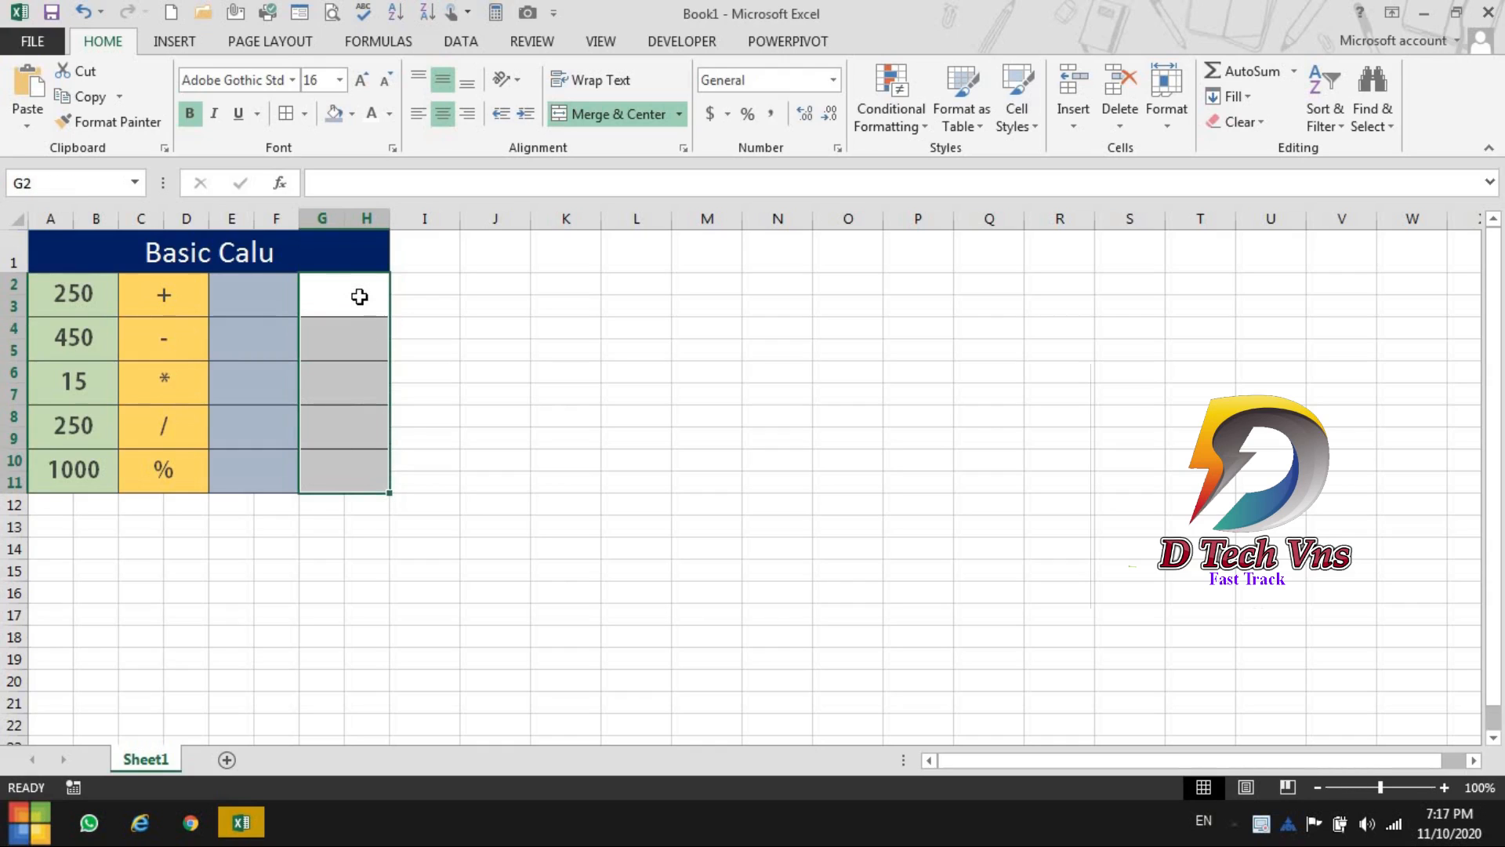
pyautogui.click(359, 296)
pyautogui.moveTo(350, 292); pyautogui.dragTo(354, 467)
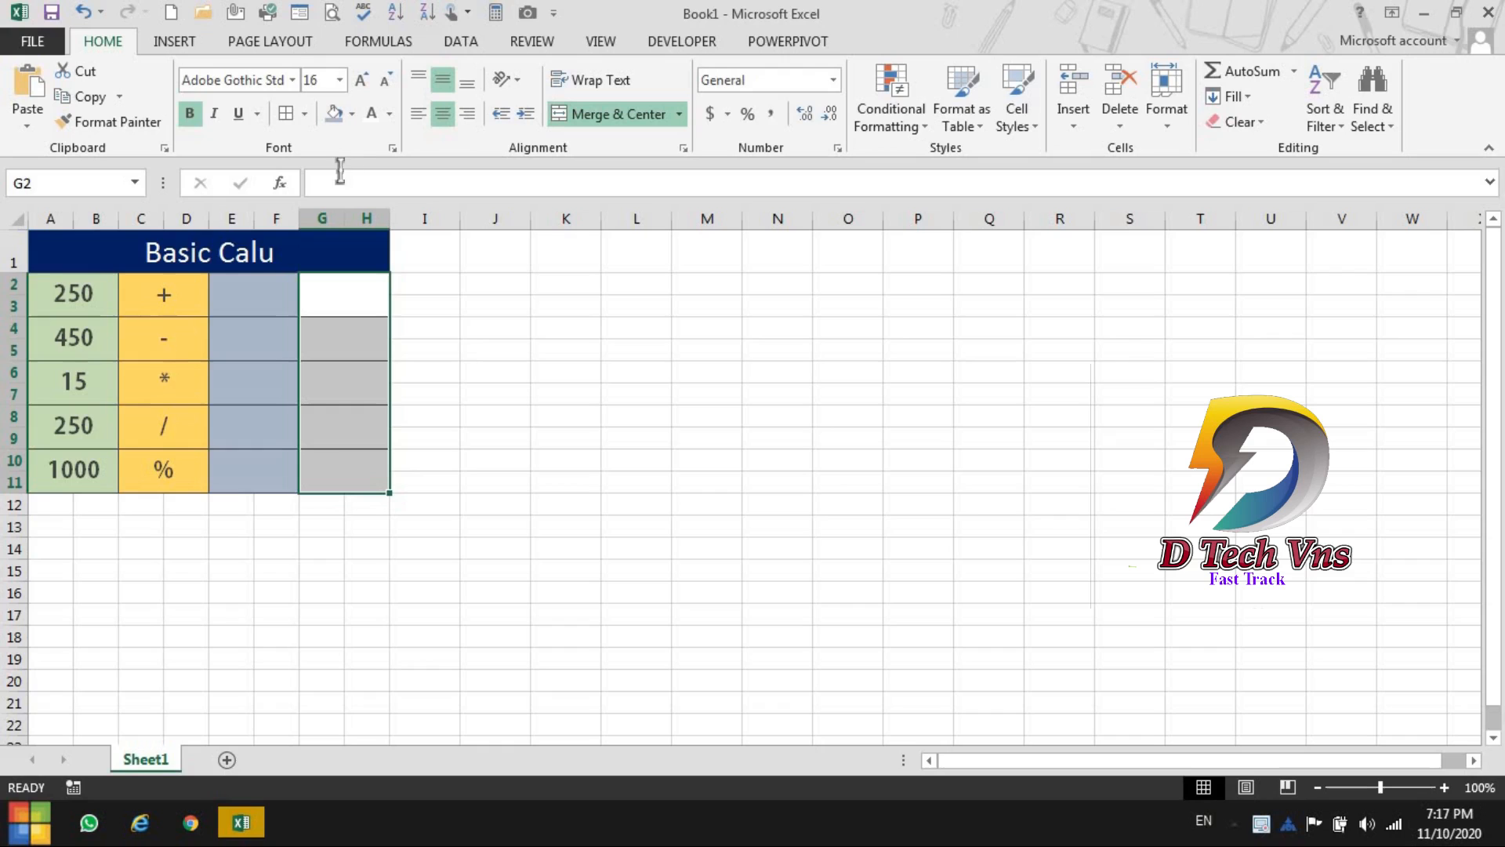
pyautogui.click(352, 114)
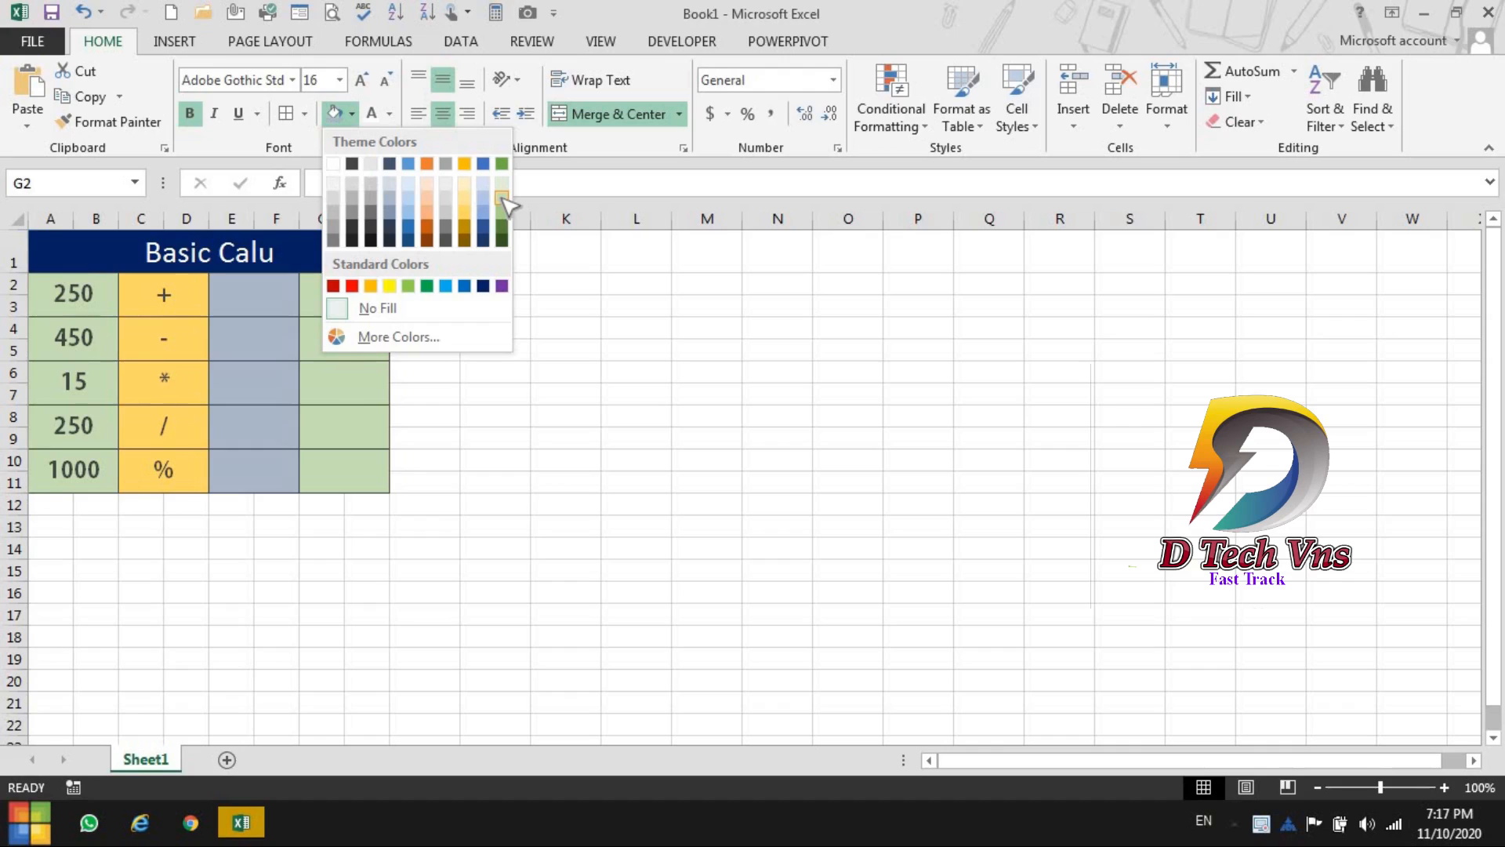
pyautogui.click(464, 285)
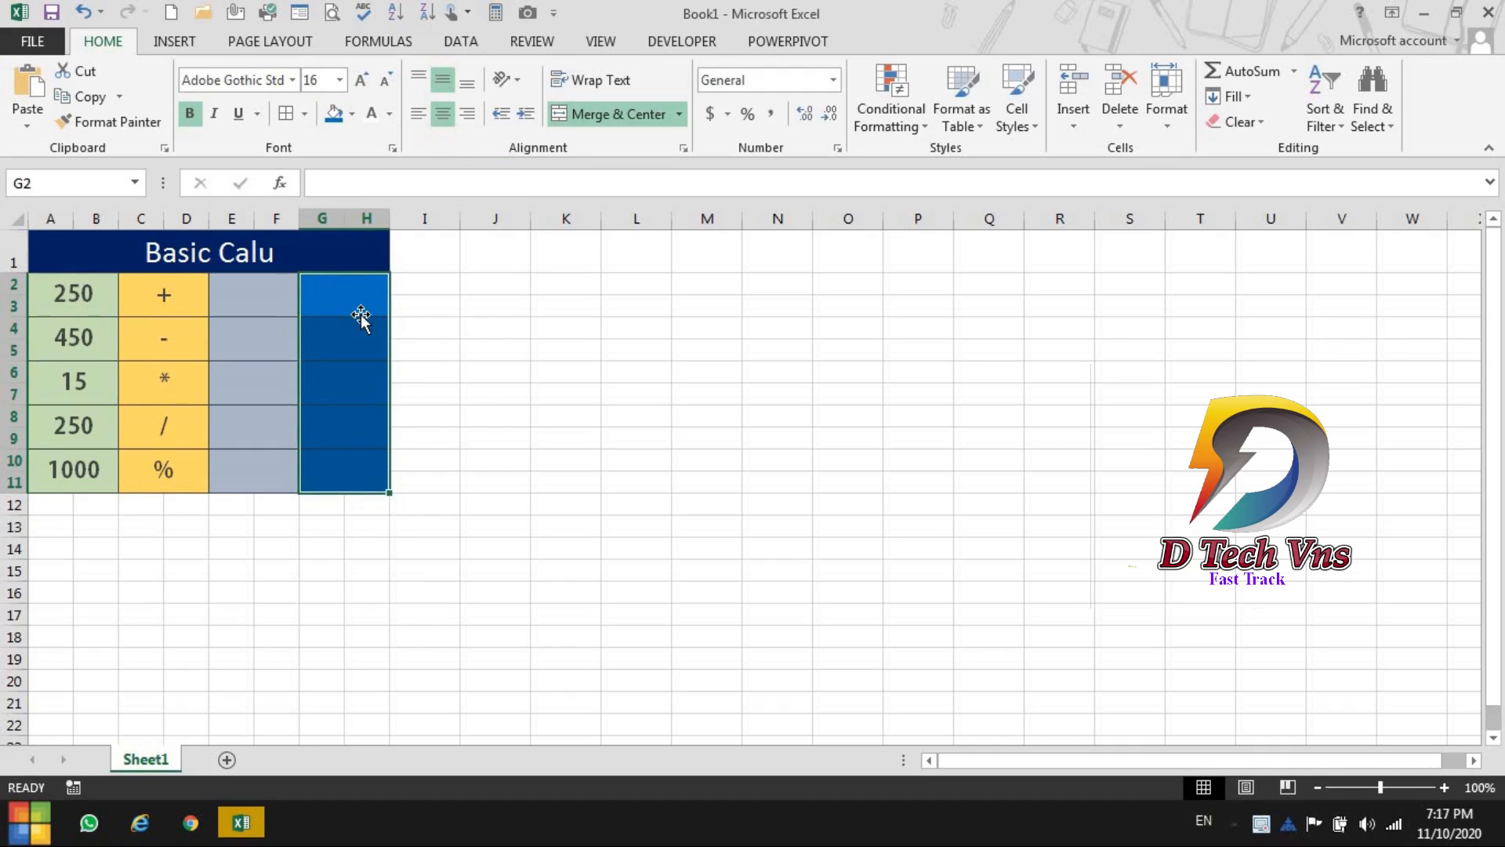
pyautogui.click(359, 306)
pyautogui.moveTo(335, 253); pyautogui.dragTo(258, 449)
pyautogui.click(232, 320)
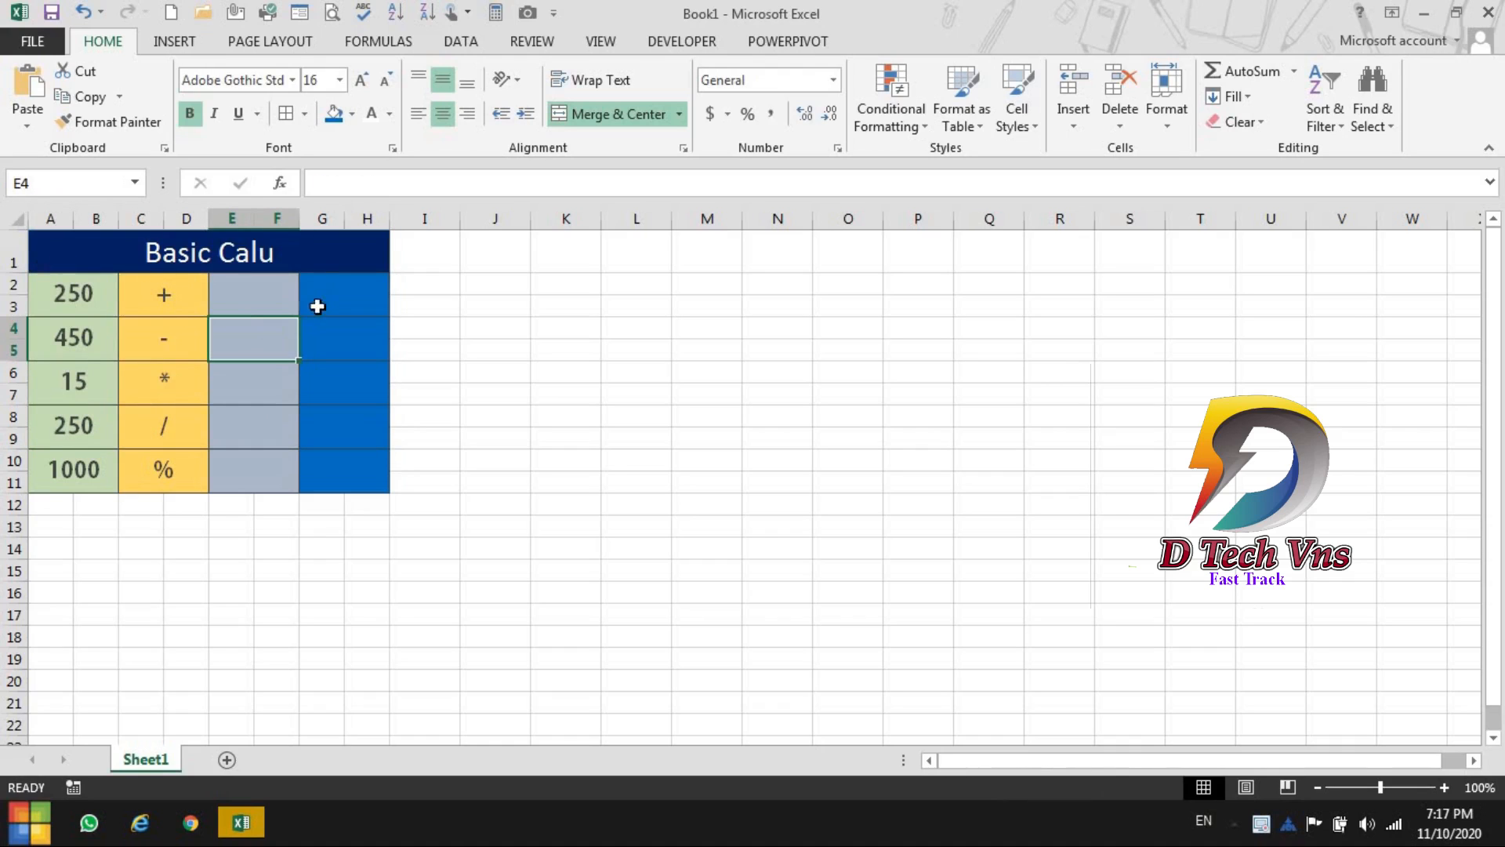
# Enter the second operands 300 in E2 and 800 in E4
pyautogui.click(262, 293)
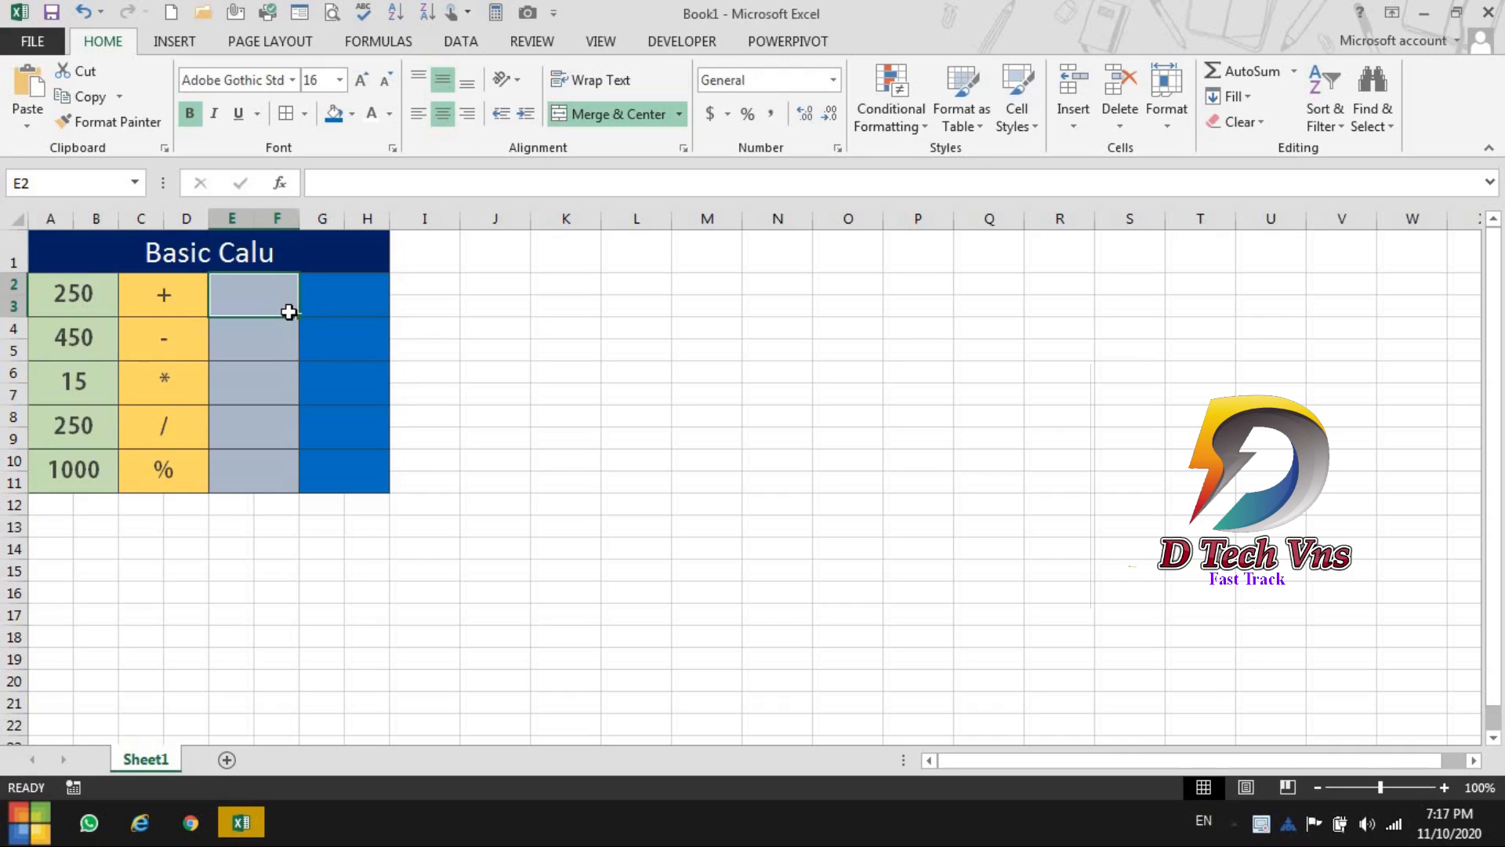
pyautogui.write('300')
pyautogui.press('Return')
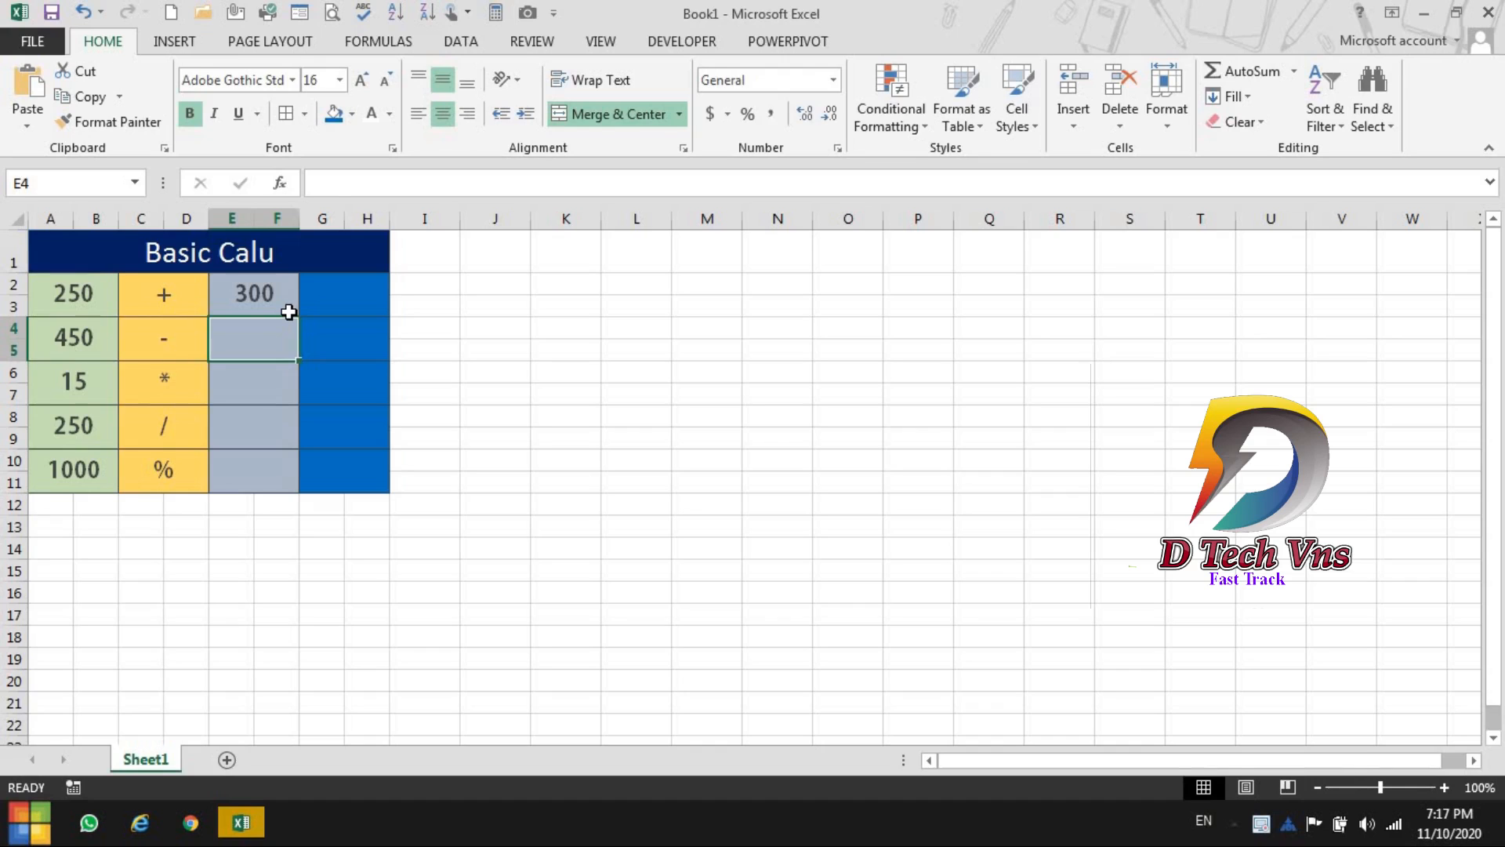
pyautogui.write('800')
pyautogui.press('Return')
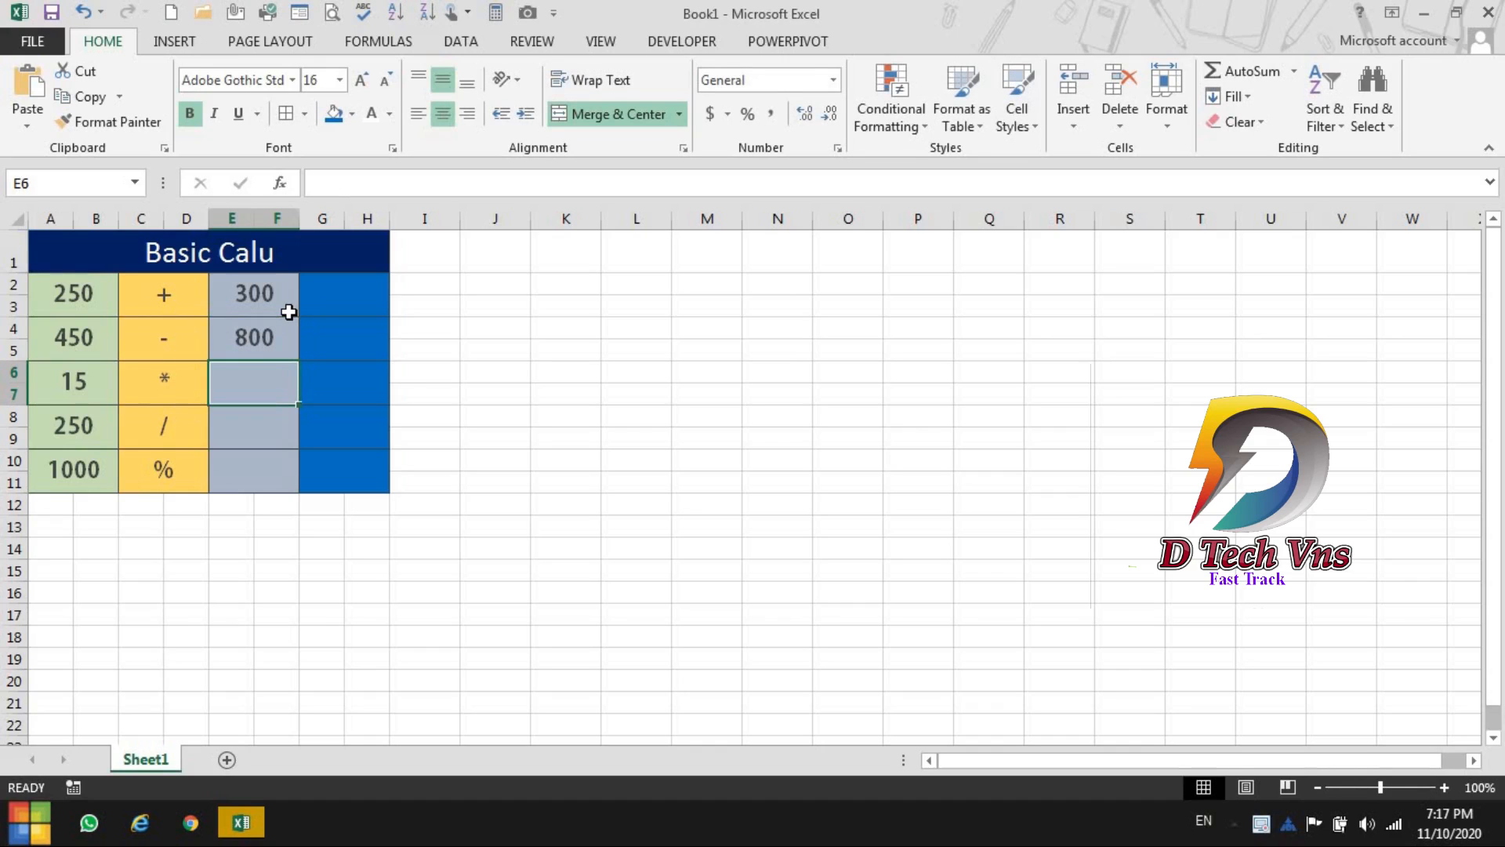
# Enter 8 in E6, 5 in E8 and 5 in E10 to complete the second operand column
pyautogui.press('Up')
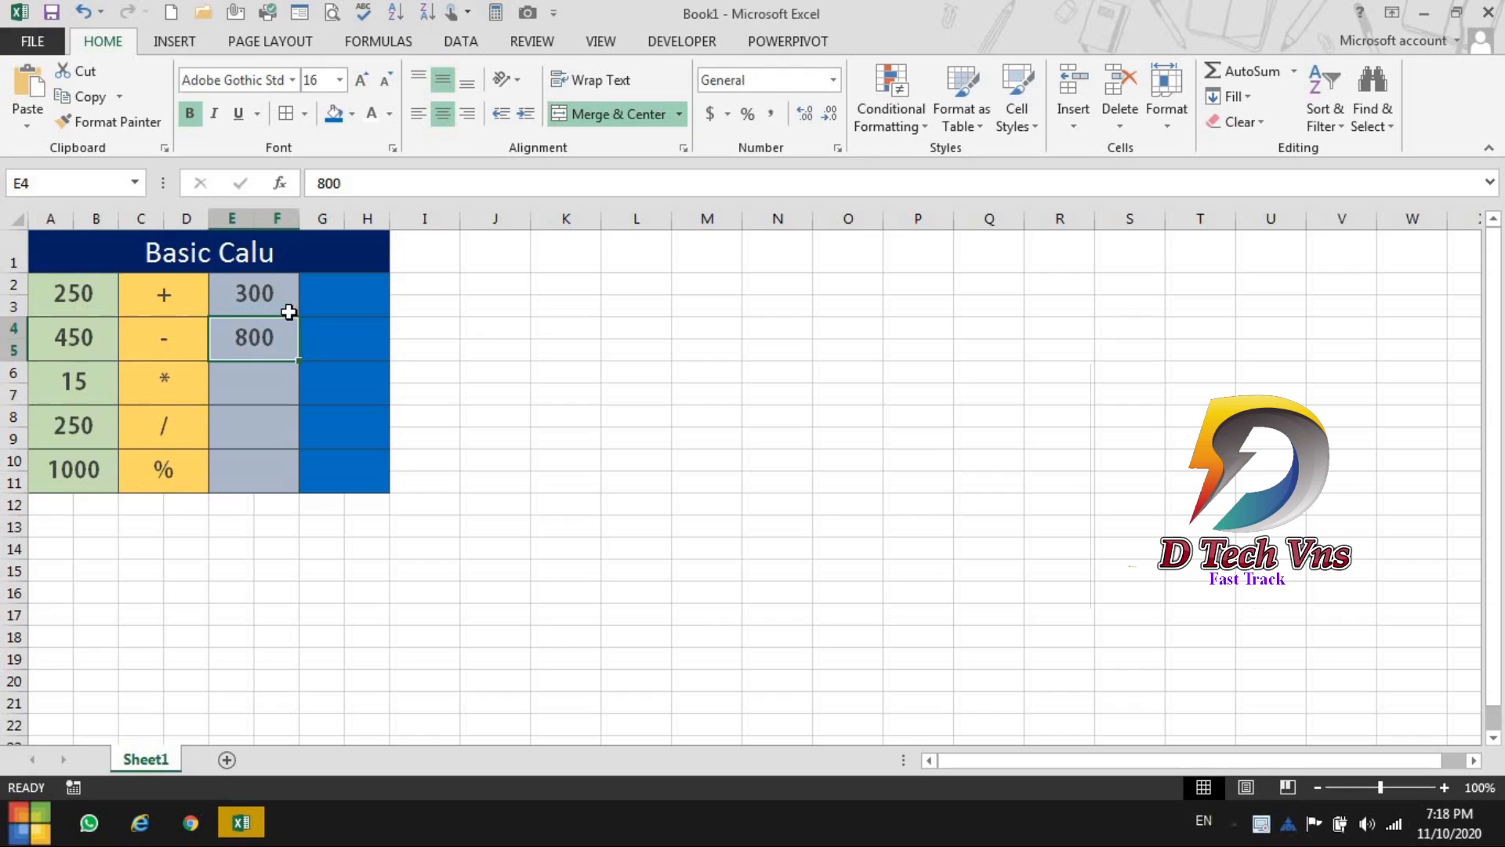
pyautogui.press('Down')
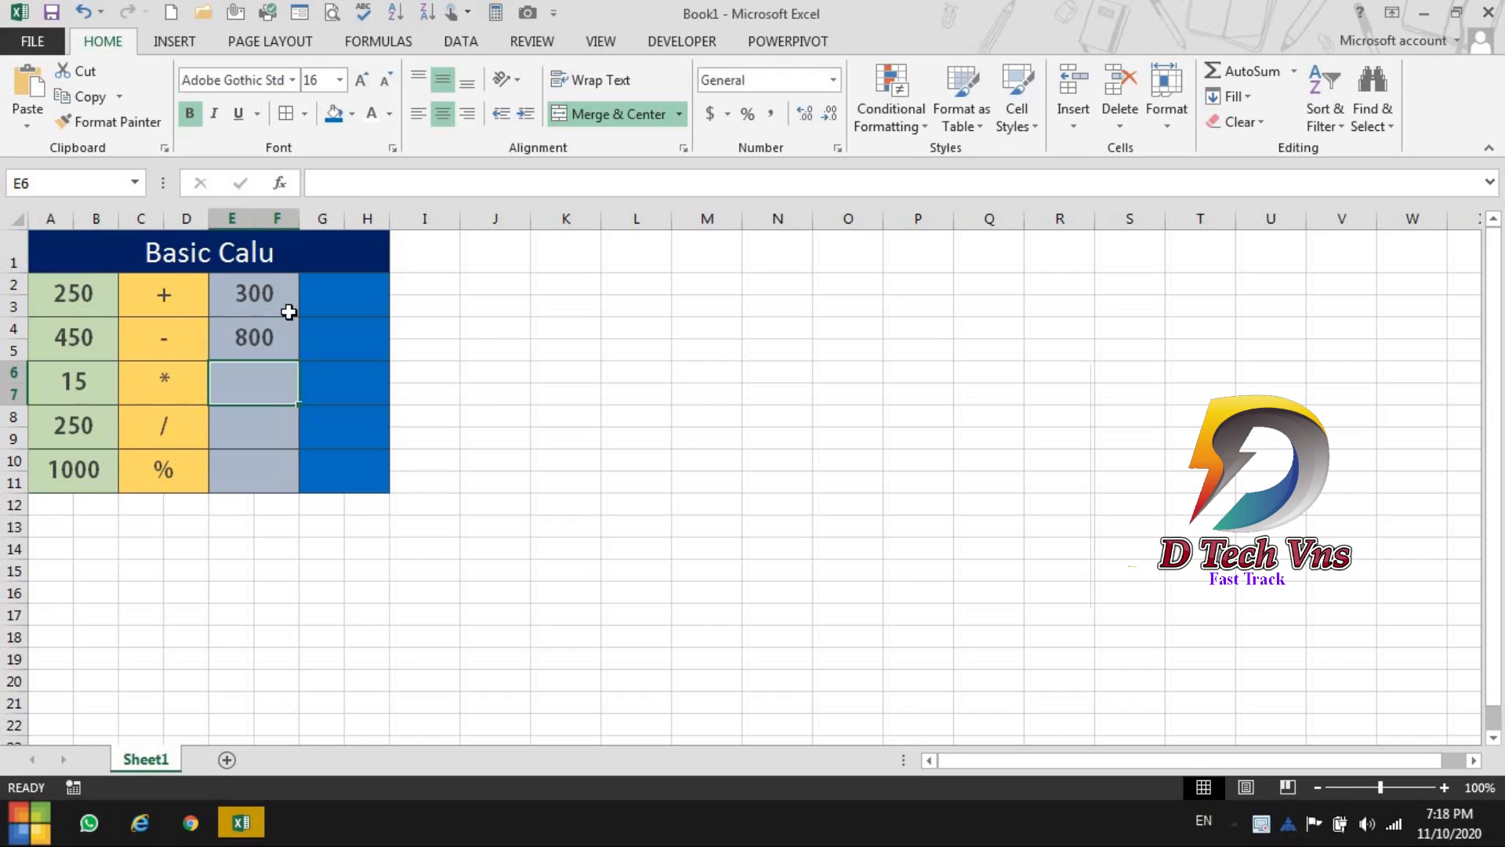
pyautogui.write('8')
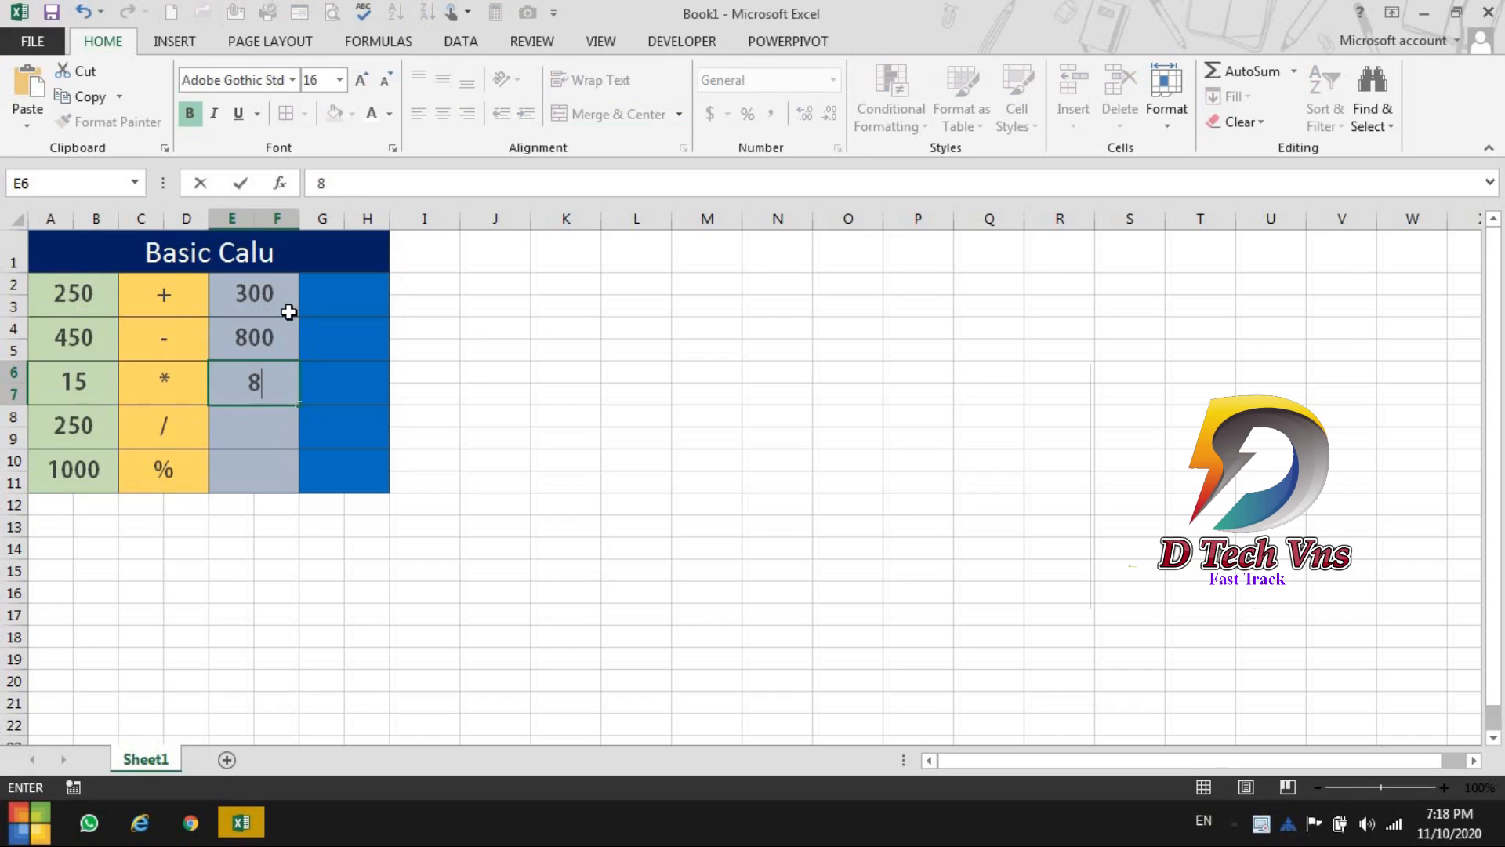
pyautogui.press('Return')
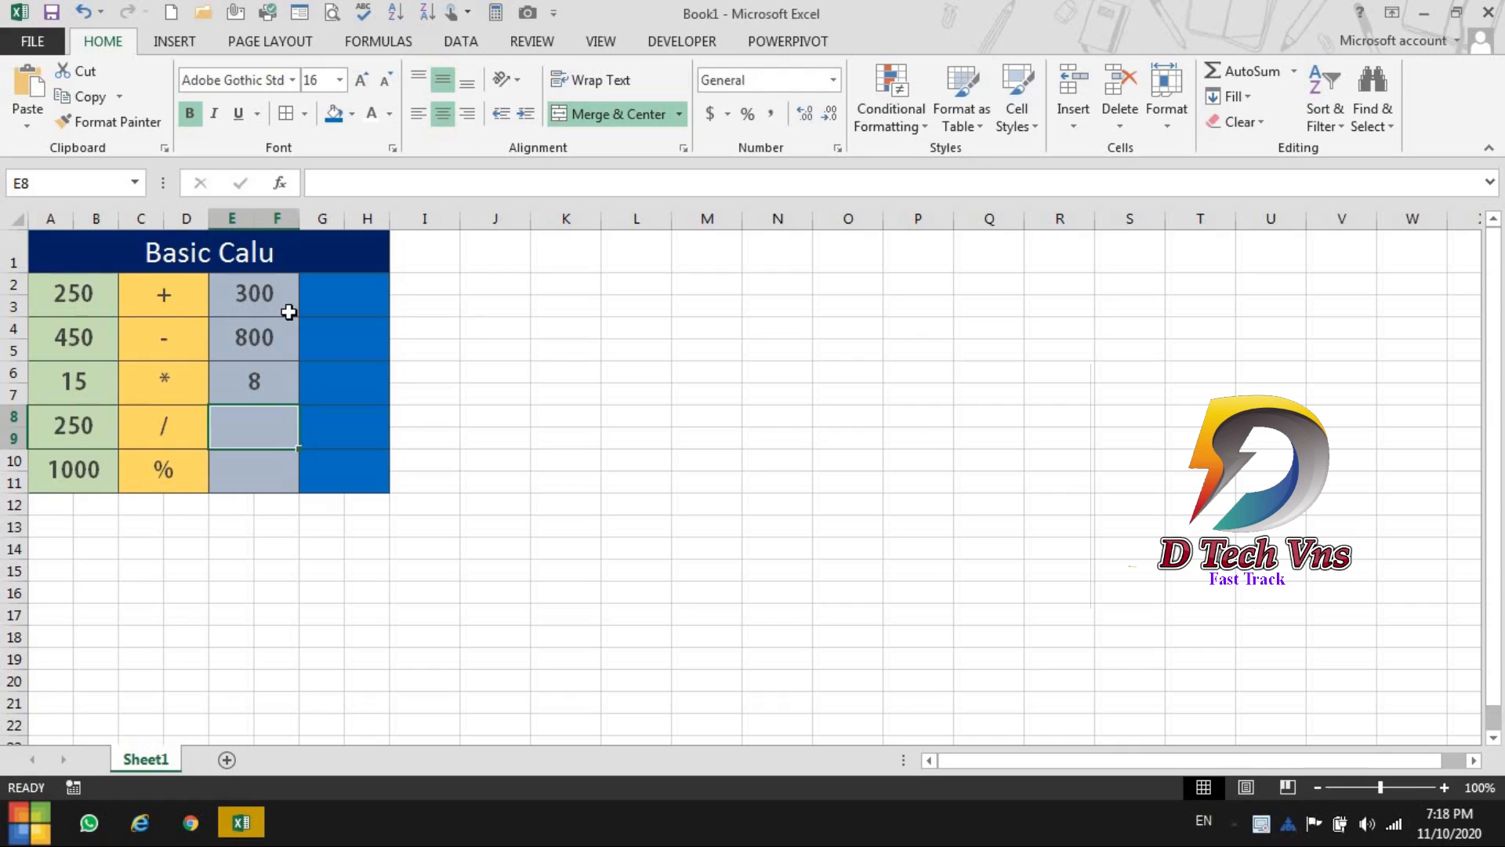
pyautogui.write('5')
pyautogui.press('Return')
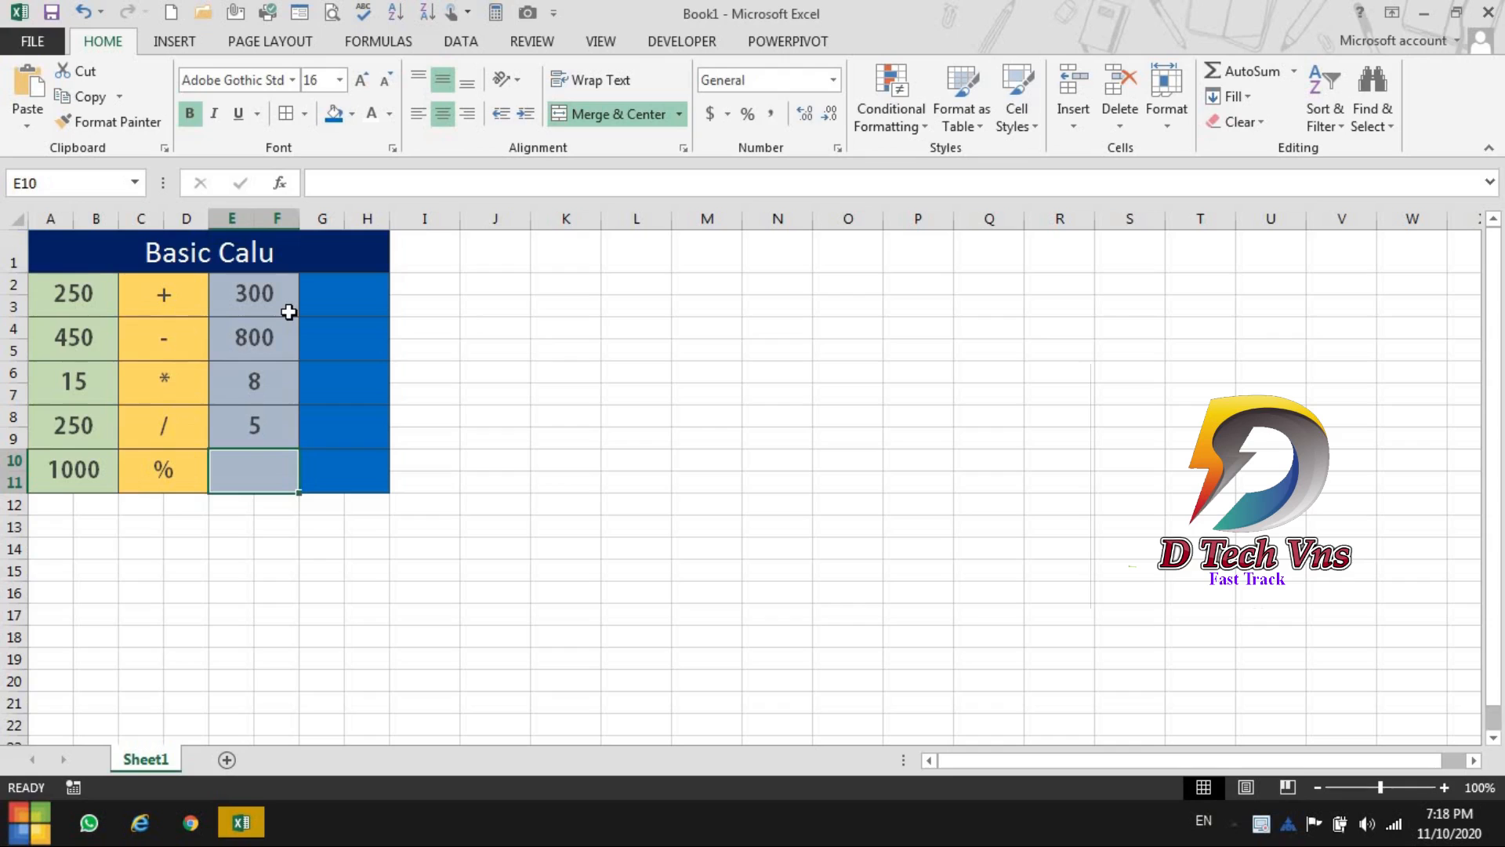
pyautogui.write('5')
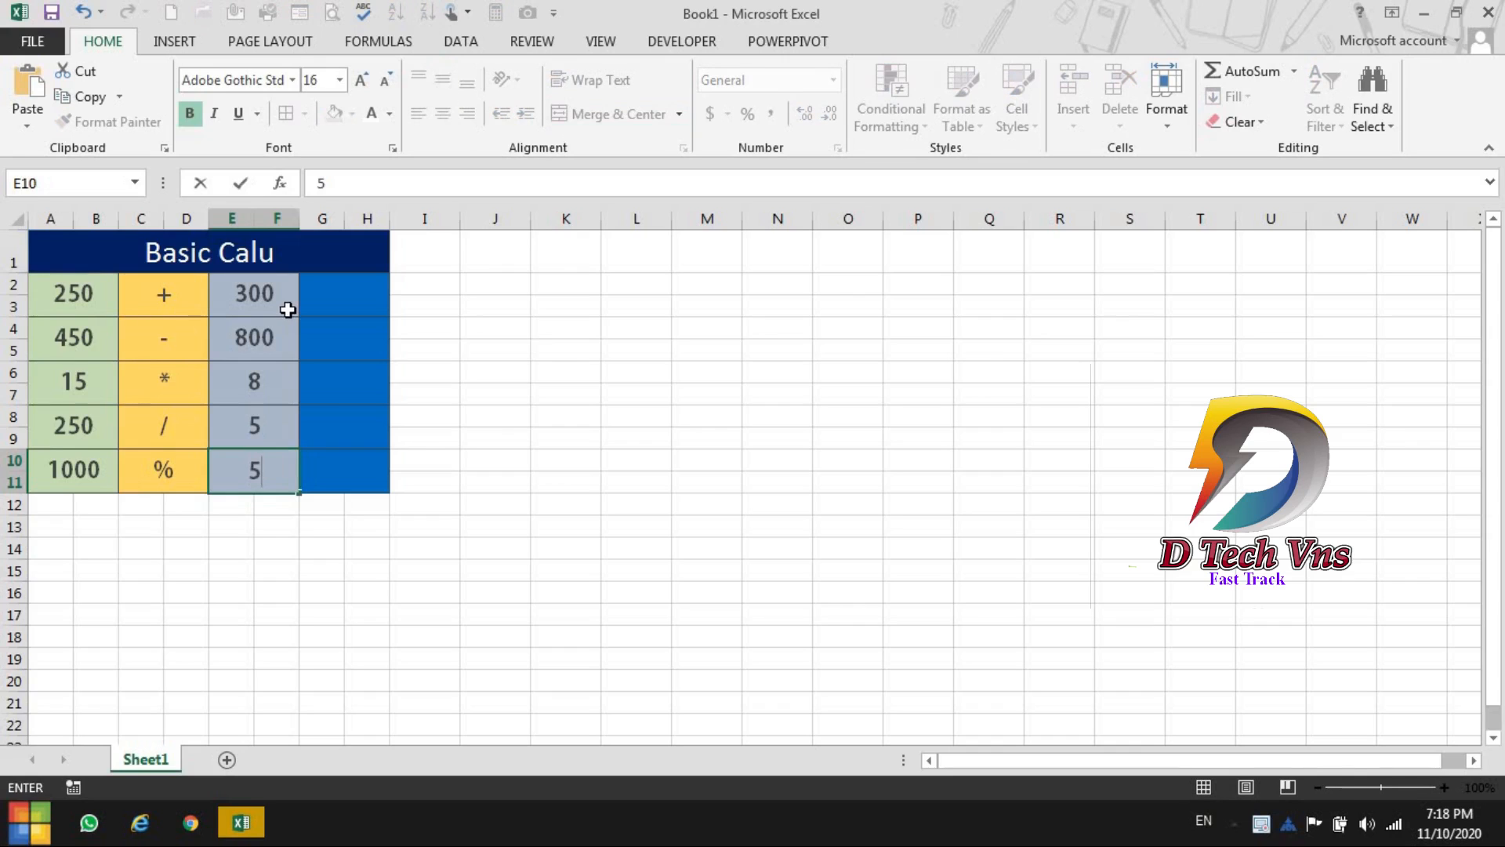
pyautogui.click(325, 329)
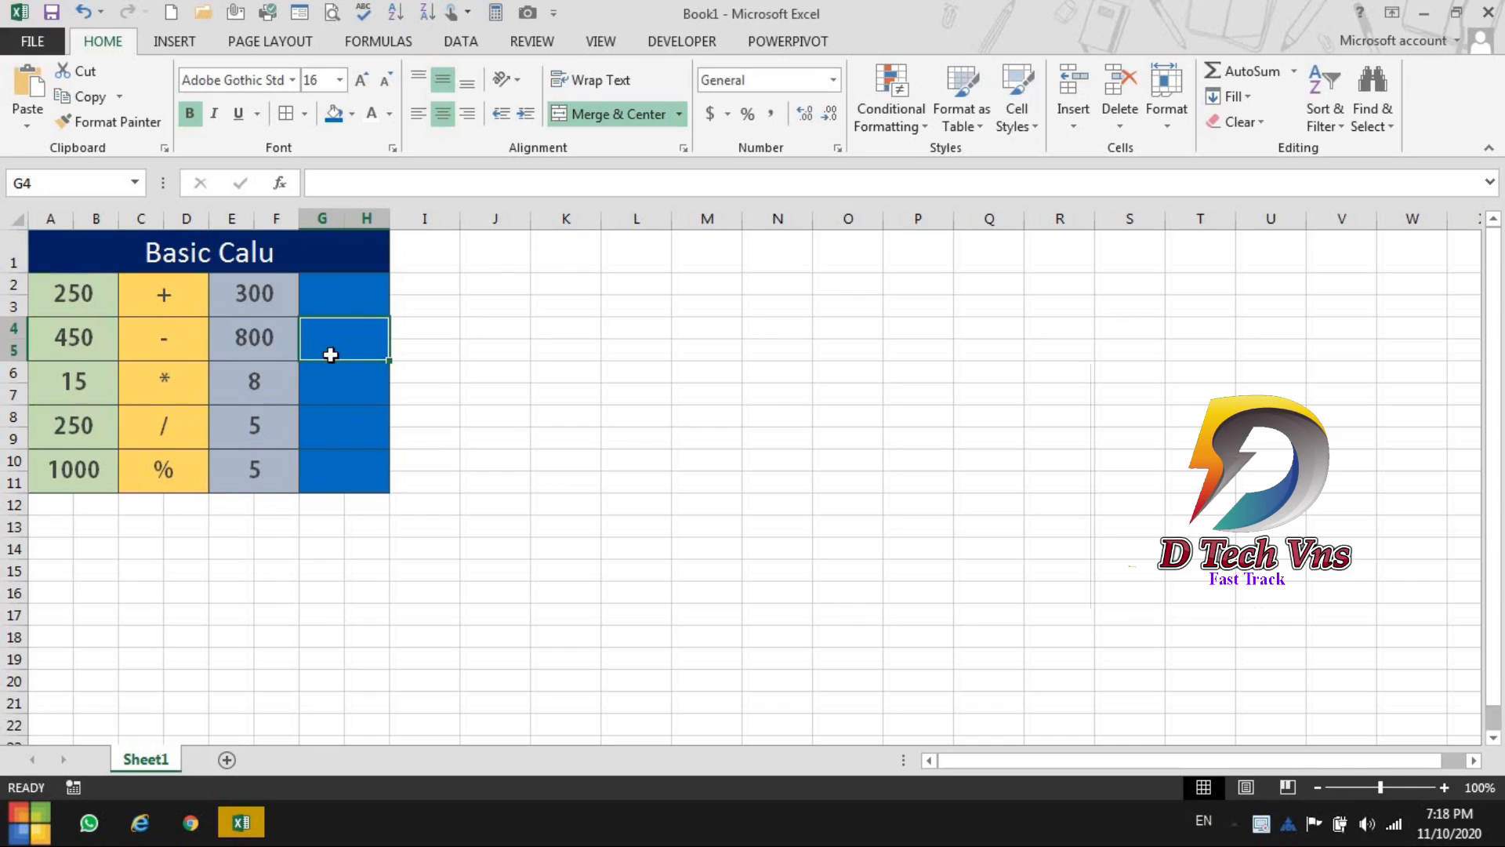
pyautogui.click(348, 301)
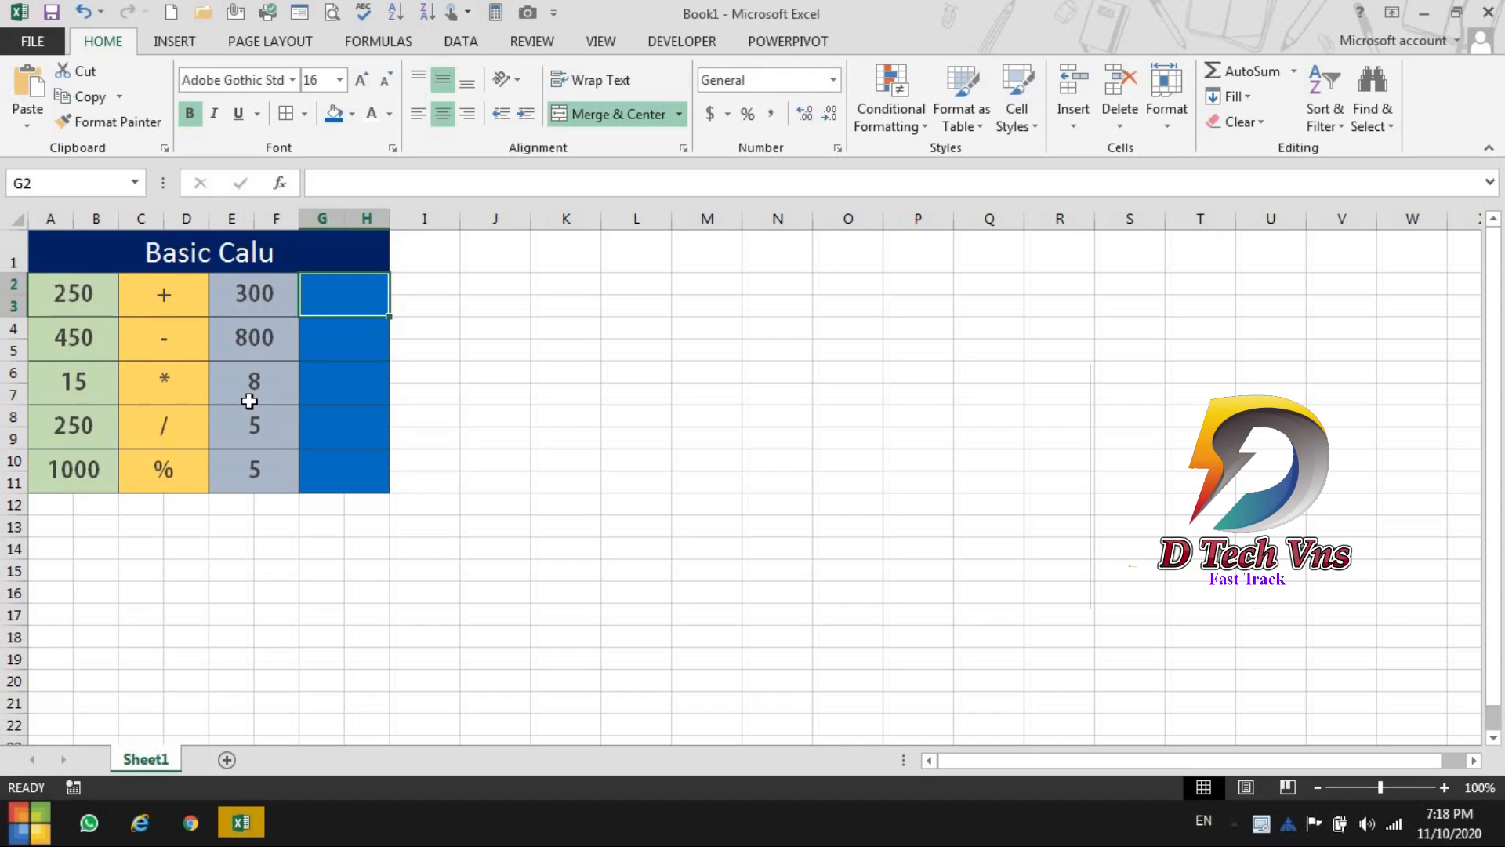
pyautogui.write('=')
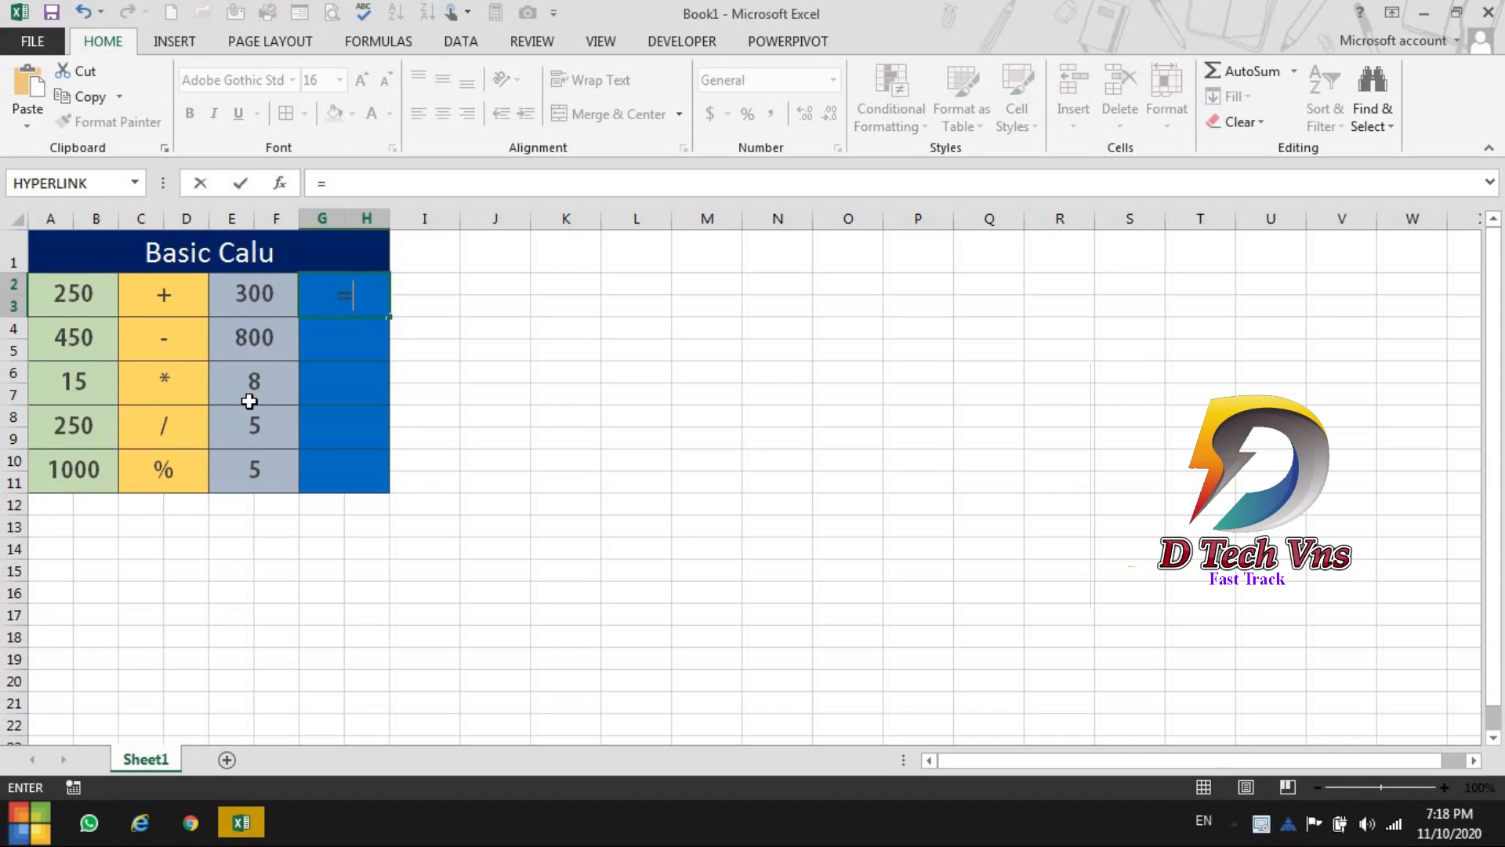
pyautogui.press('Escape')
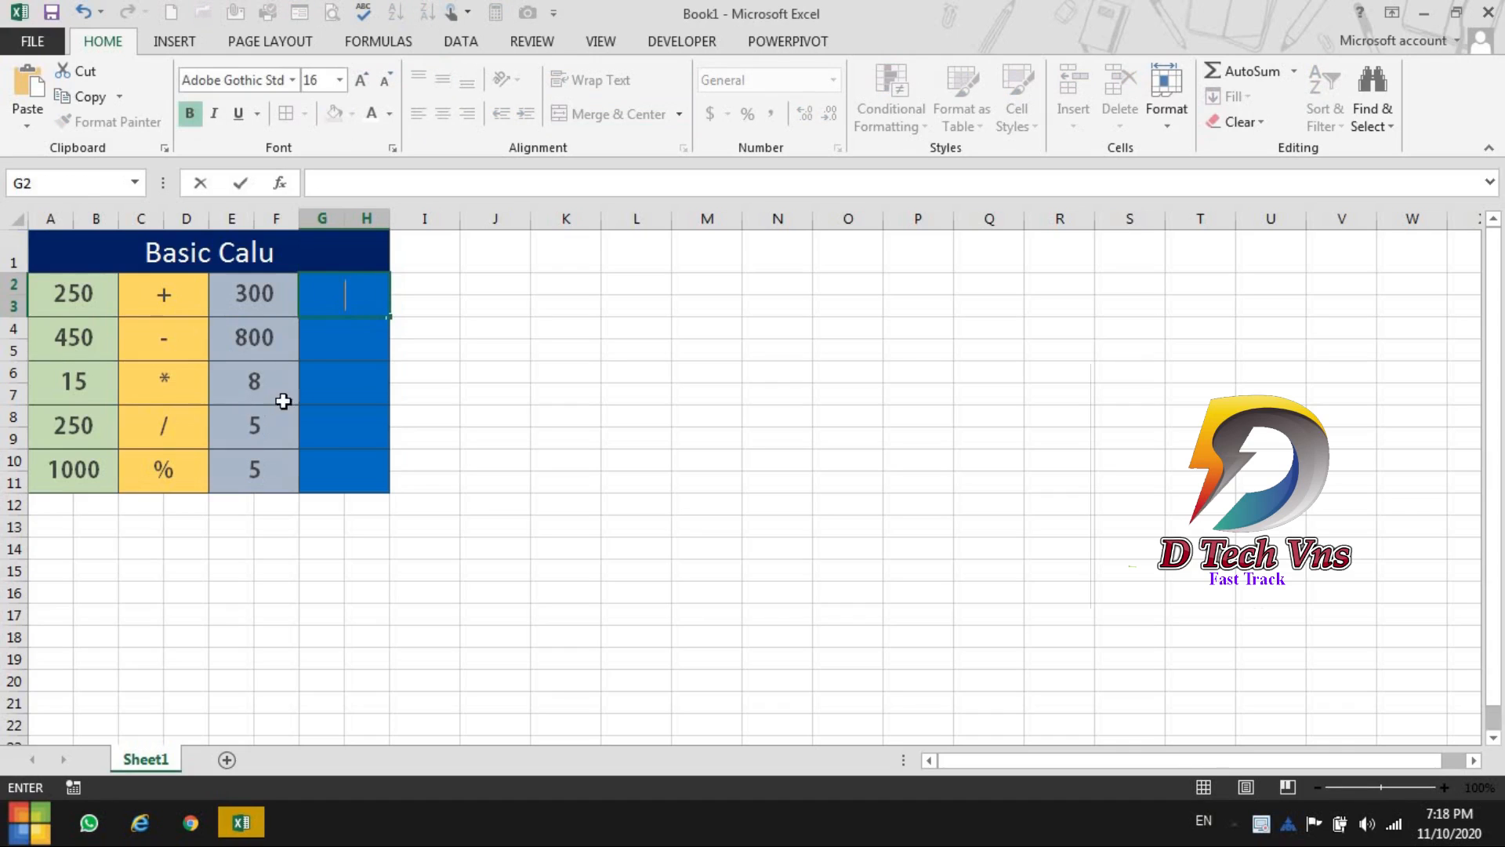
pyautogui.click(426, 403)
# Set the font color of the blue result cells G2:H11 to yellow
pyautogui.moveTo(353, 295); pyautogui.dragTo(374, 506)
pyautogui.click(345, 298)
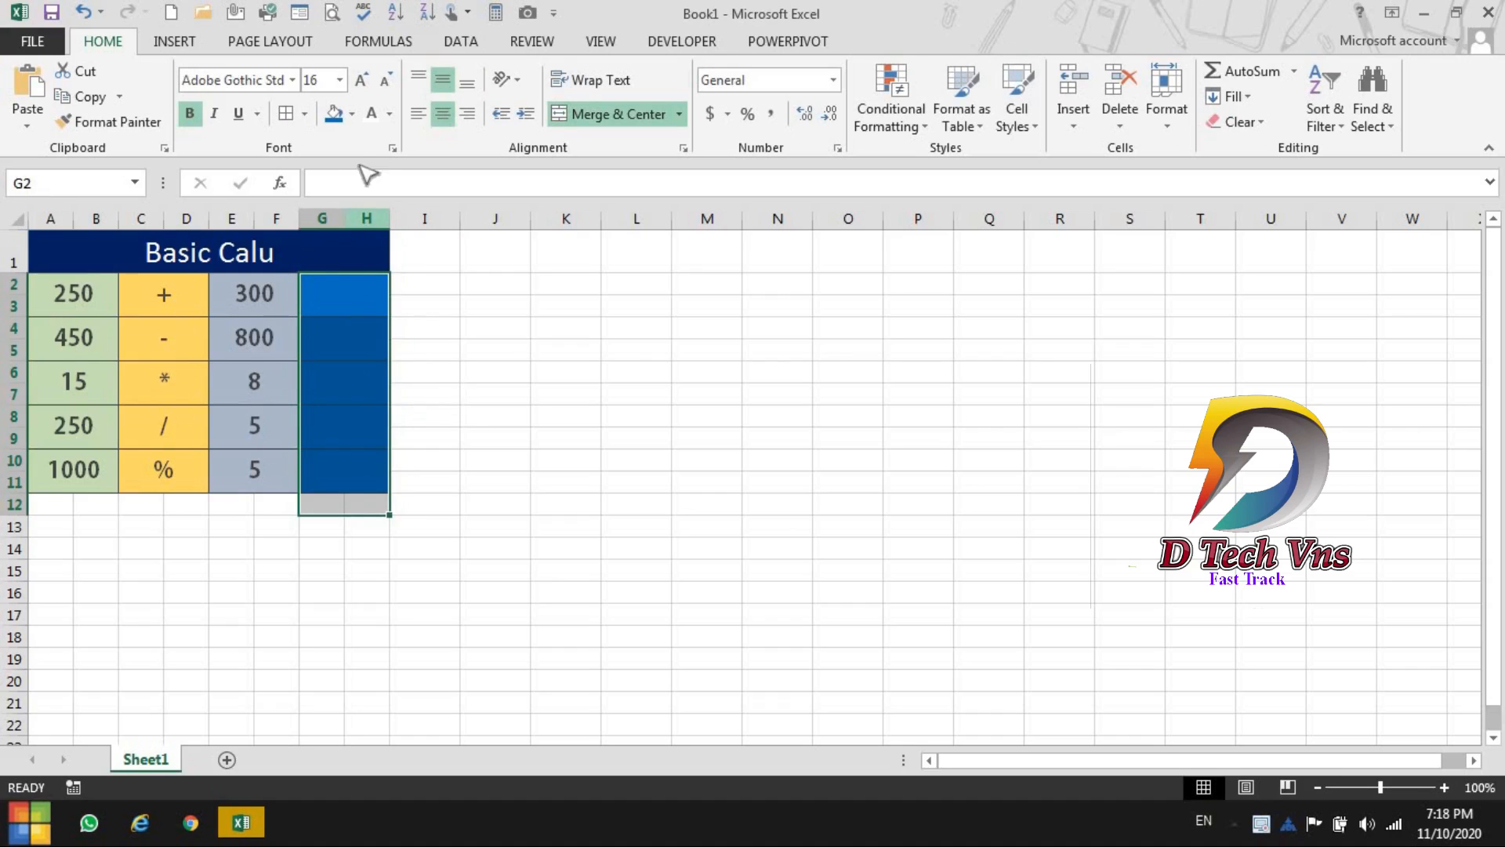
pyautogui.moveTo(341, 293); pyautogui.dragTo(360, 486)
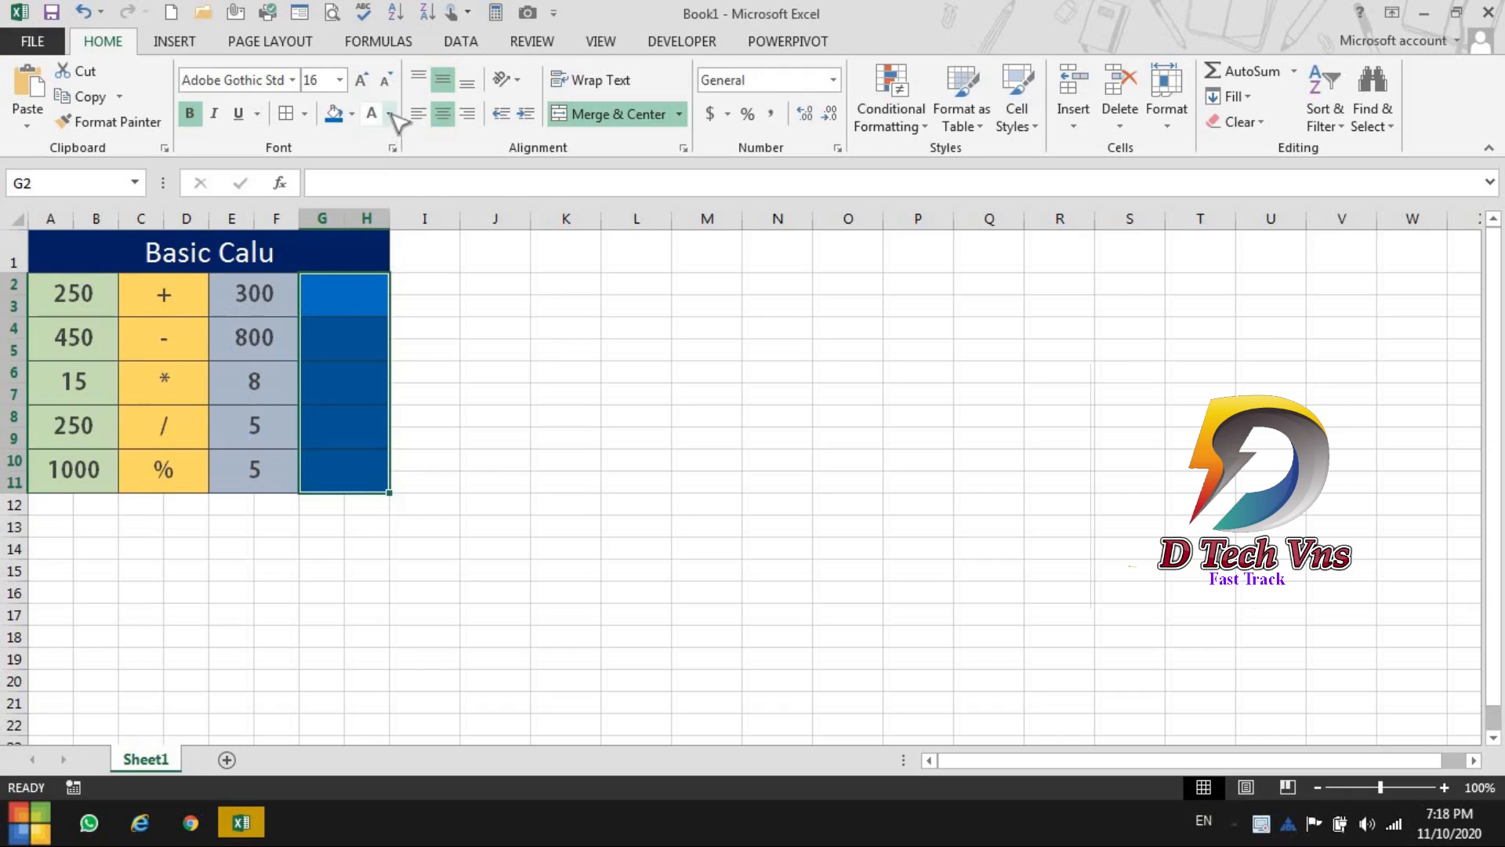
pyautogui.click(389, 115)
pyautogui.click(427, 312)
# Enter the addition formula =A2+E2 in the first result cell, G2
pyautogui.click(372, 297)
pyautogui.write('=')
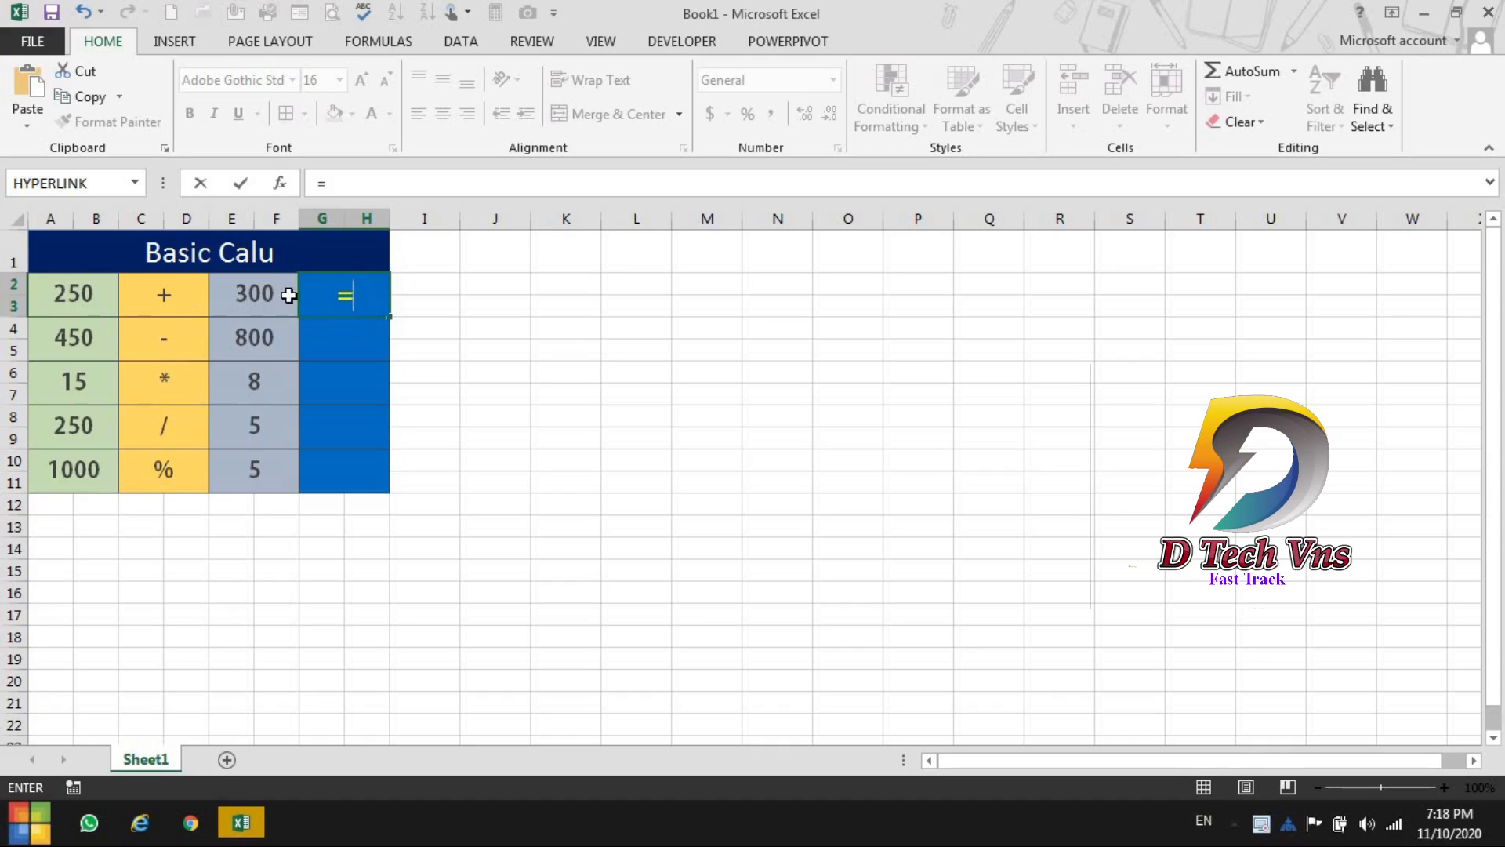
pyautogui.click(79, 298)
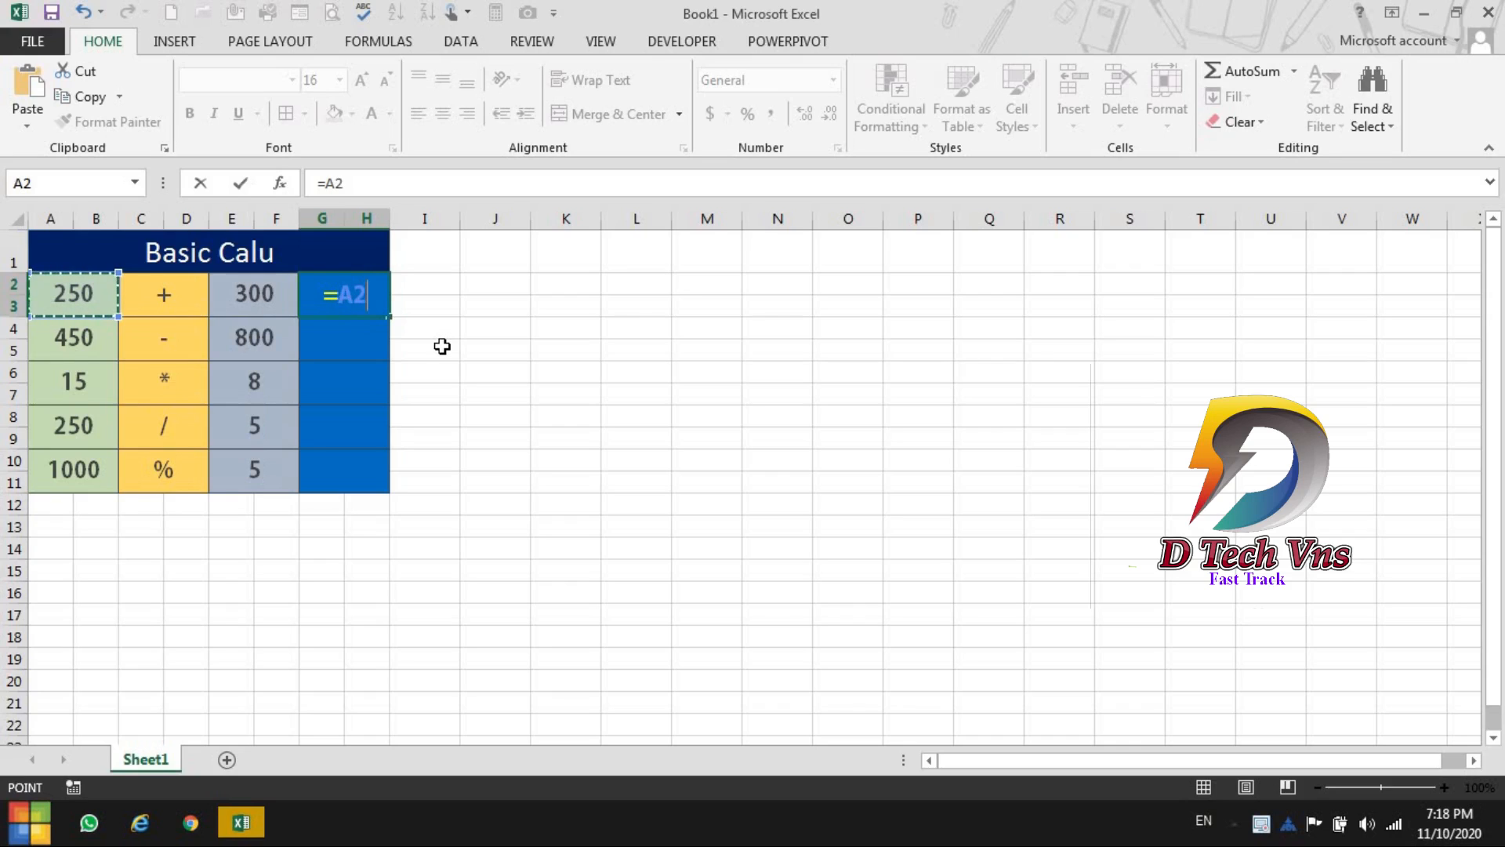
pyautogui.write('+')
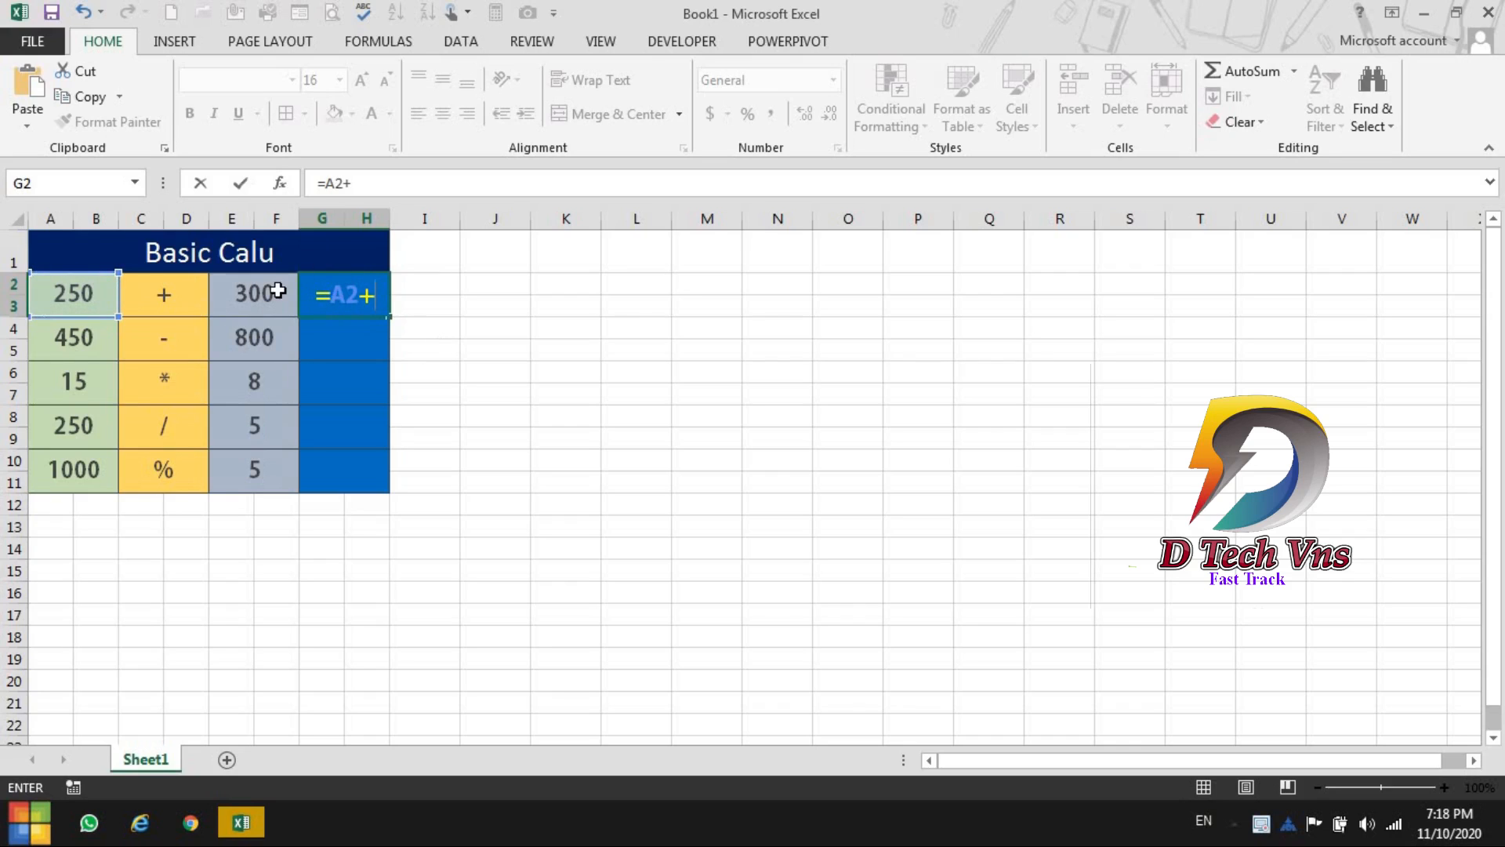
pyautogui.click(267, 292)
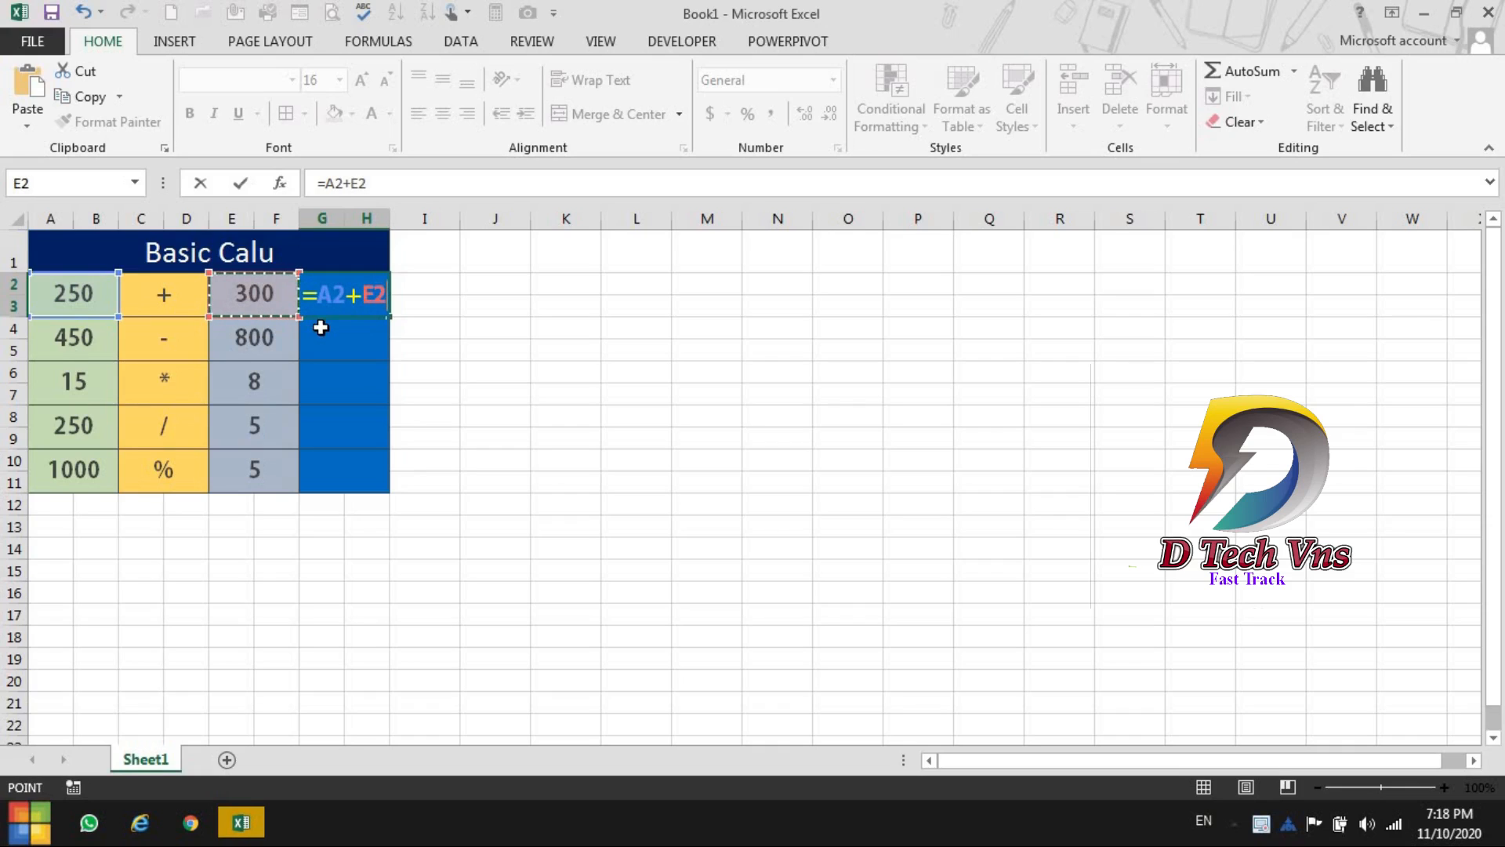
pyautogui.press('Return')
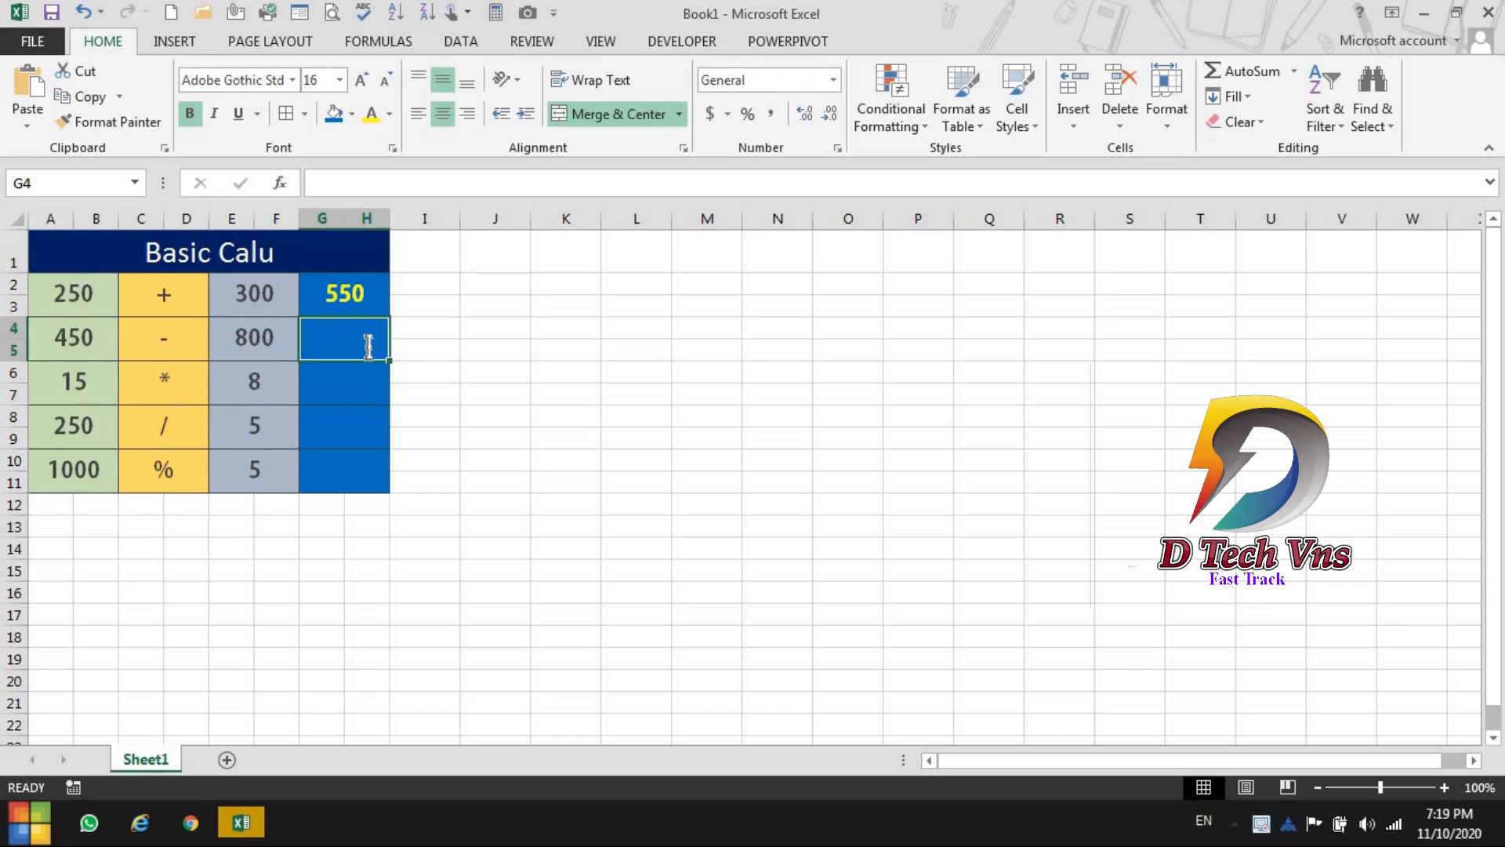
# Enter the subtraction formula =A4-E4 in result cell G4
pyautogui.write('=')
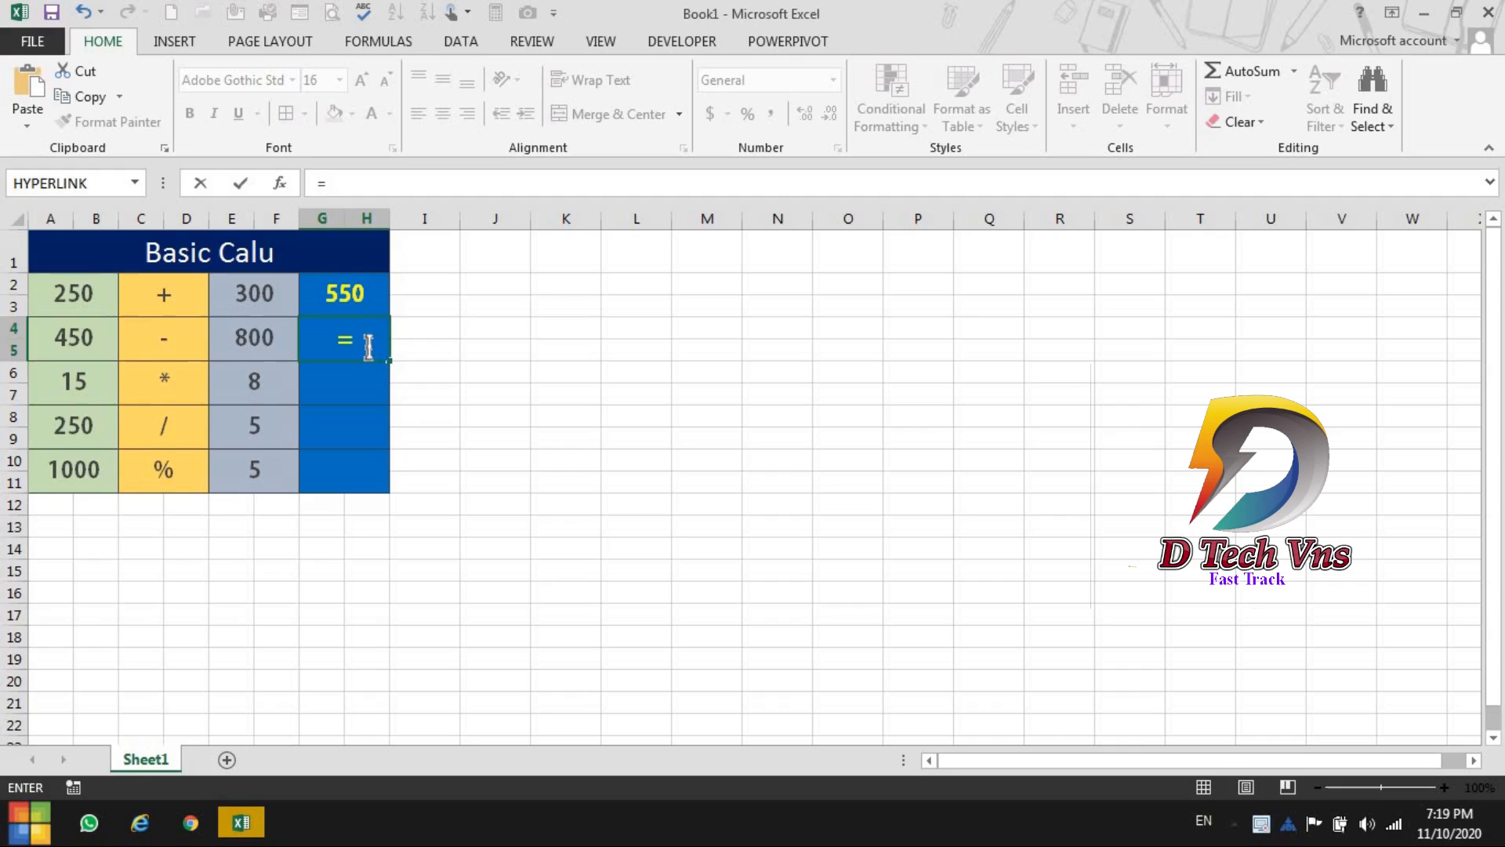
pyautogui.click(73, 330)
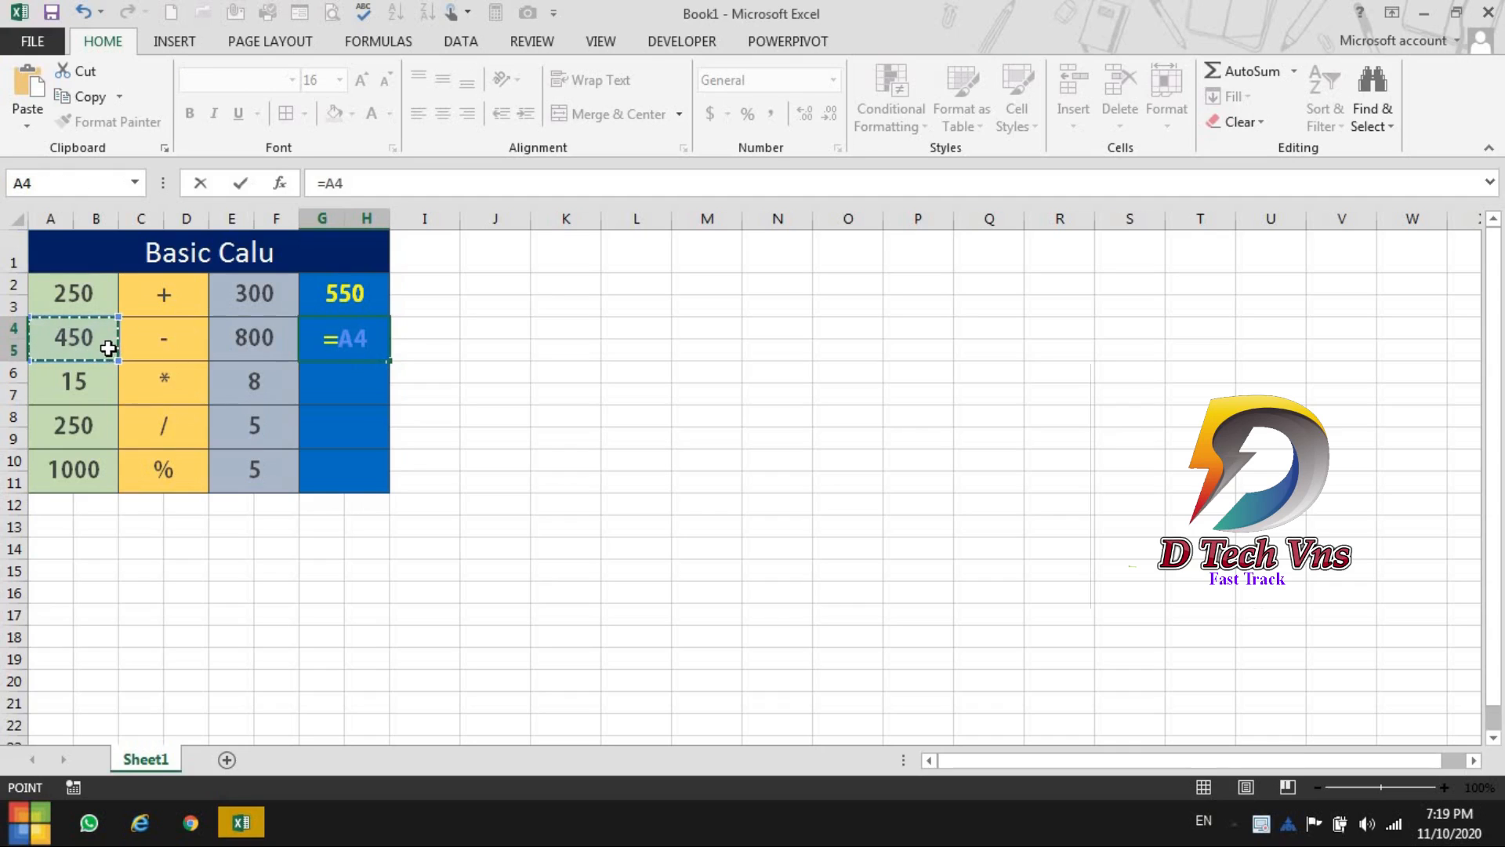
pyautogui.write('-')
pyautogui.click(242, 338)
pyautogui.press('Return')
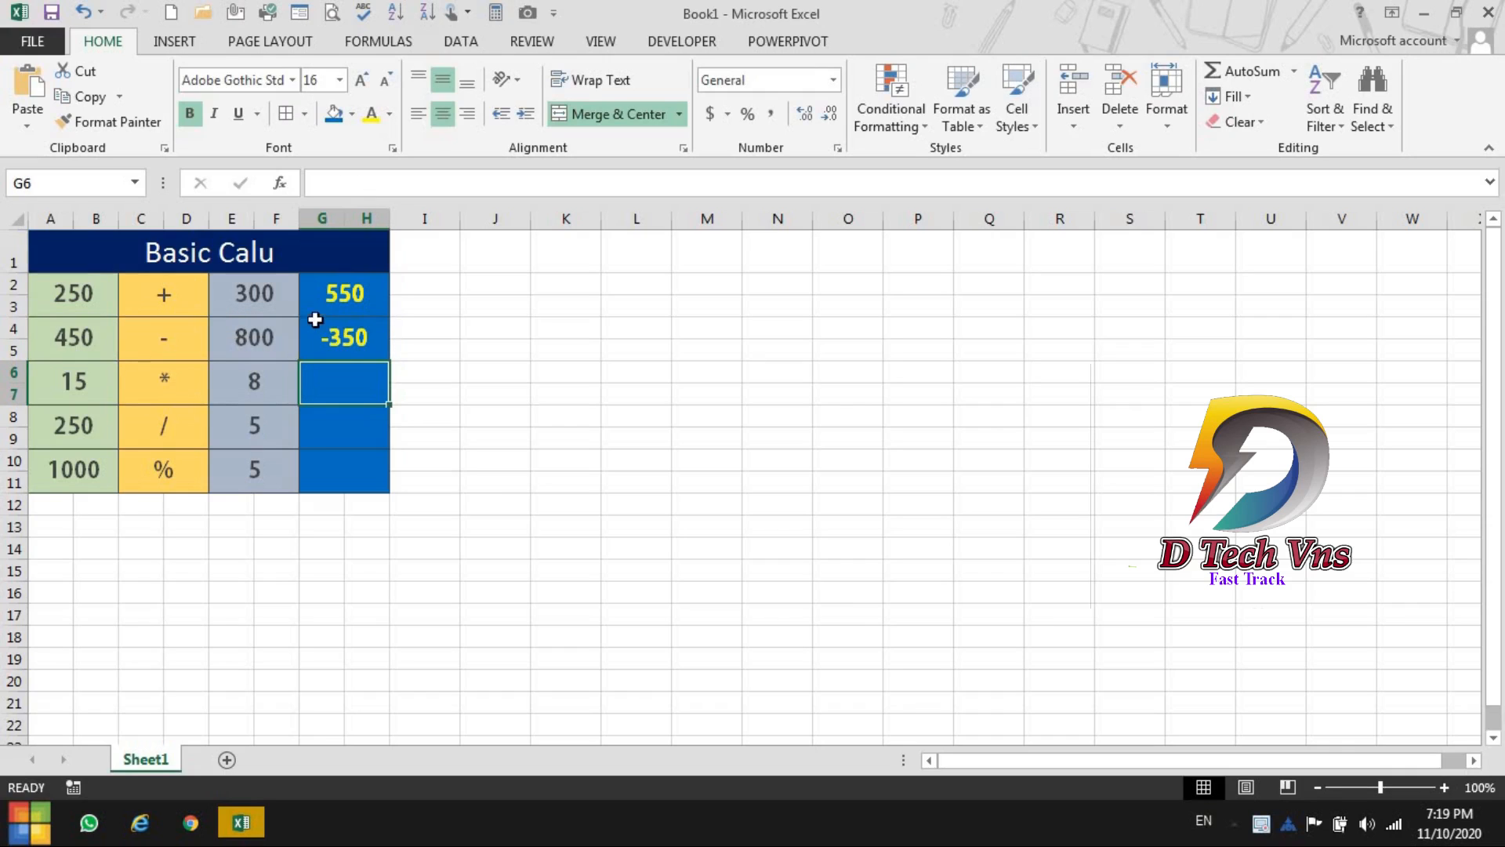
# Set the second operand of the subtraction row, E4, to 200
pyautogui.click(279, 341)
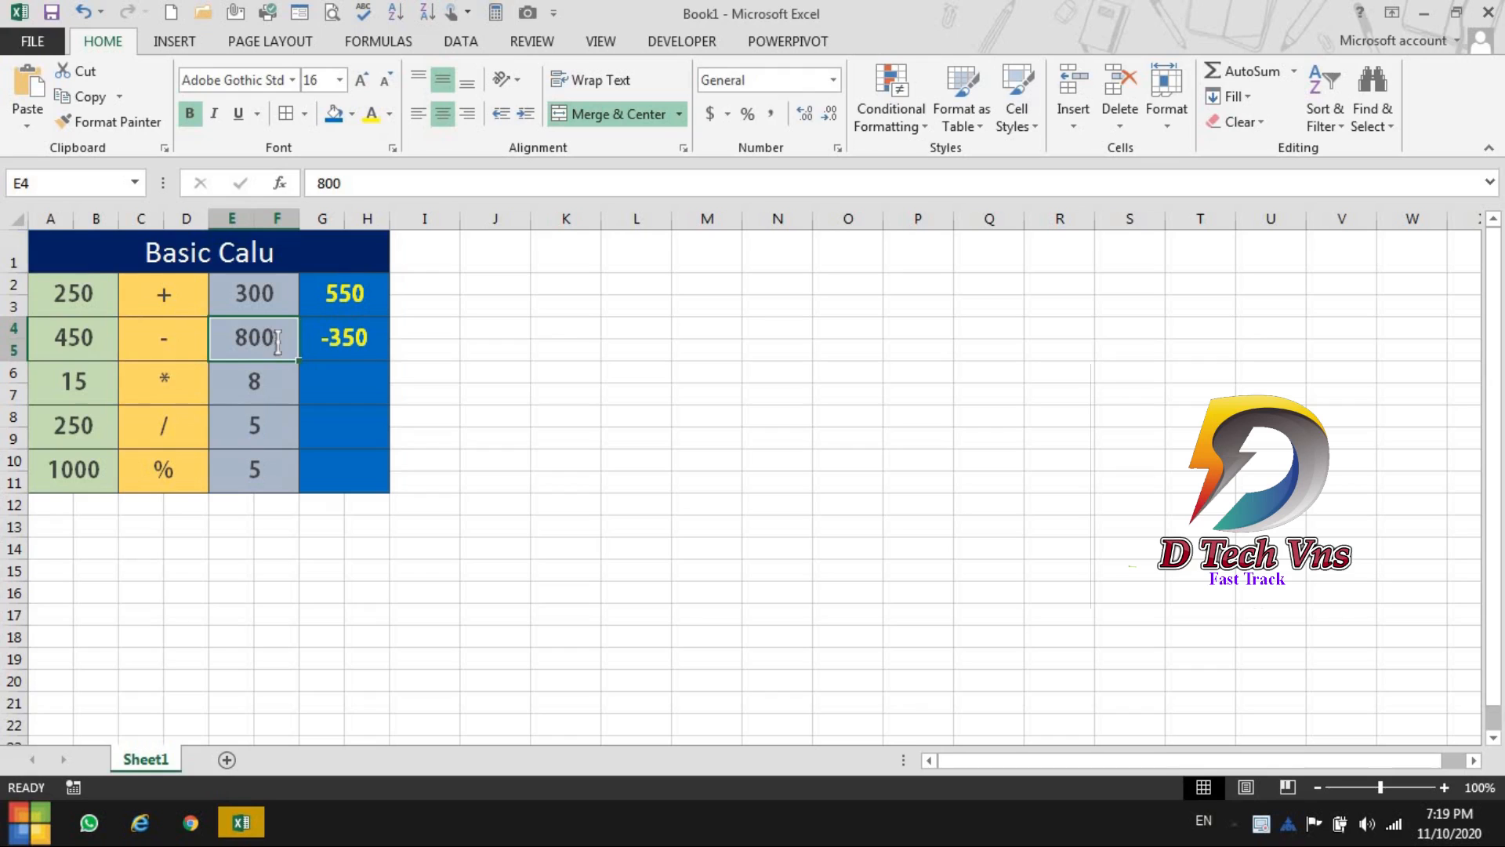
pyautogui.write('200')
pyautogui.press('Return')
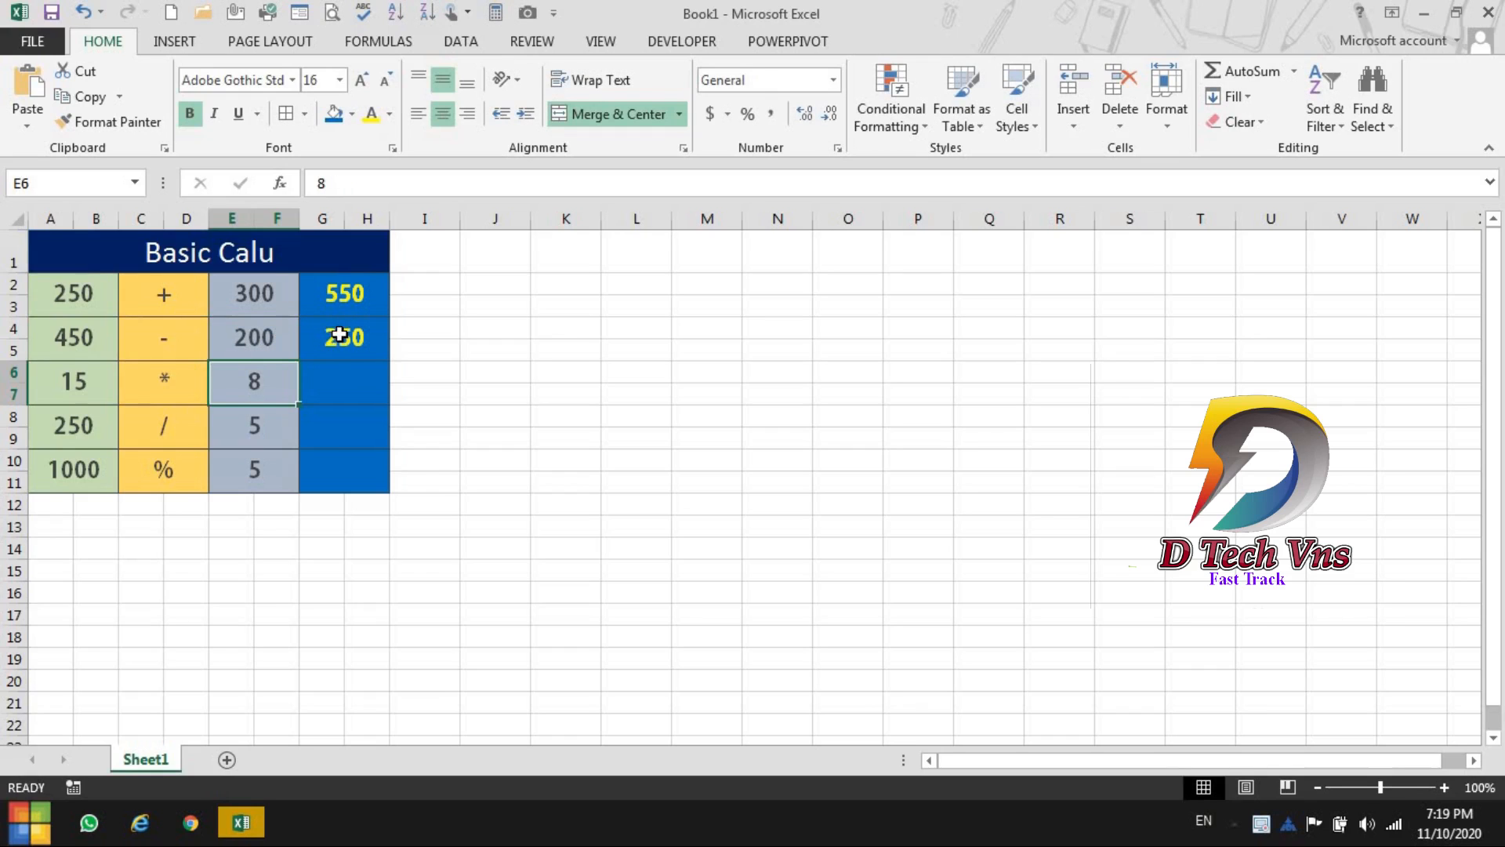
# Enter the multiplication formula =A6*E6 in result cell G6
pyautogui.click(340, 382)
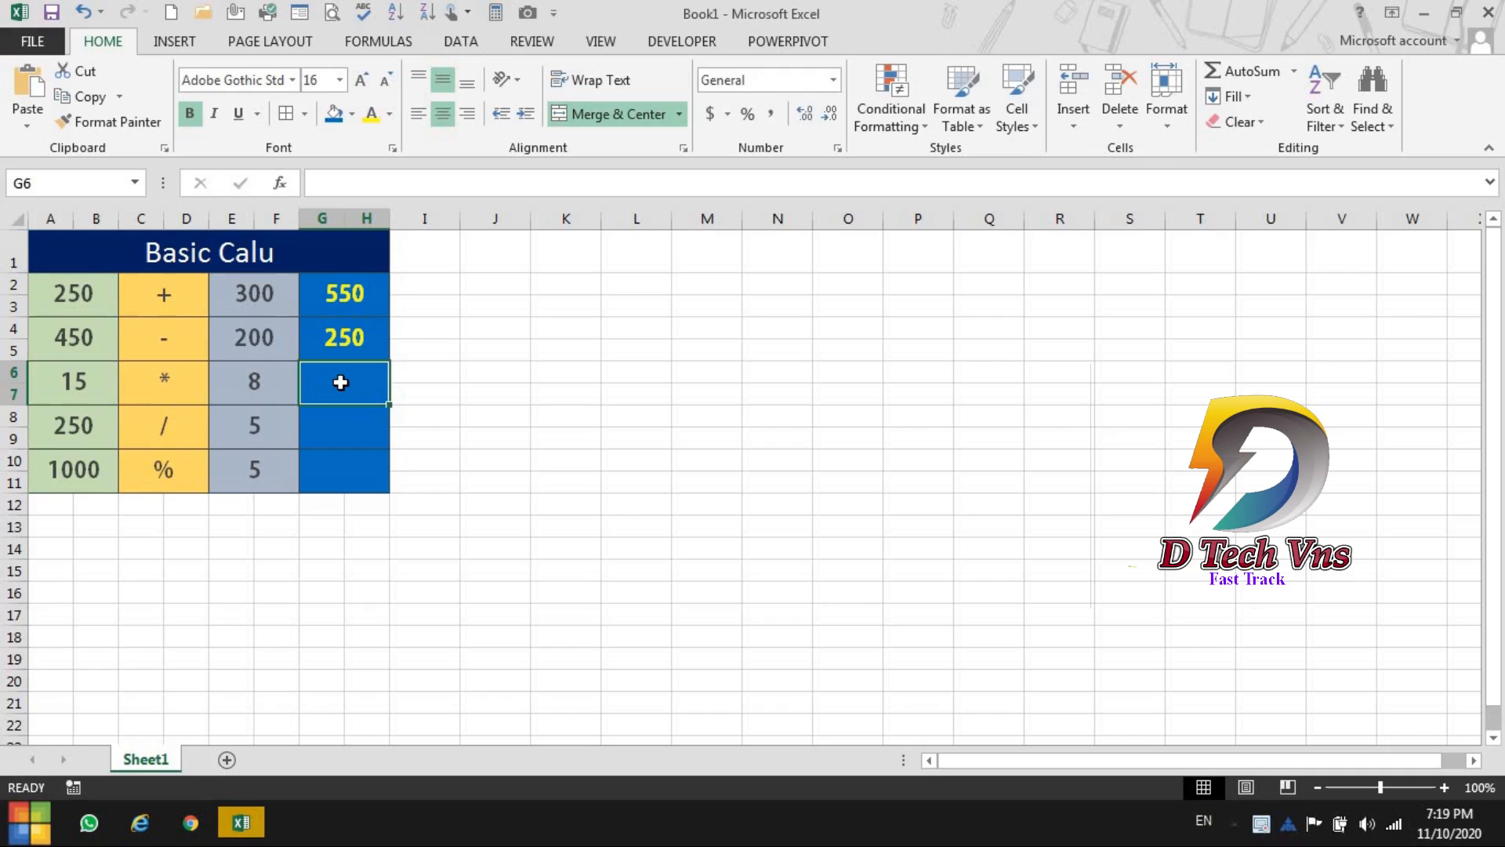
pyautogui.write('=')
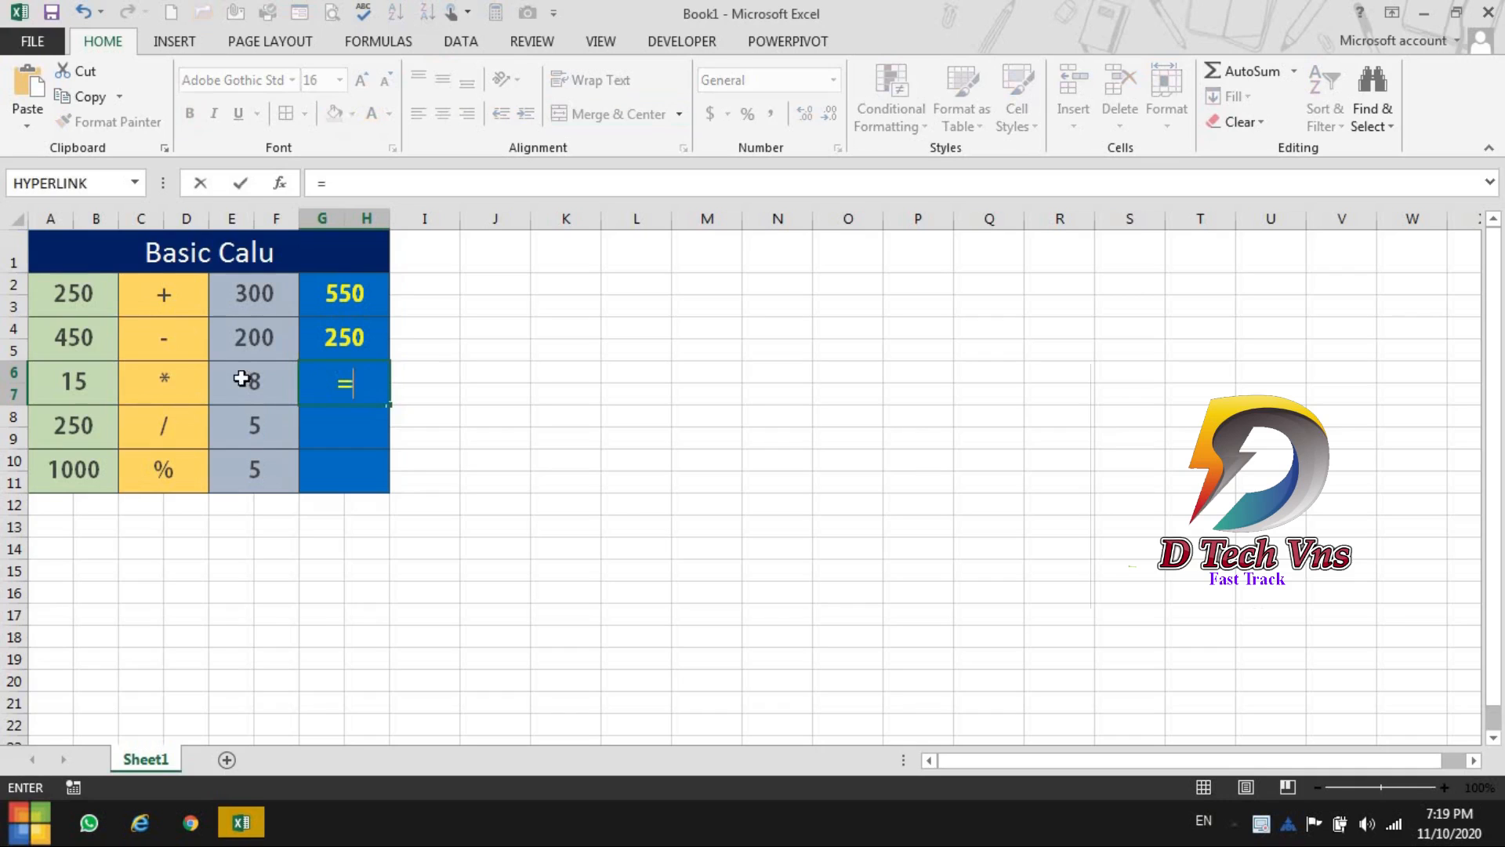
pyautogui.click(93, 379)
pyautogui.write('*')
pyautogui.click(244, 384)
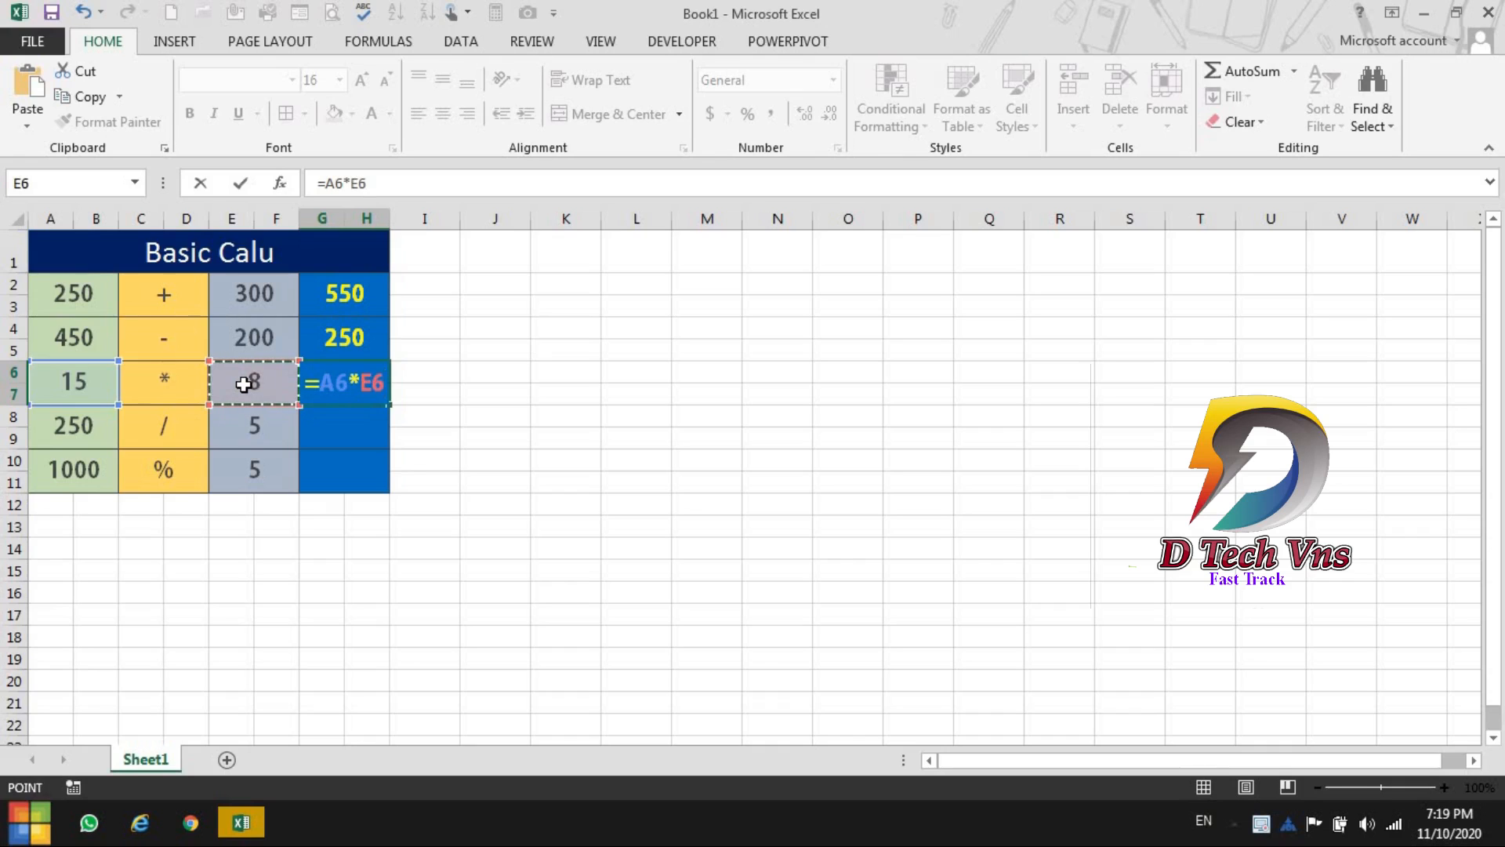
pyautogui.press('Return')
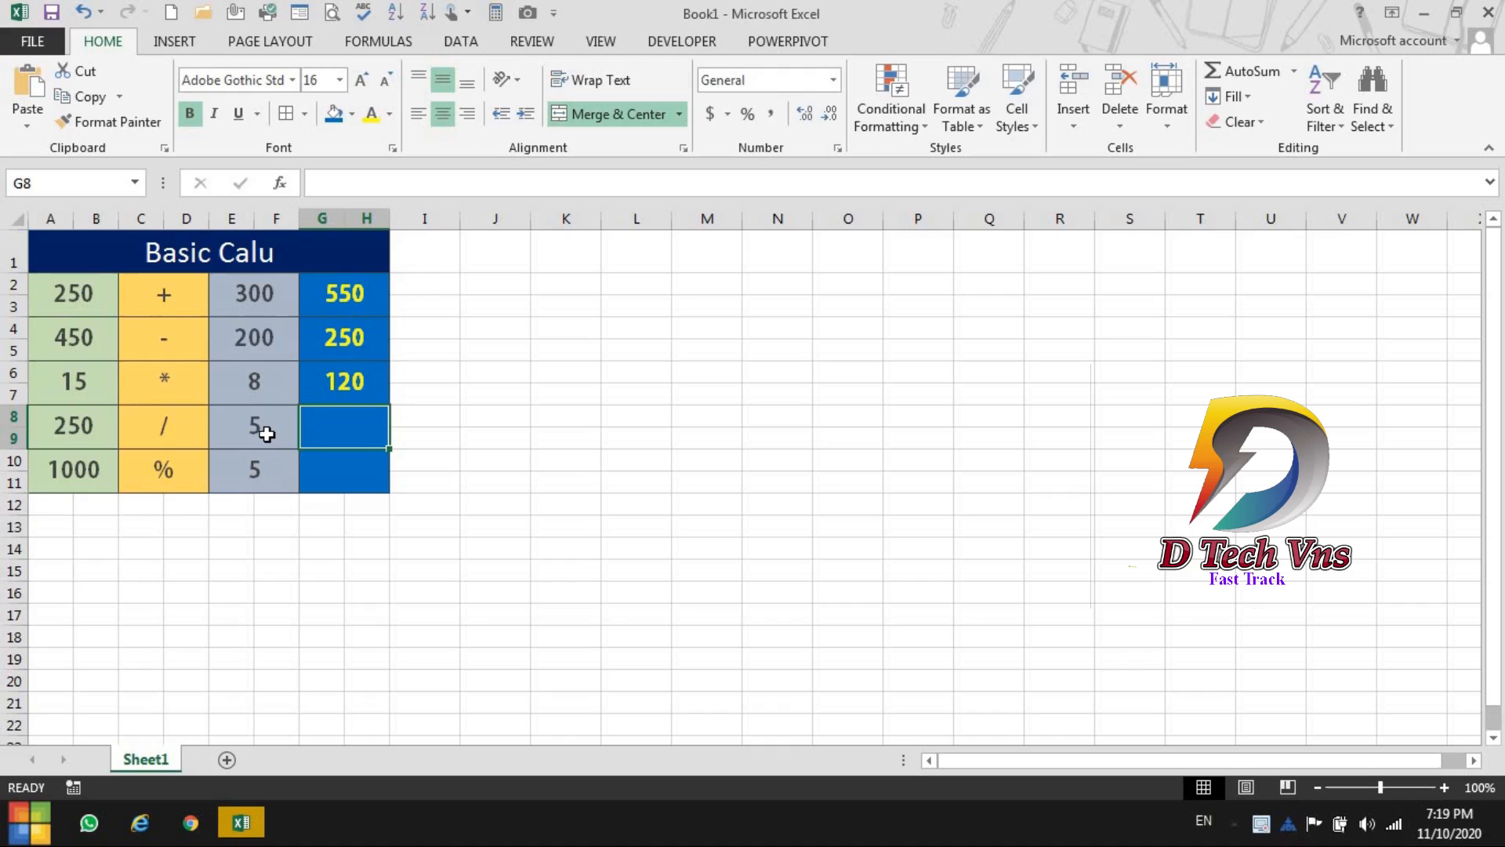
# Enter the division formula =A8/E8 in result cell G8
pyautogui.write('=')
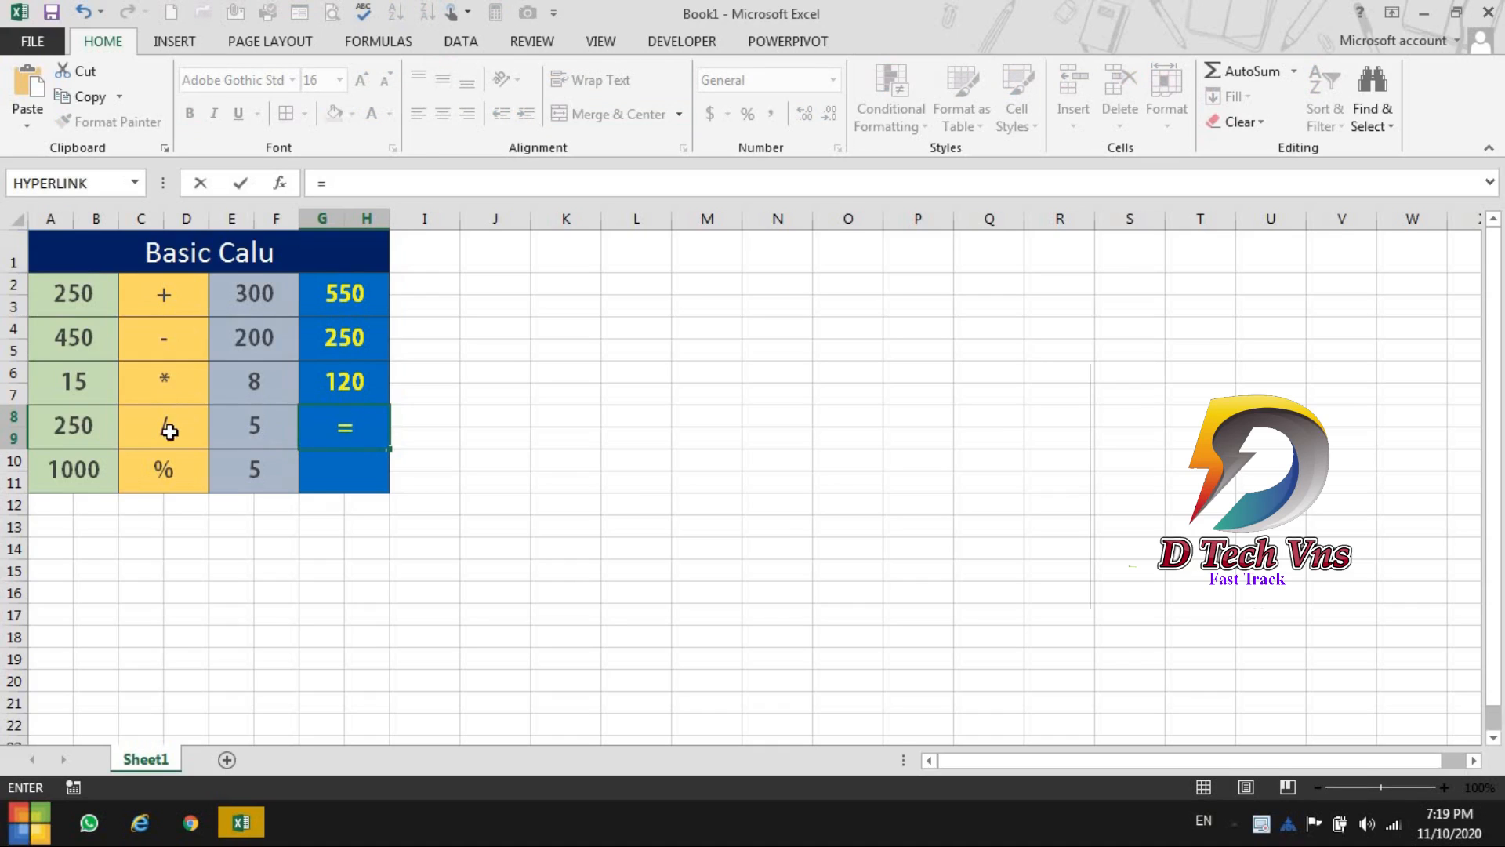
pyautogui.click(74, 430)
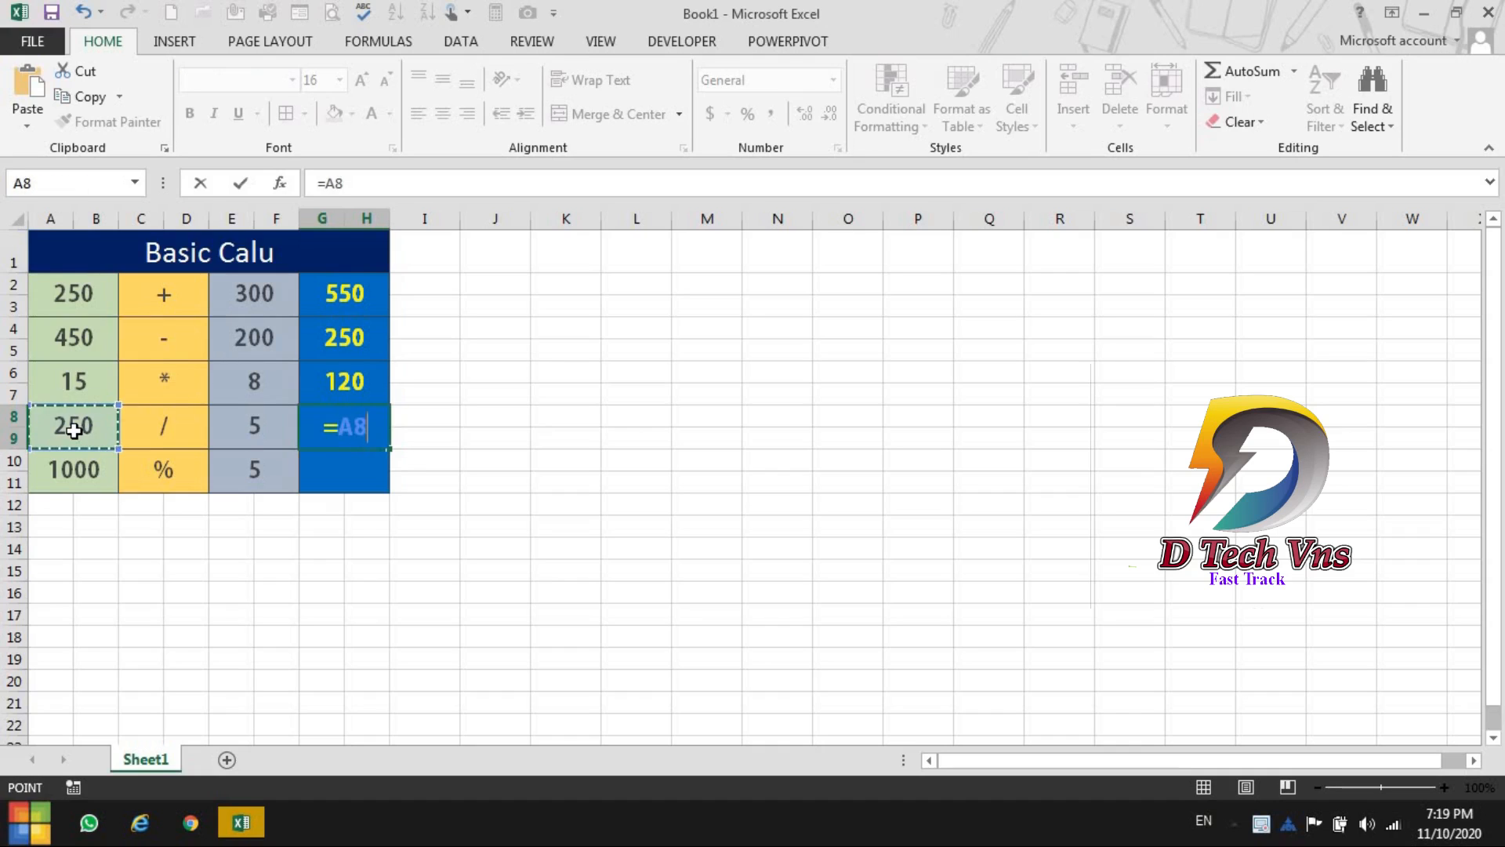
pyautogui.write('/')
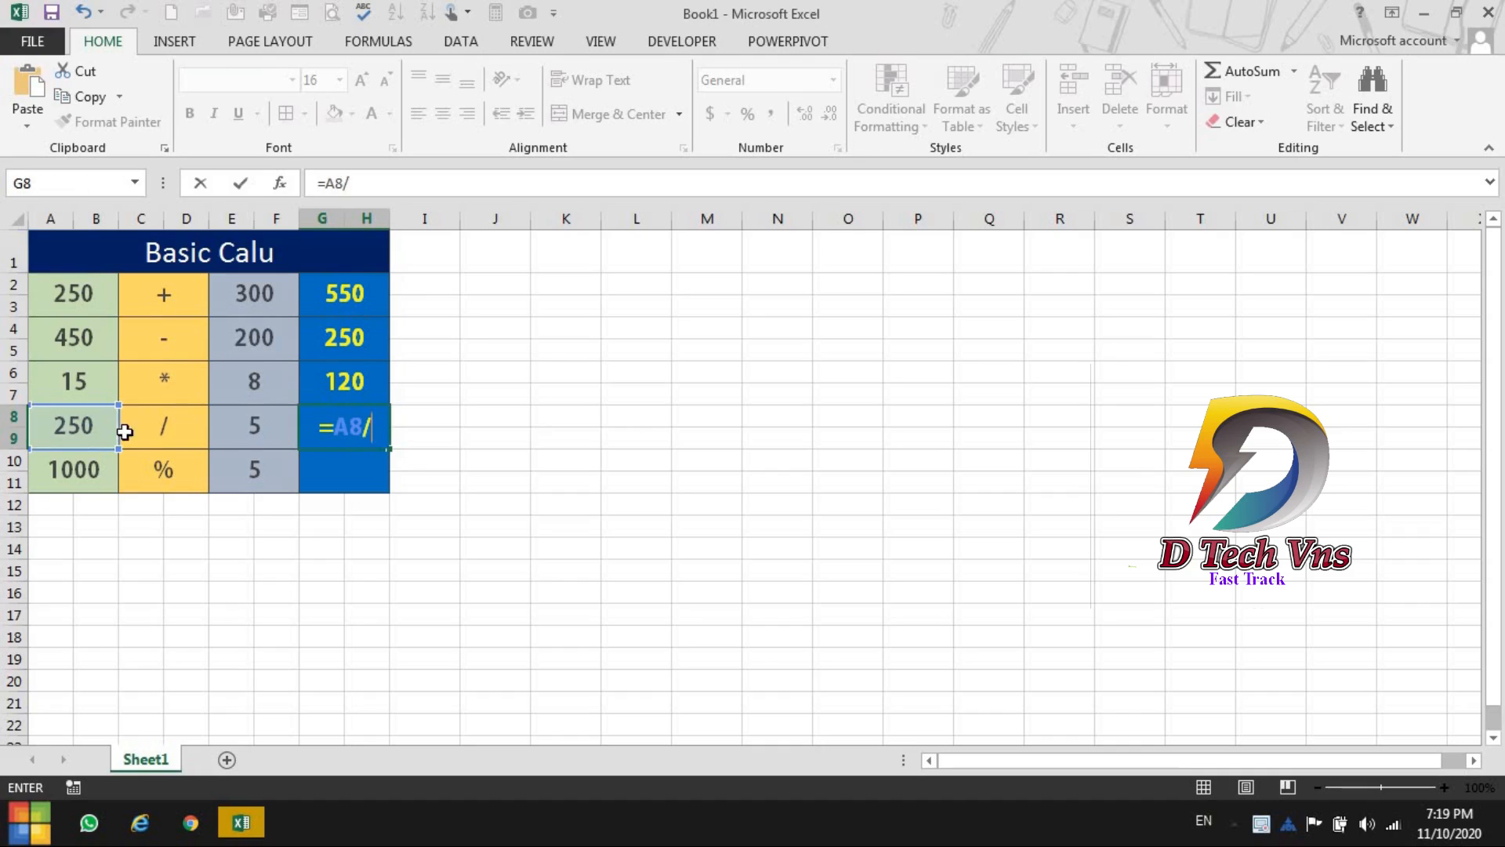
pyautogui.click(238, 430)
pyautogui.press('Return')
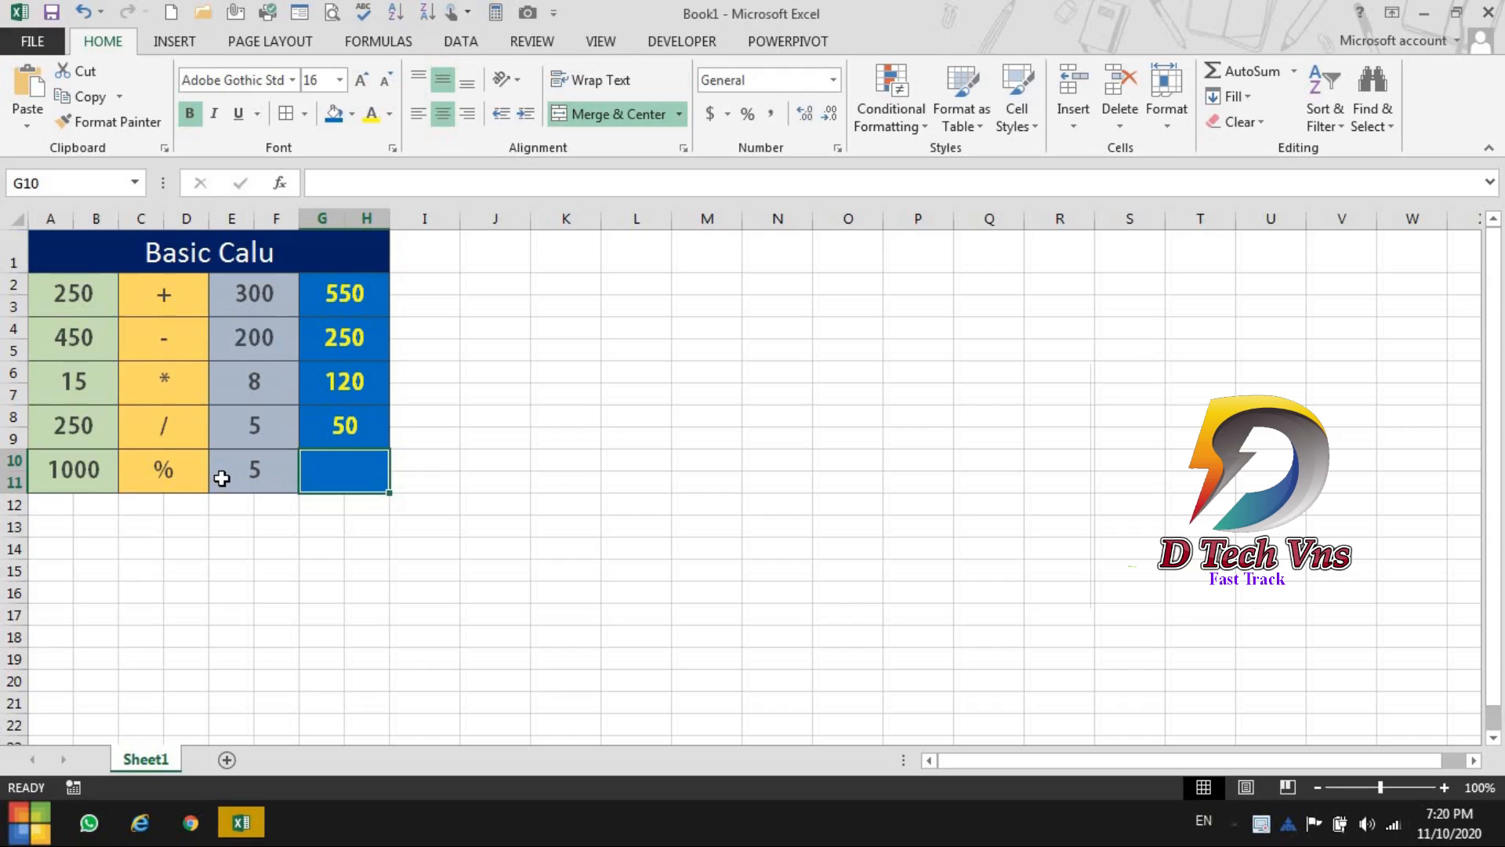
# Enter the percentage formula =A10*E10/100 in result cell G10
pyautogui.write('=')
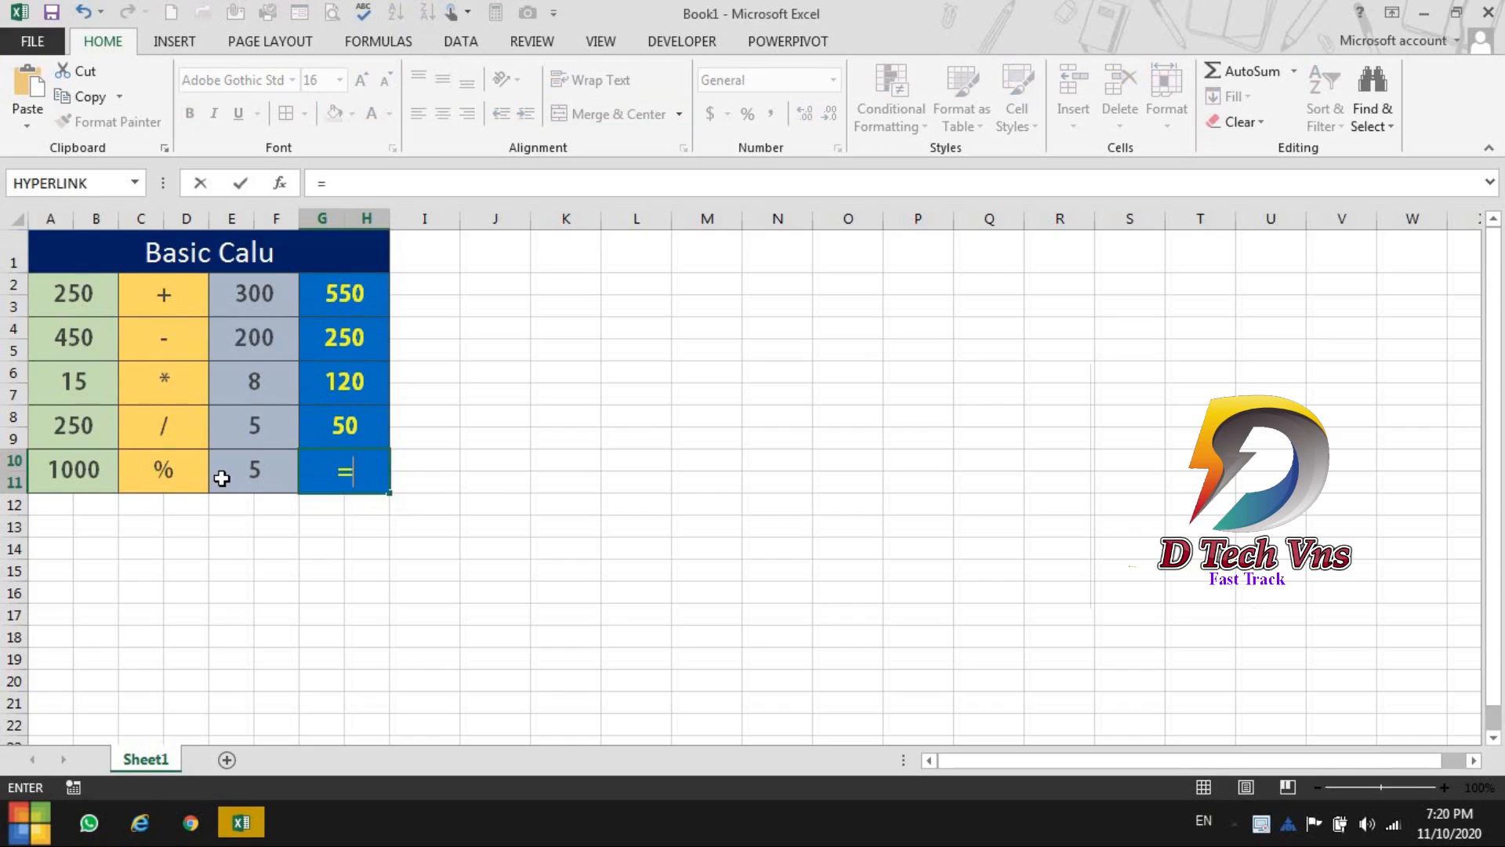
pyautogui.click(66, 475)
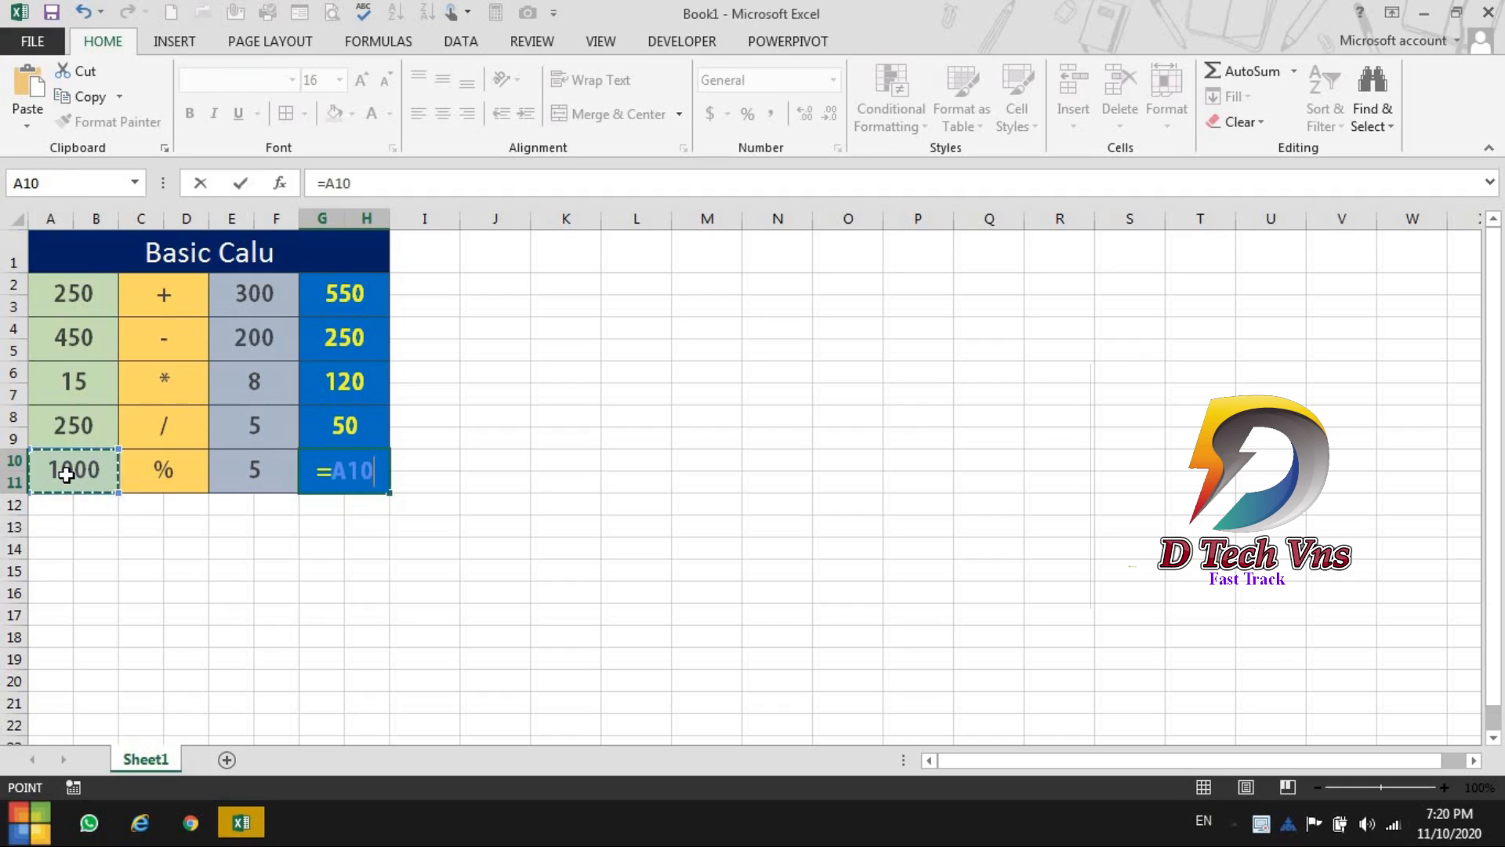
pyautogui.write('*')
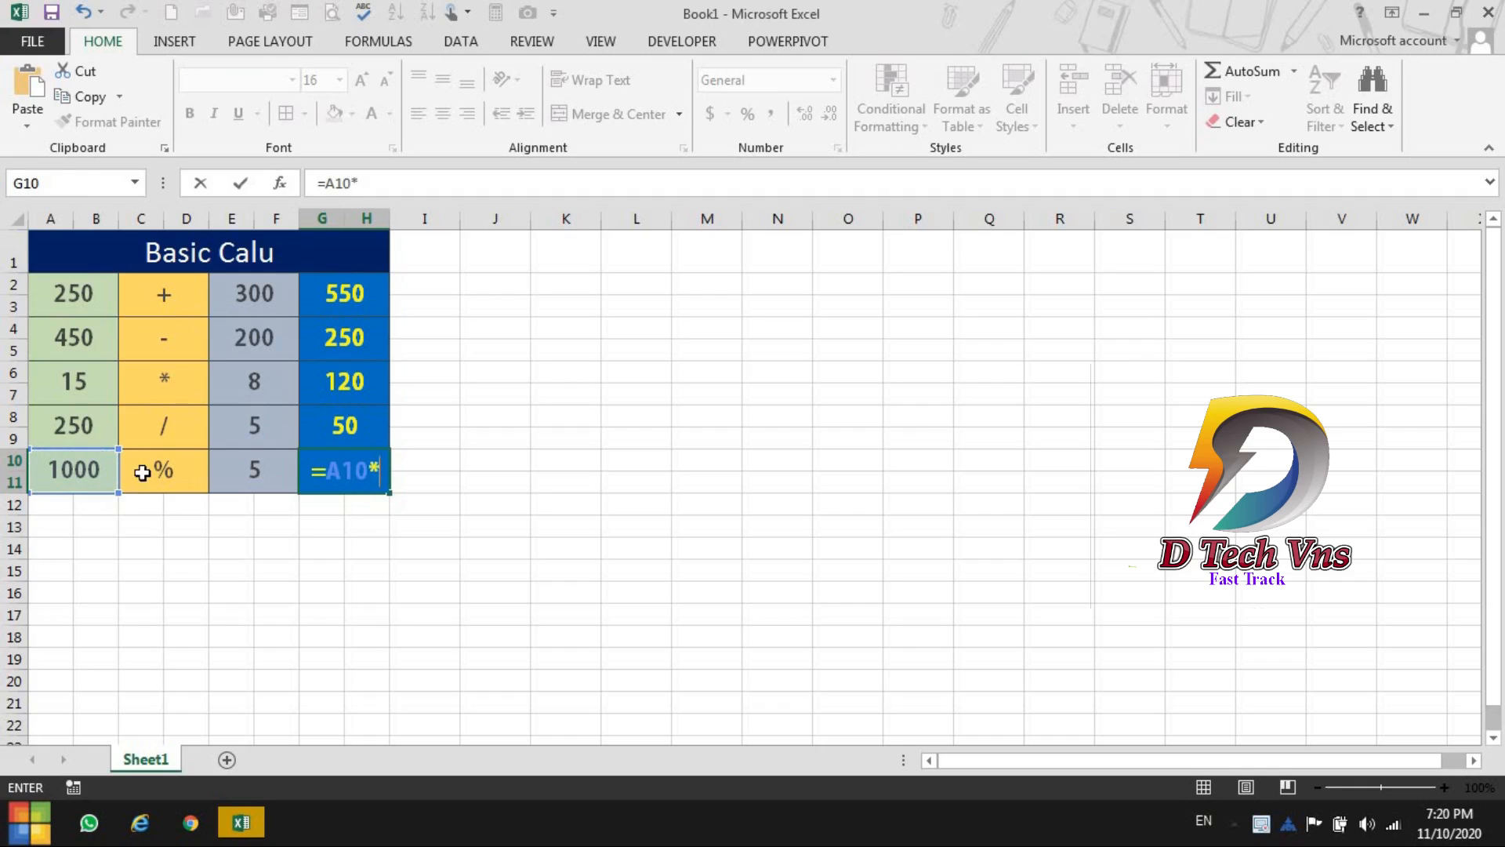
pyautogui.click(234, 480)
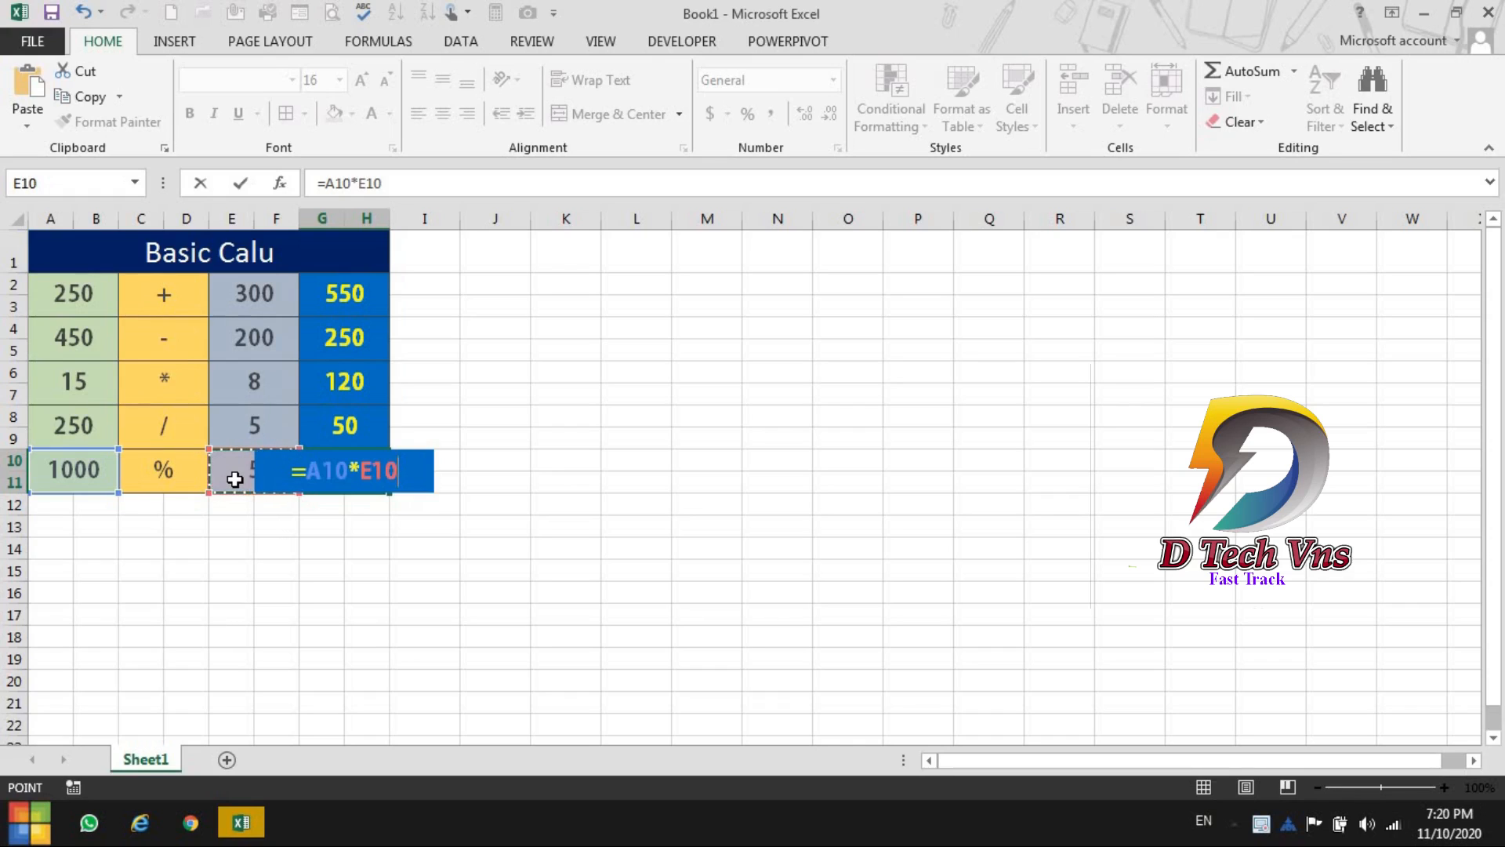
pyautogui.write('/100')
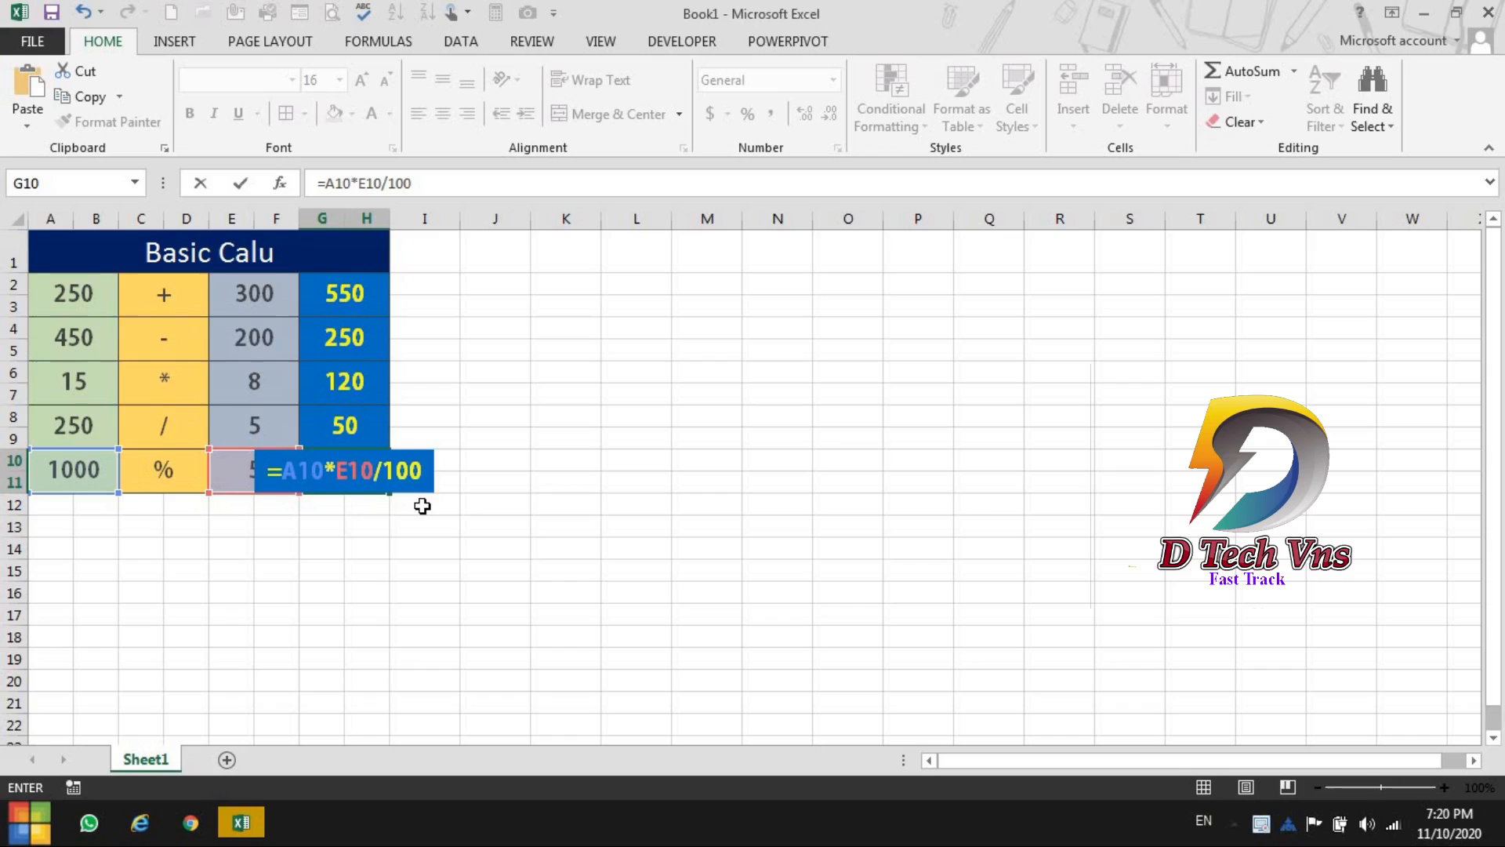
pyautogui.press('Return')
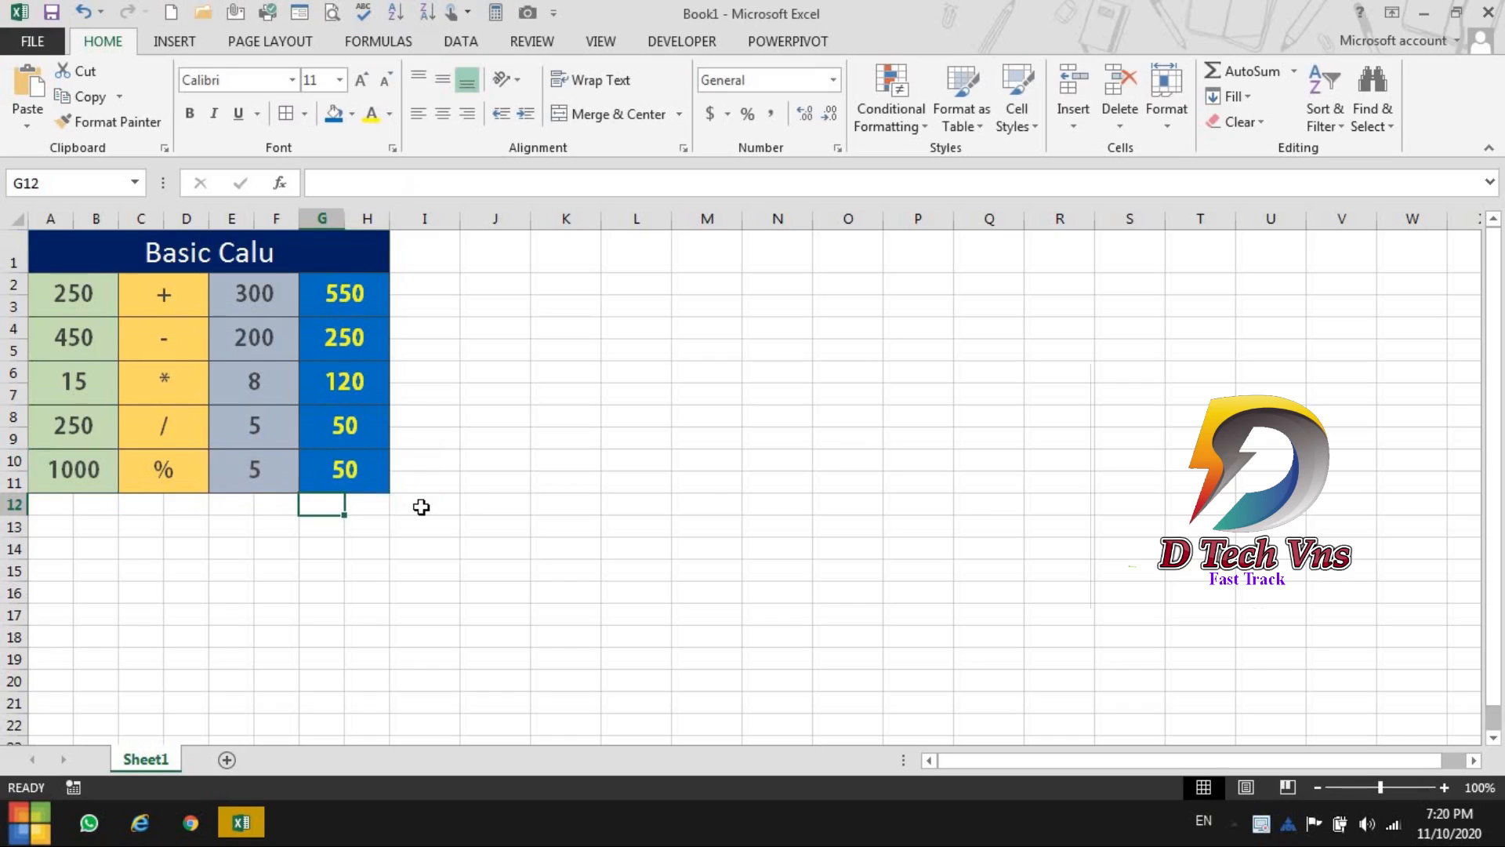
pyautogui.click(378, 484)
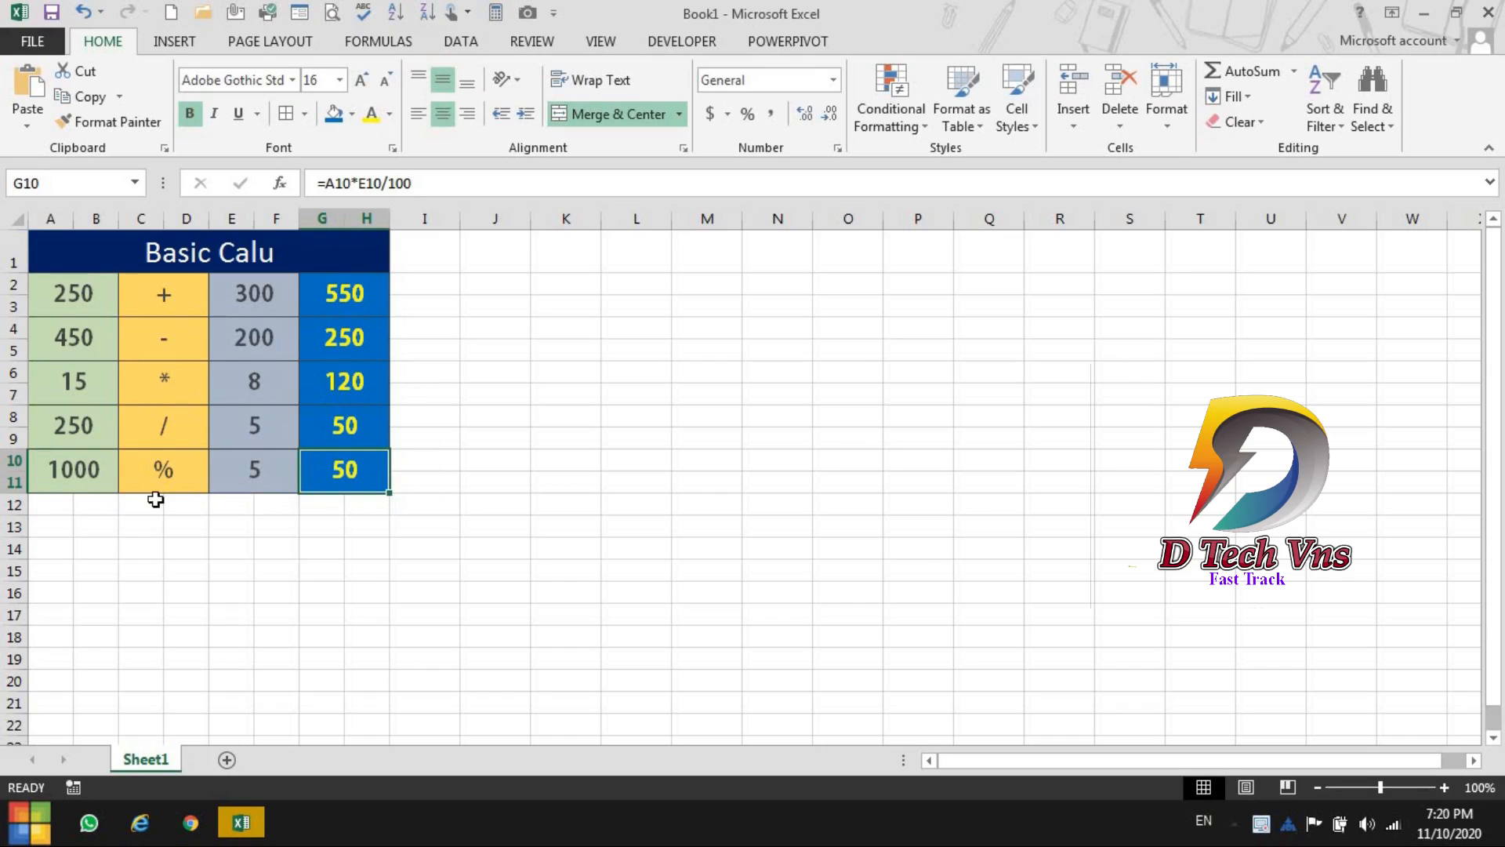
pyautogui.click(252, 299)
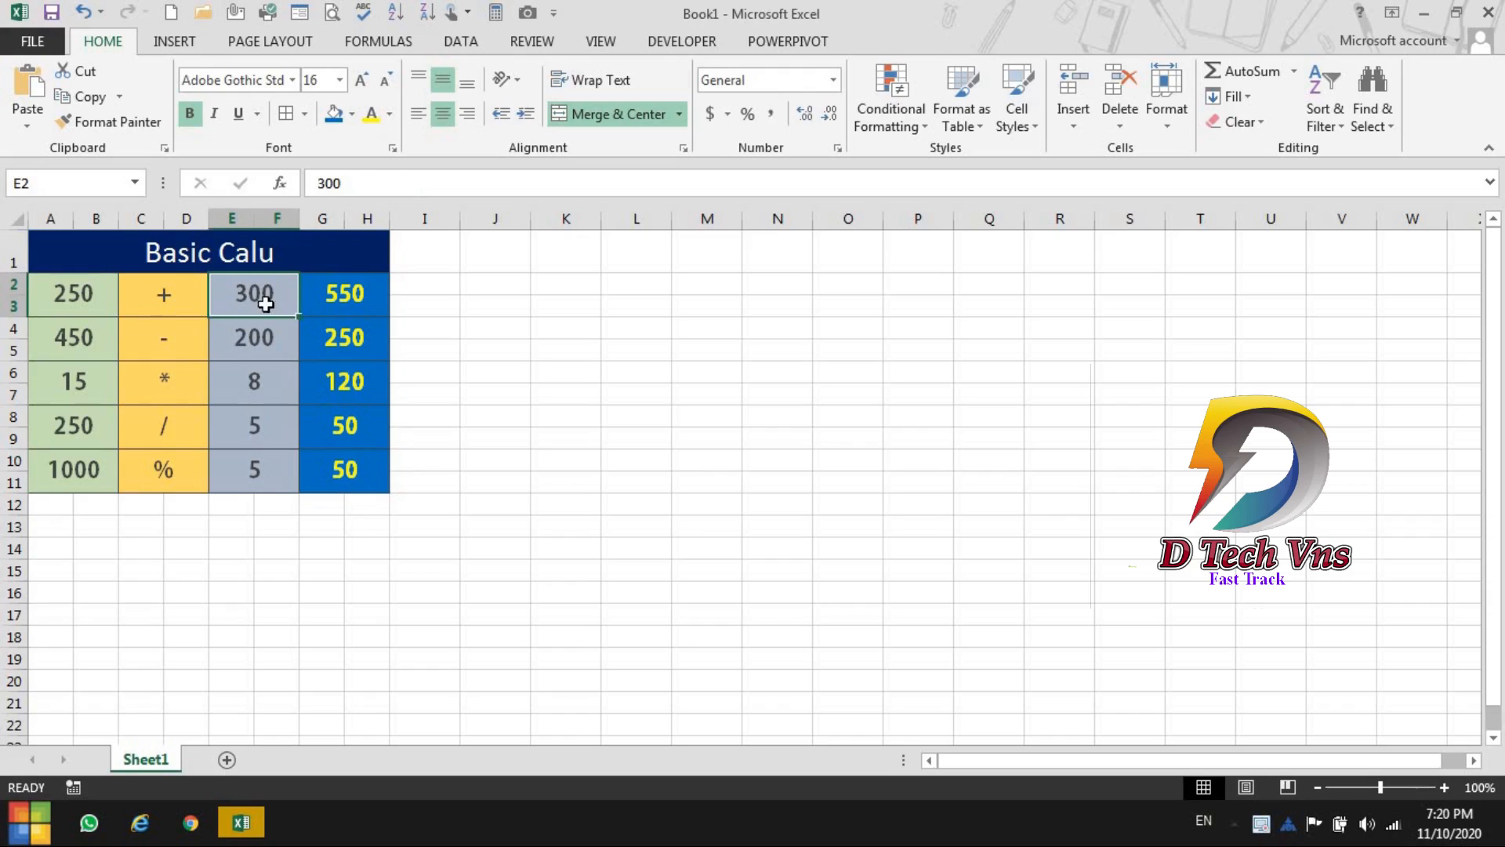
pyautogui.moveTo(72, 299); pyautogui.dragTo(72, 449)
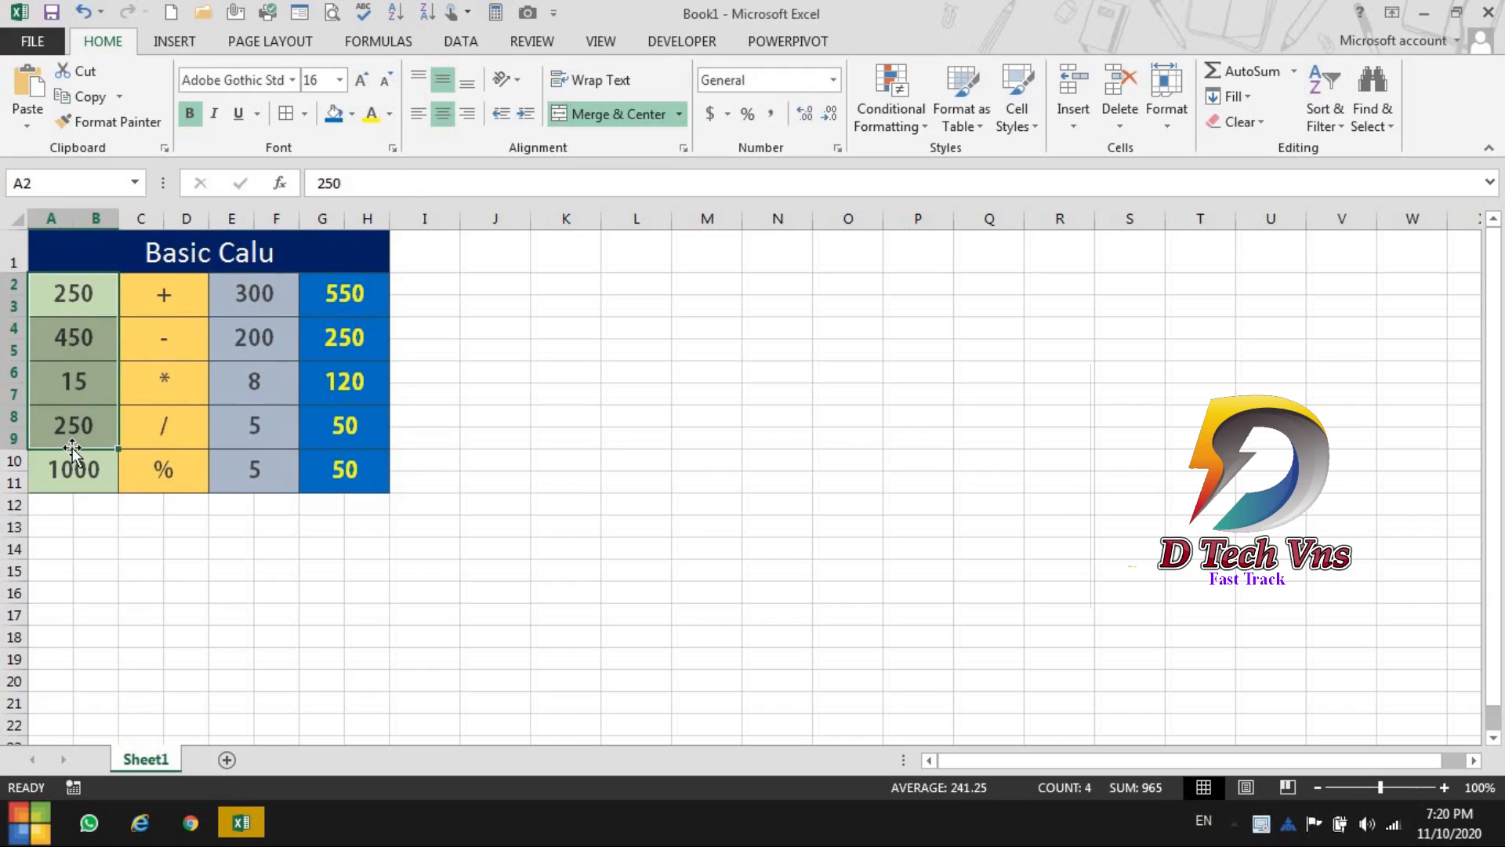
pyautogui.moveTo(75, 299); pyautogui.dragTo(68, 468)
pyautogui.moveTo(253, 300); pyautogui.dragTo(251, 480)
# Change the second operands of the addition and subtraction rows to 500 in E2 and 485 in E4
pyautogui.click(272, 305)
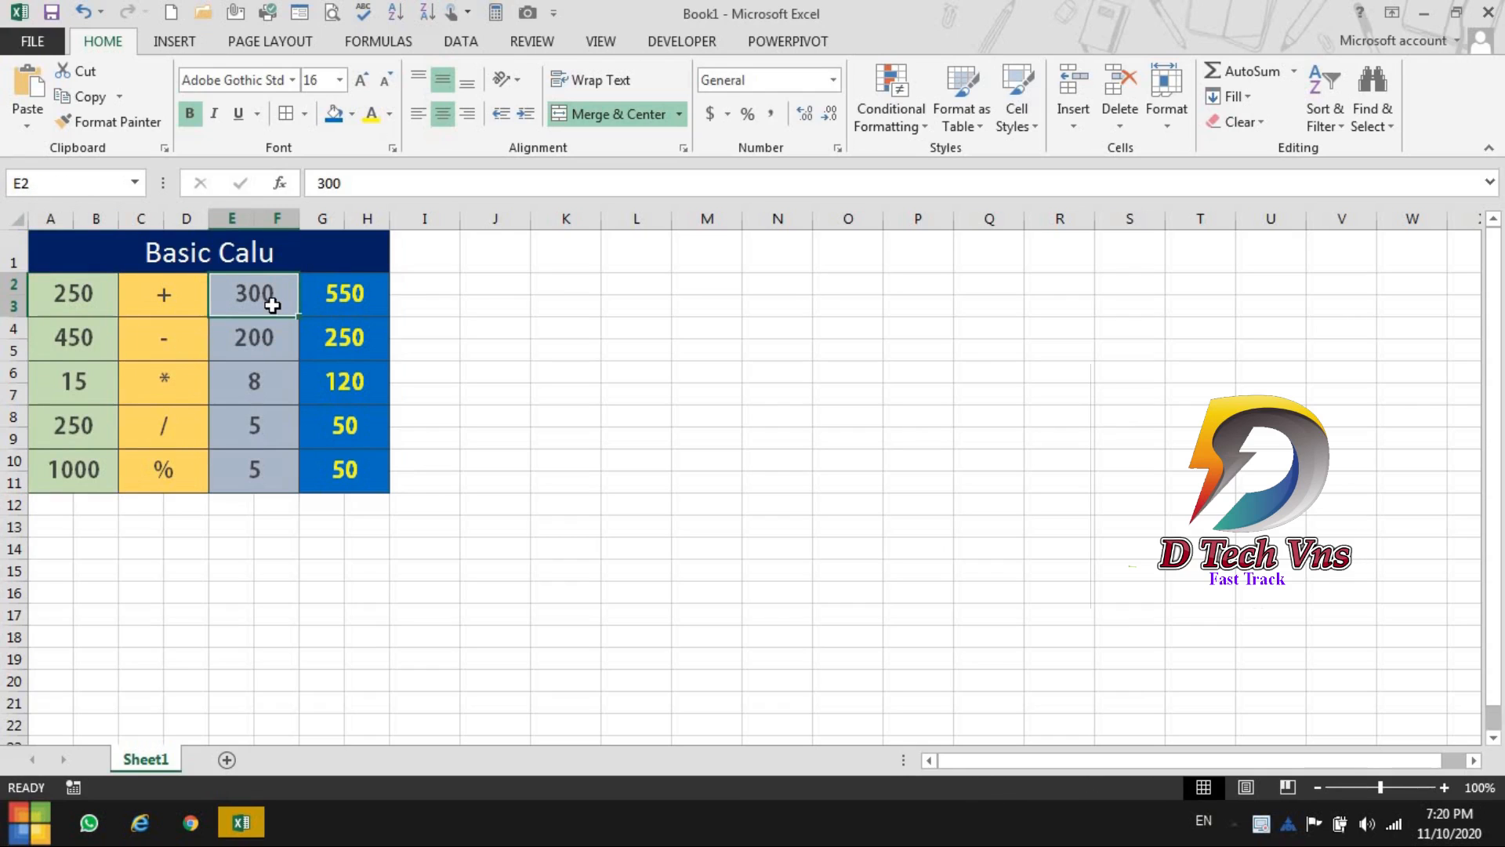
pyautogui.write('500')
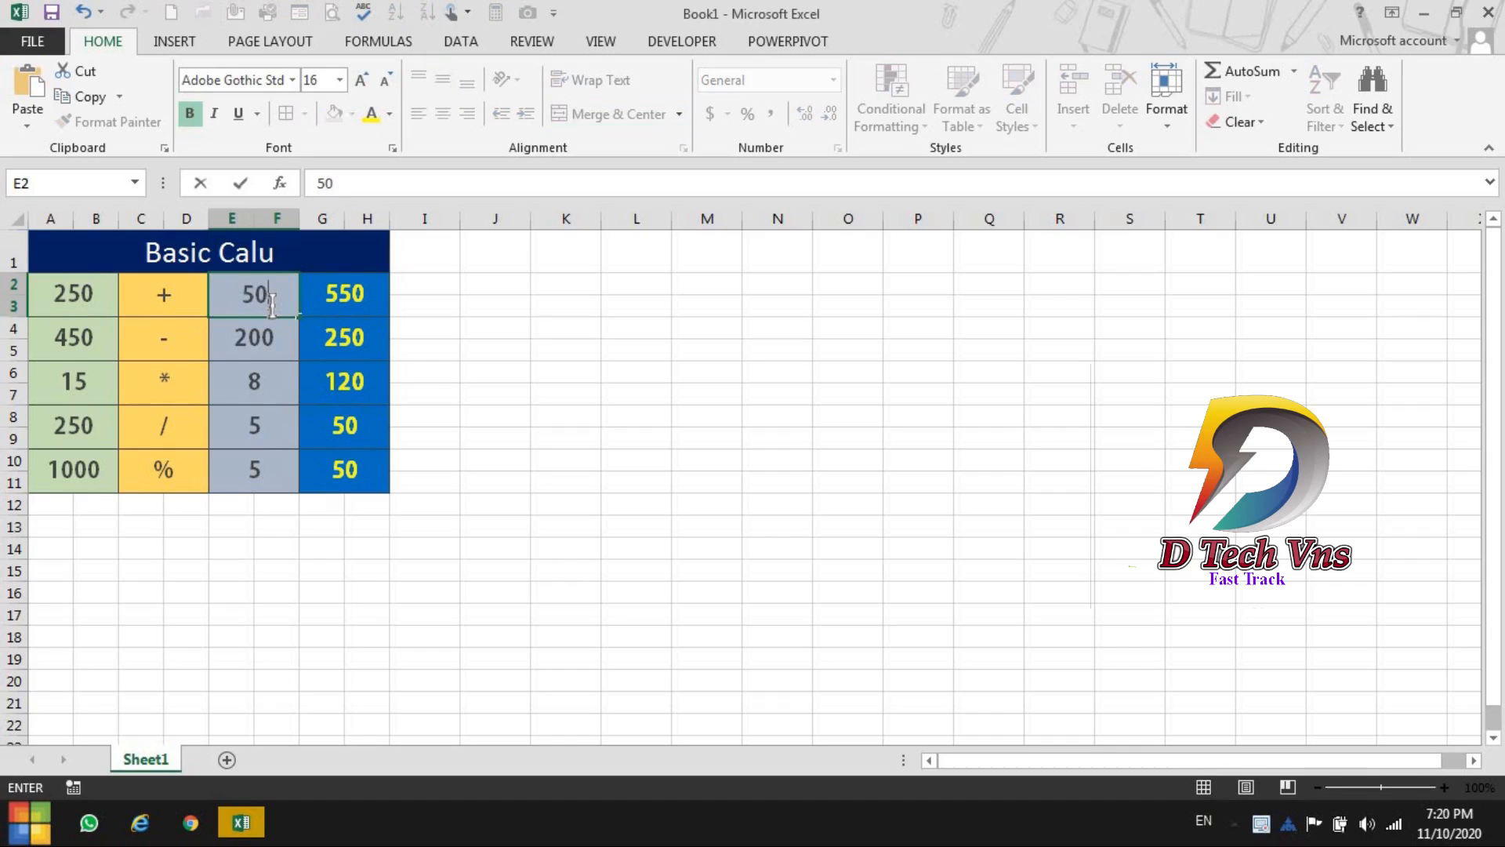
pyautogui.press('Return')
pyautogui.write('485')
pyautogui.press('Return')
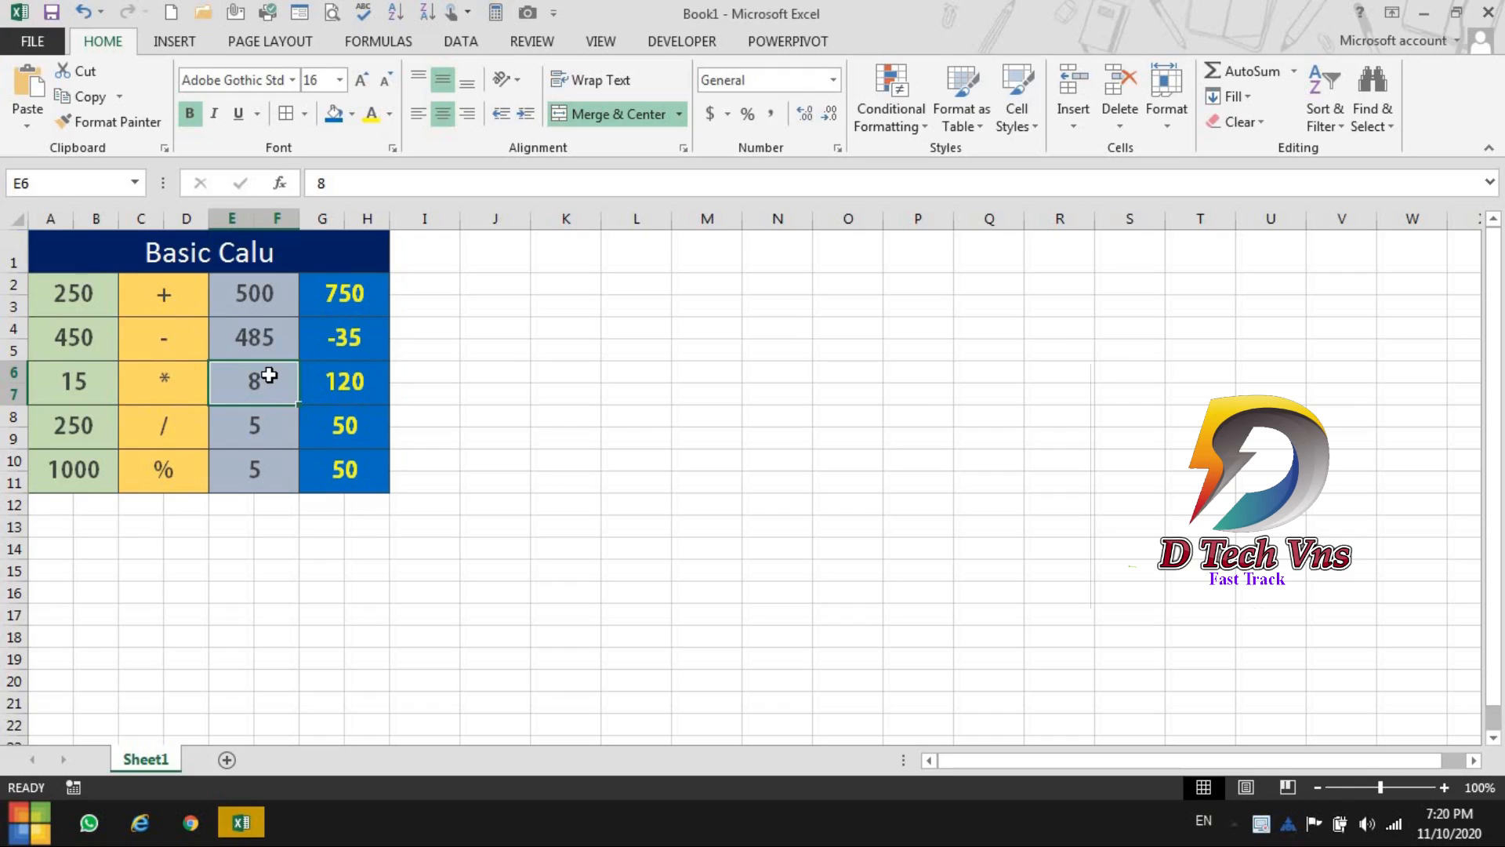
# Set the second operands of the multiplication and division rows, E6 and E8, to 85
pyautogui.write('85')
pyautogui.press('Return')
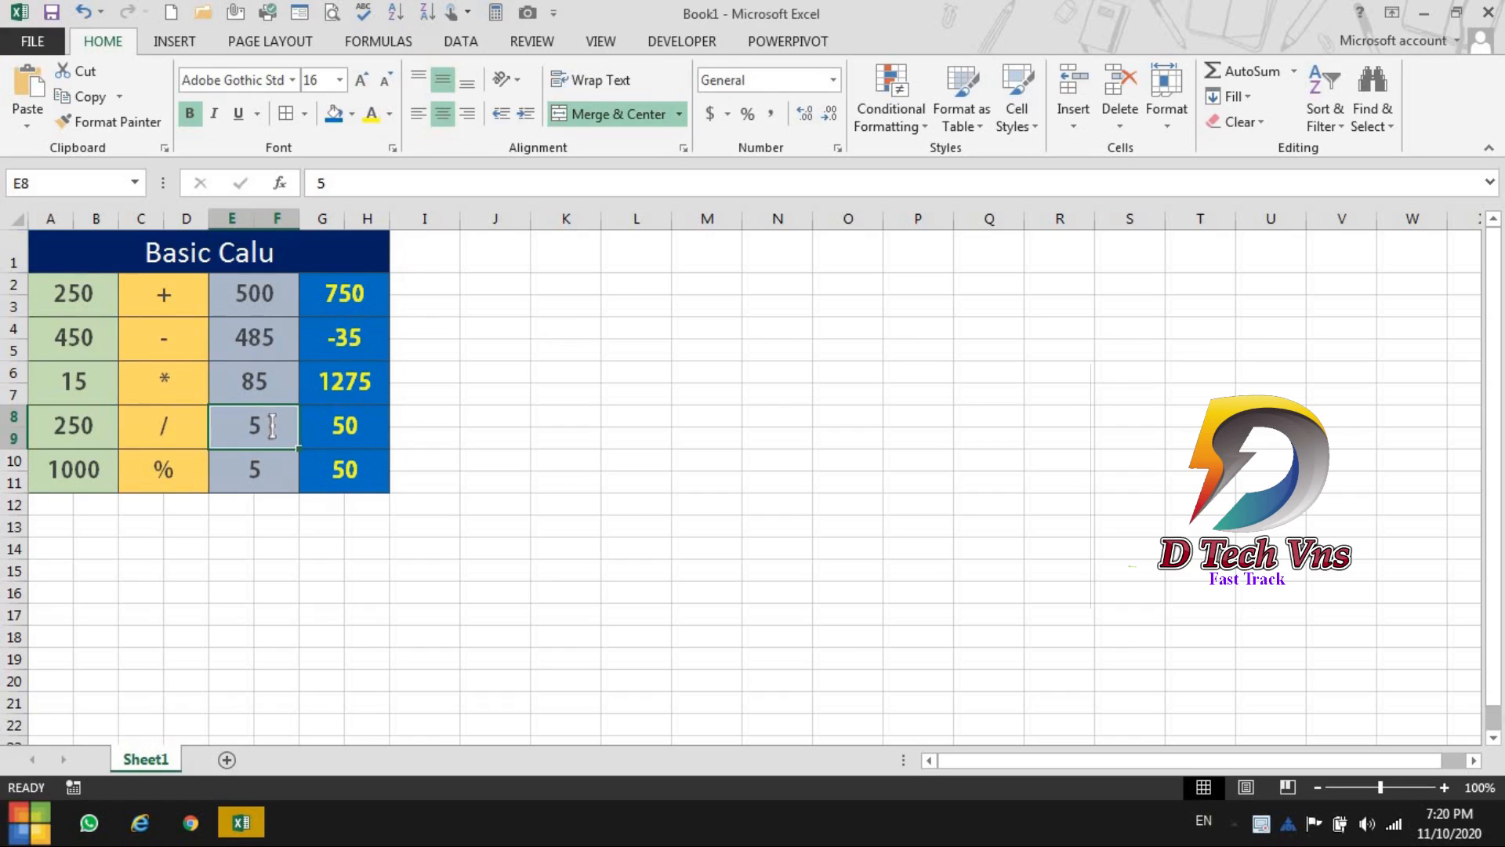
pyautogui.write('85')
pyautogui.press('Return')
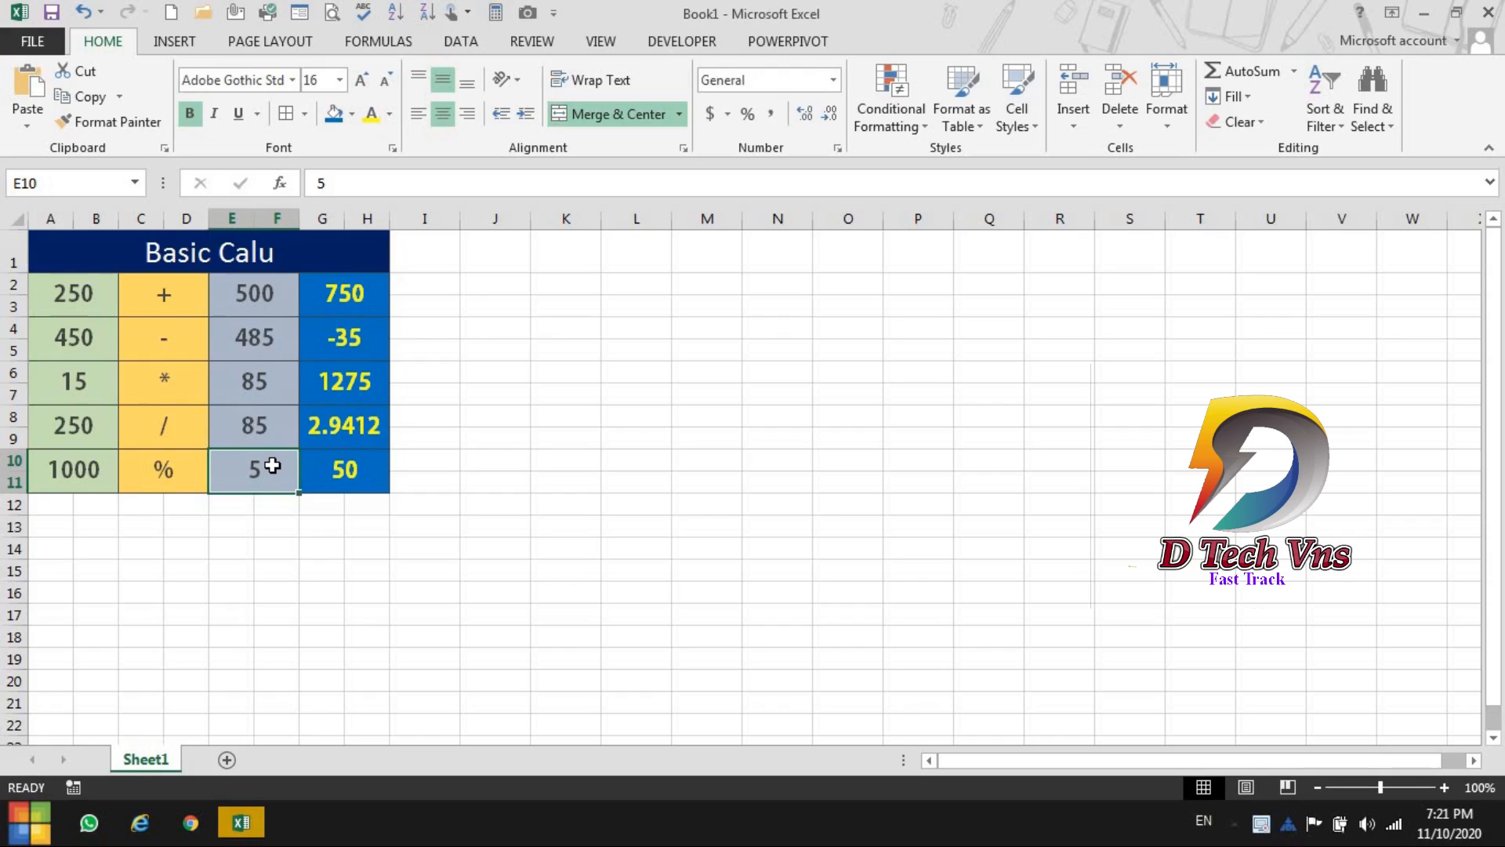
# Try 1 and 5 as the second operand of the percentage row in E10
pyautogui.write('1')
pyautogui.press('Return')
pyautogui.click(272, 466)
pyautogui.write('5')
pyautogui.press('Return')
# Set the second operand of the percentage row, E10, to 10
pyautogui.click(269, 466)
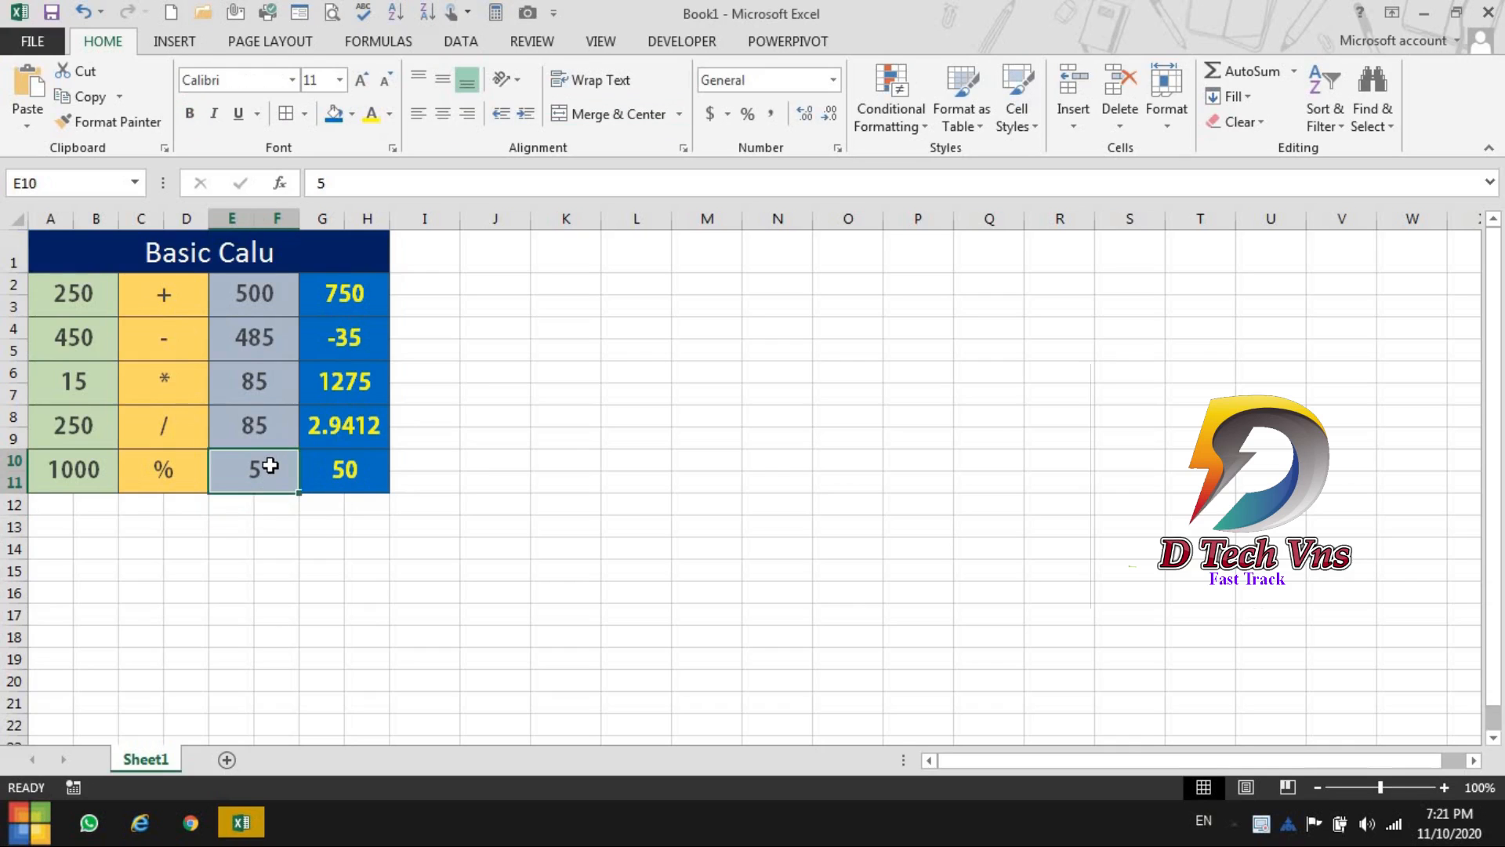
pyautogui.write('10')
pyautogui.press('Return')
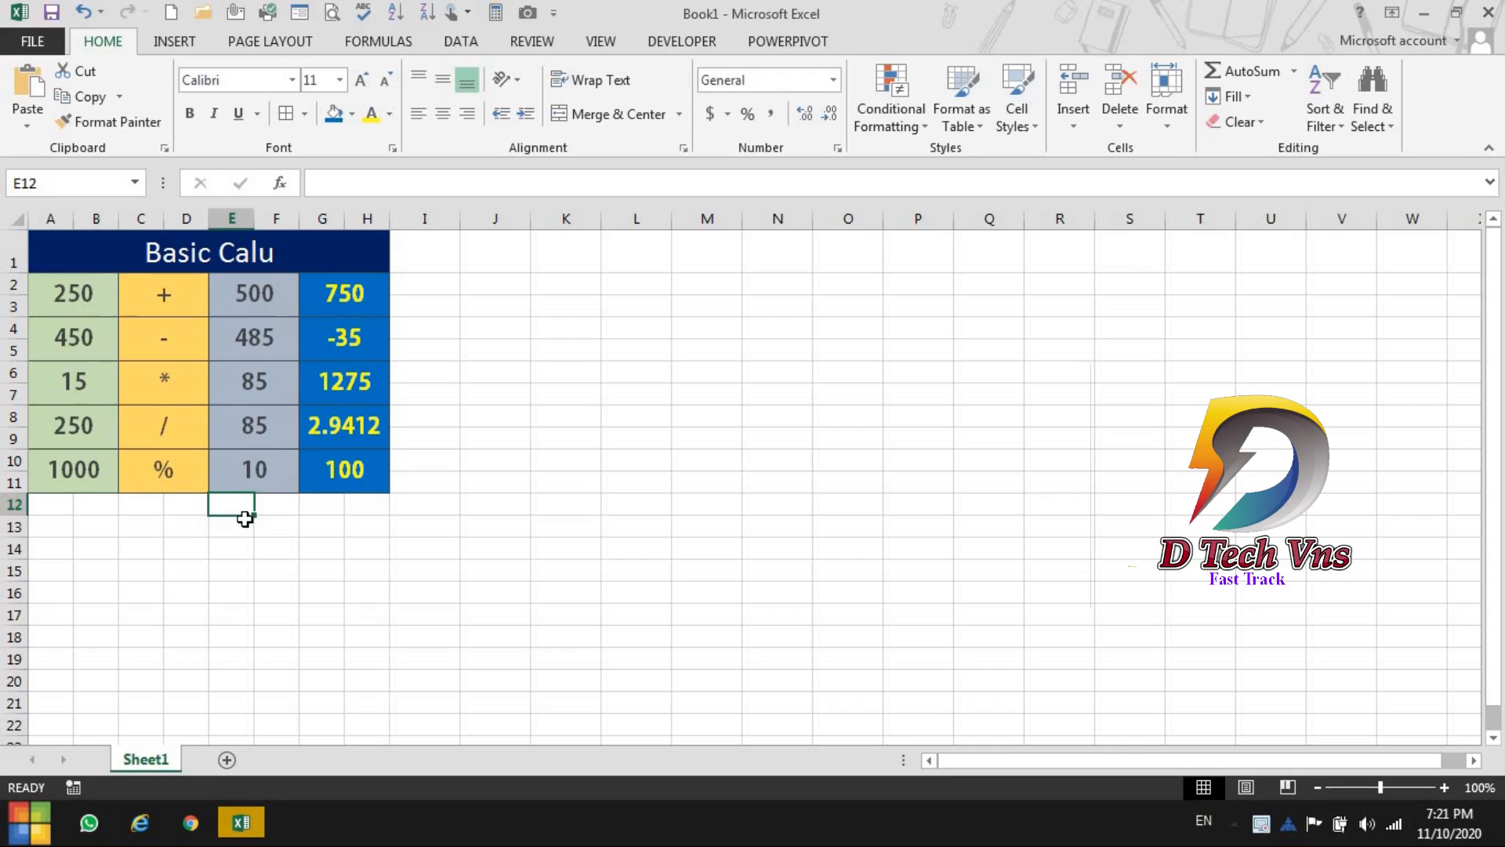